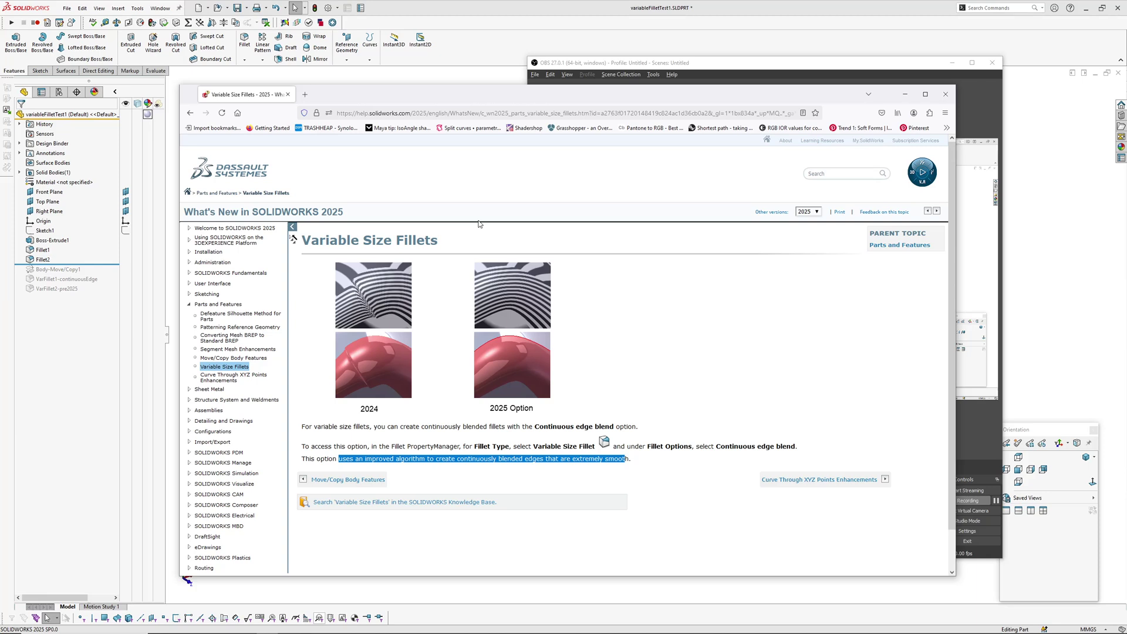
left_click_drag(366, 98, 368, 98)
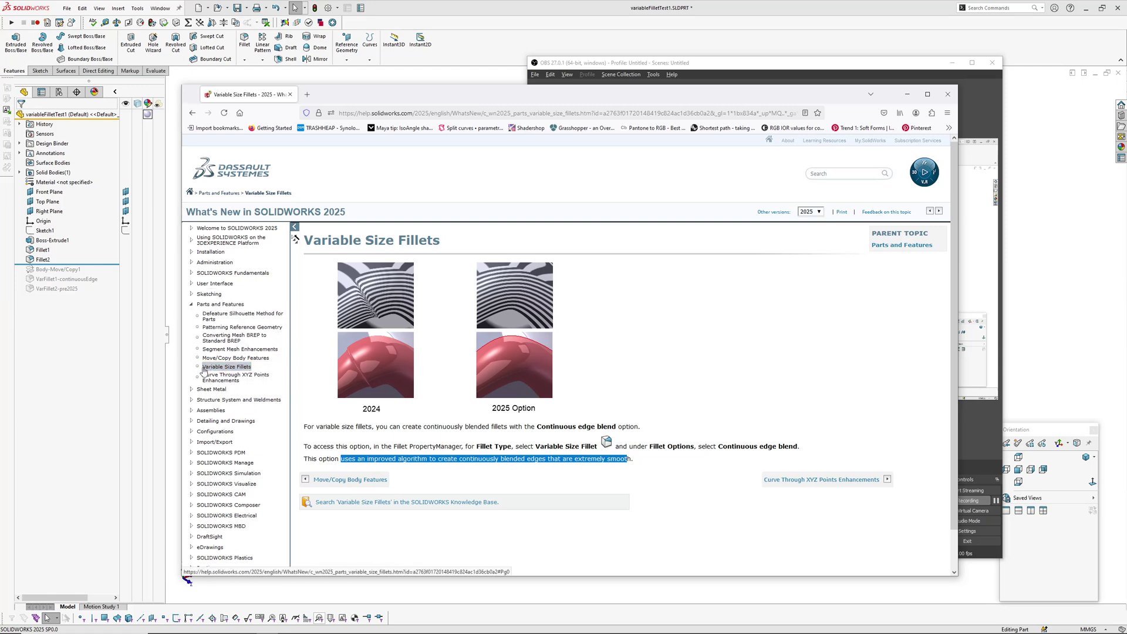
left_click_drag(202, 368, 255, 369)
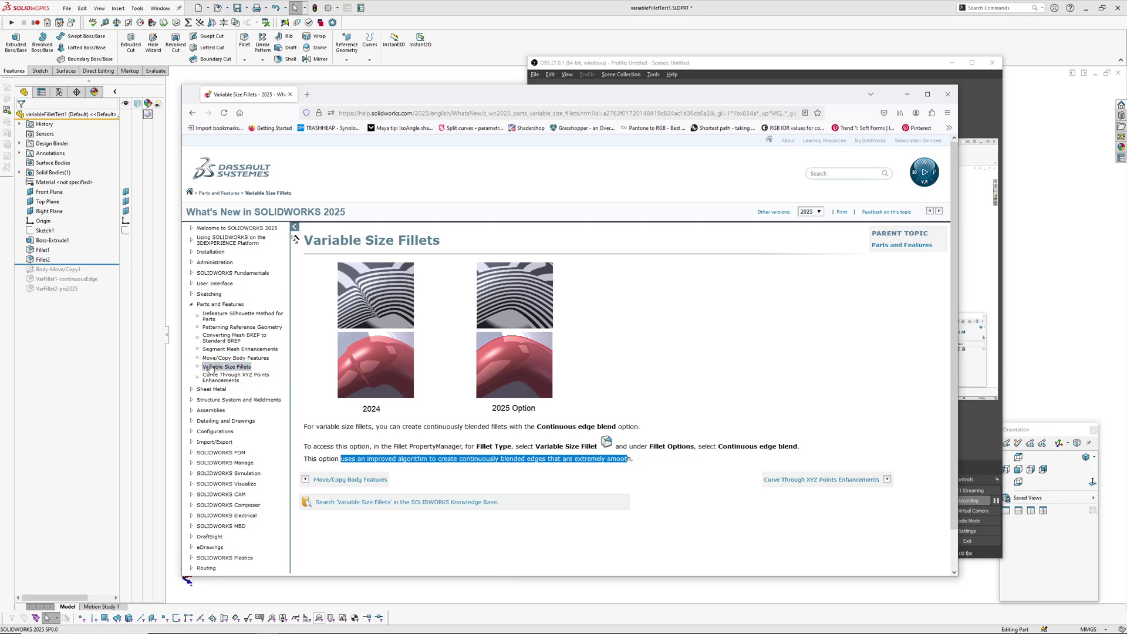
- Read the Move/Copy Body Features and Patterning Reference Geometry help pages, highlighting the limitations of reference geometry patterns
left_click(235, 359)
scroll(572, 477, "down", 3)
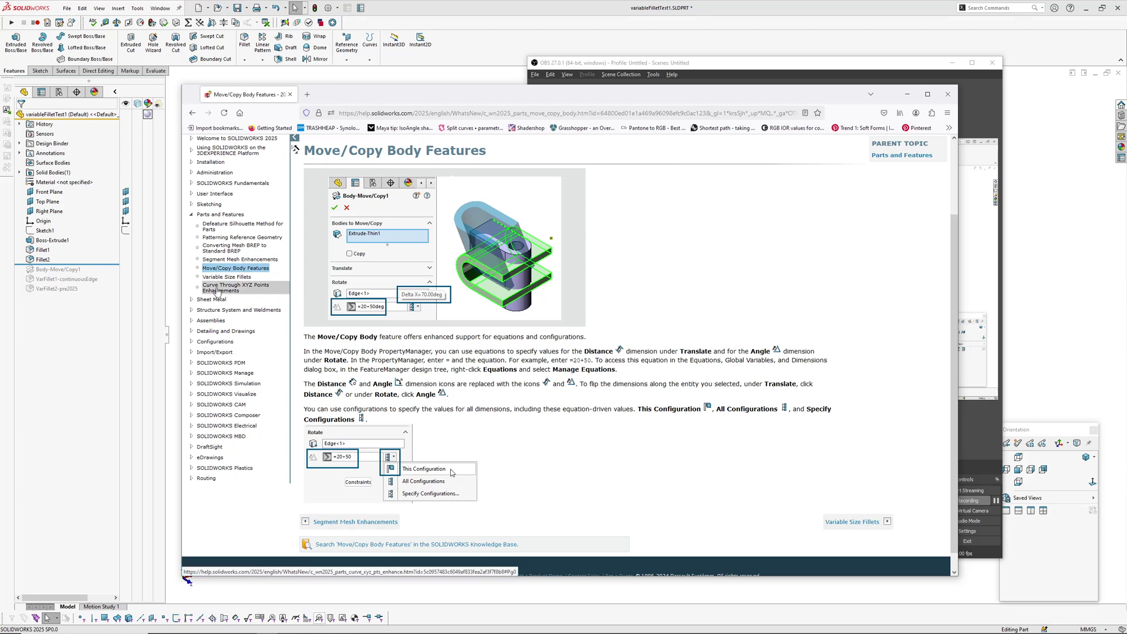
left_click(217, 238)
scroll(606, 414, "down", 1)
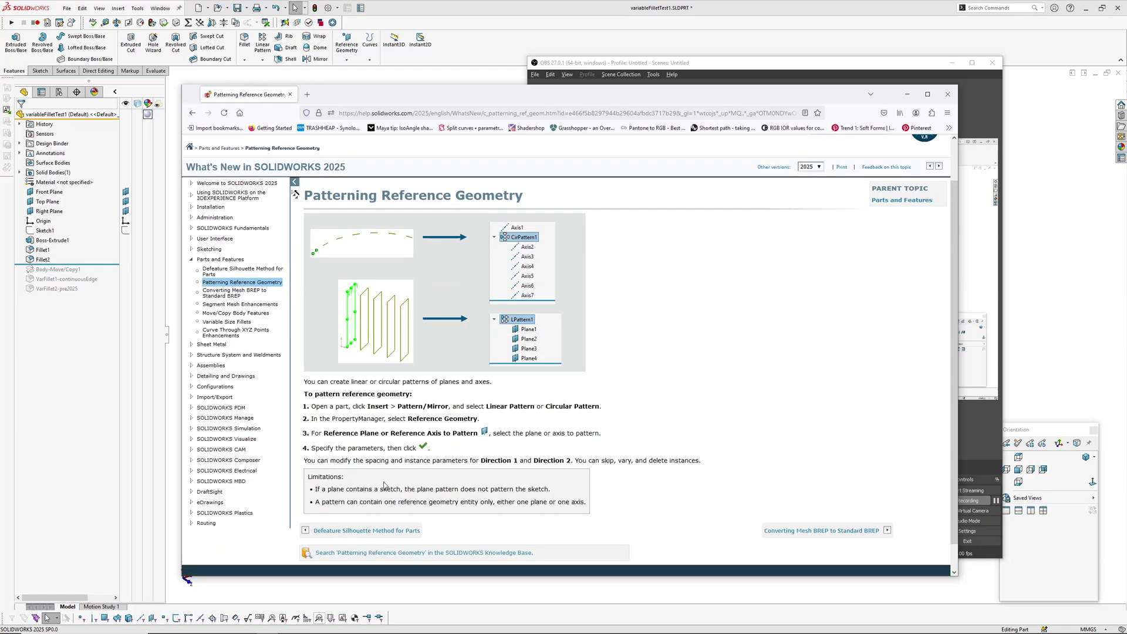
left_click_drag(314, 489, 635, 521)
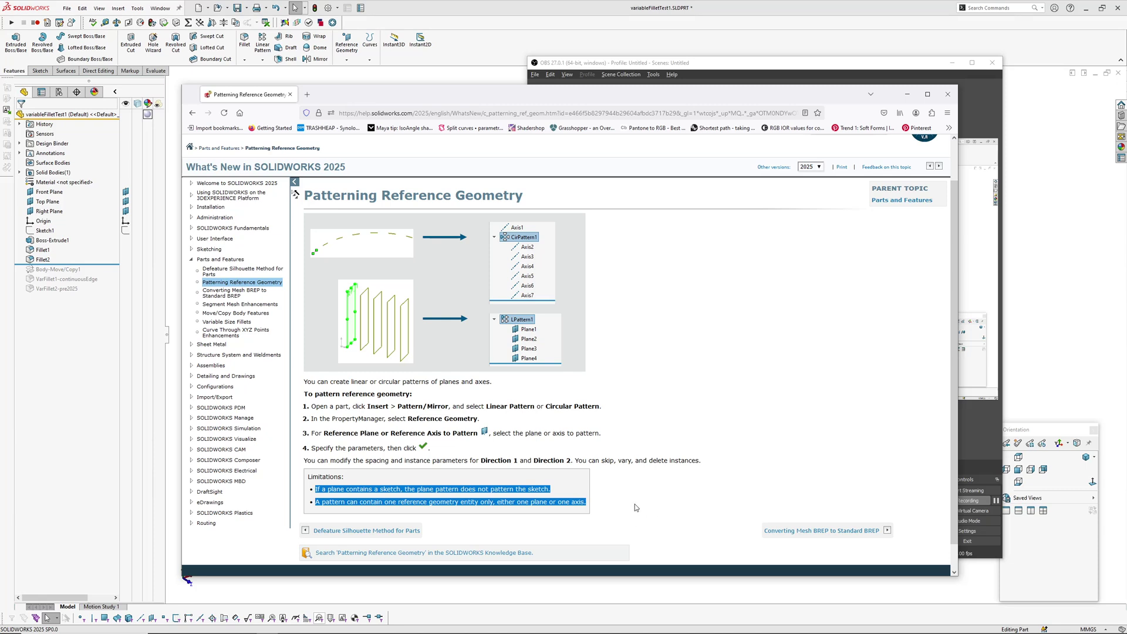
- Reopen the Variable Size Fillets help page and highlight the Continuous edge blend option and its description
left_click(212, 324)
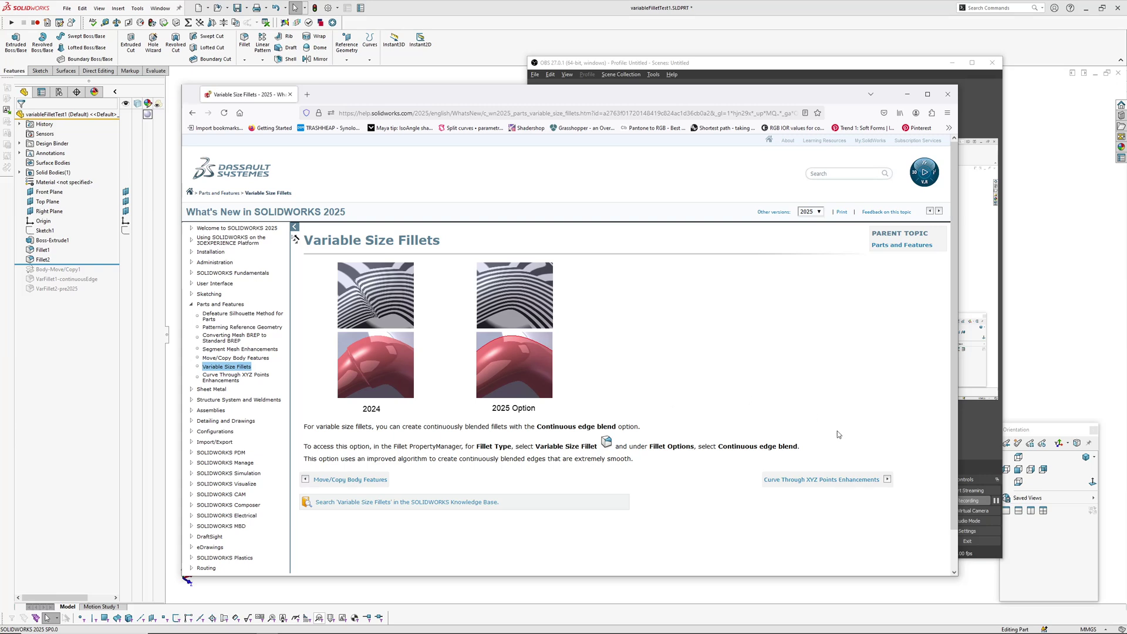
left_click_drag(796, 448, 713, 449)
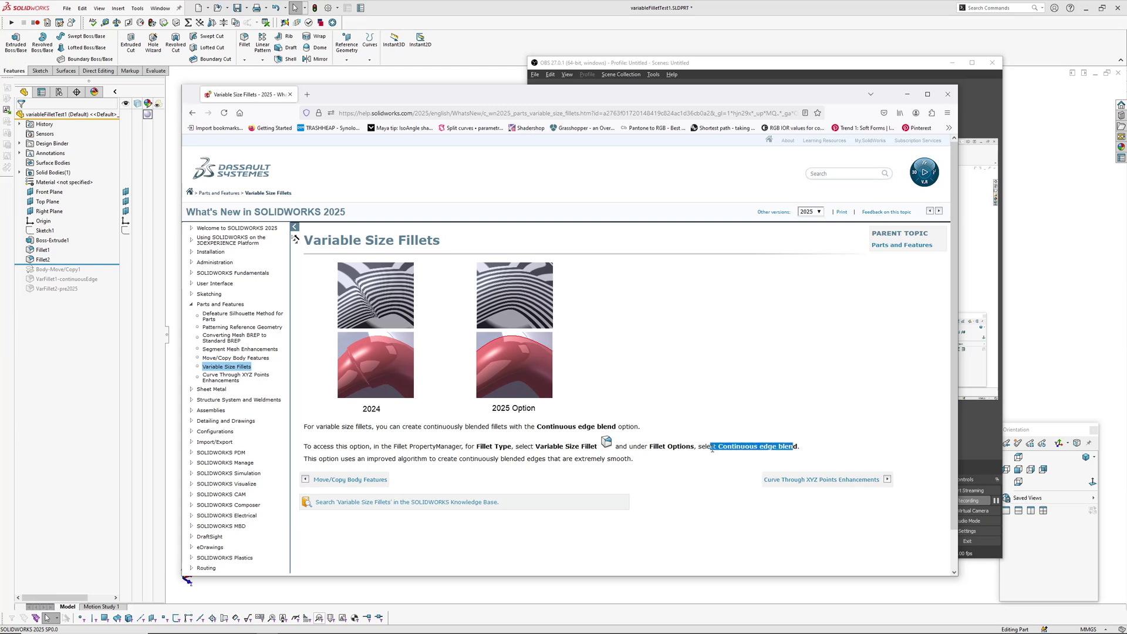
left_click(714, 507)
left_click_drag(352, 458, 579, 459)
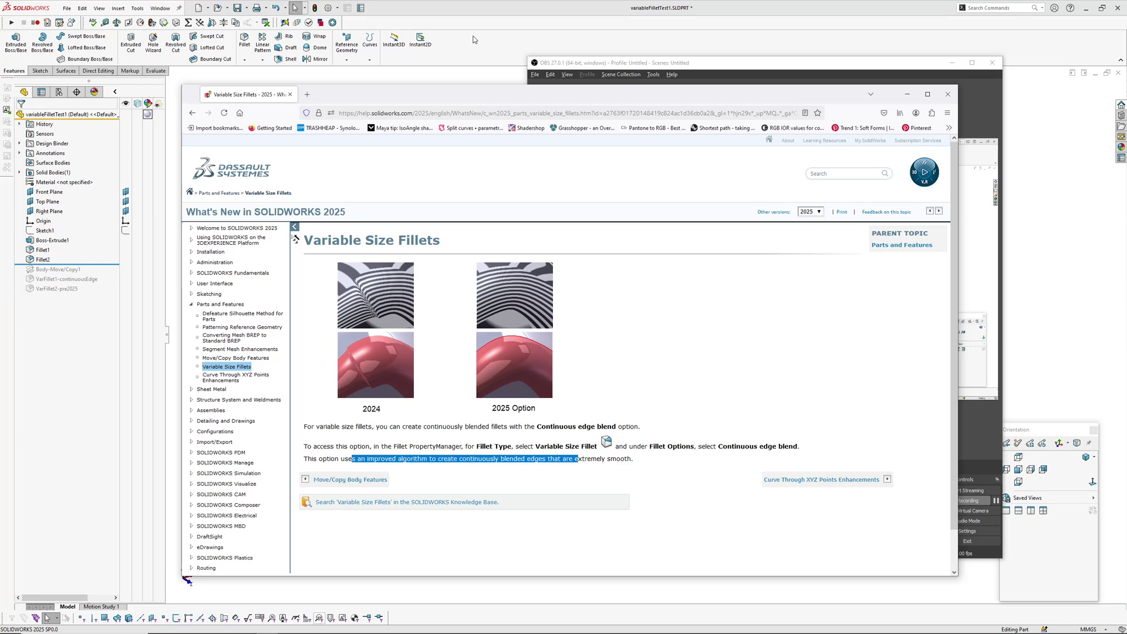
- Switch to SOLIDWORKS and inspect the block's two rounded vertical corners, selecting the Fillet1 face
left_click(523, 21)
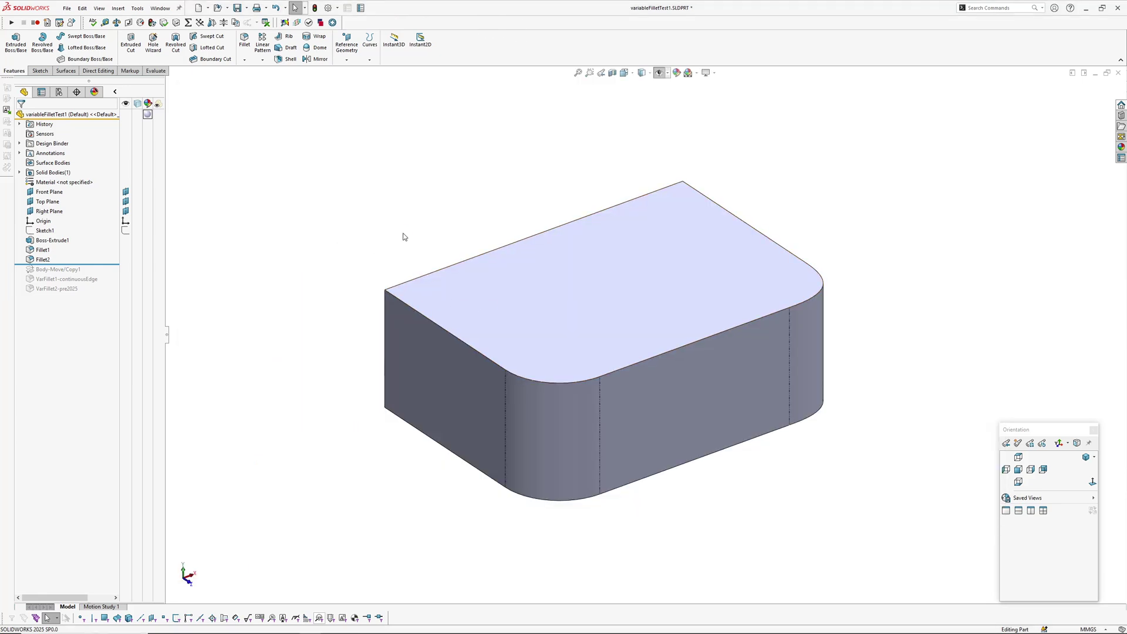
middle_click_drag(403, 234, 380, 228)
left_click(519, 411)
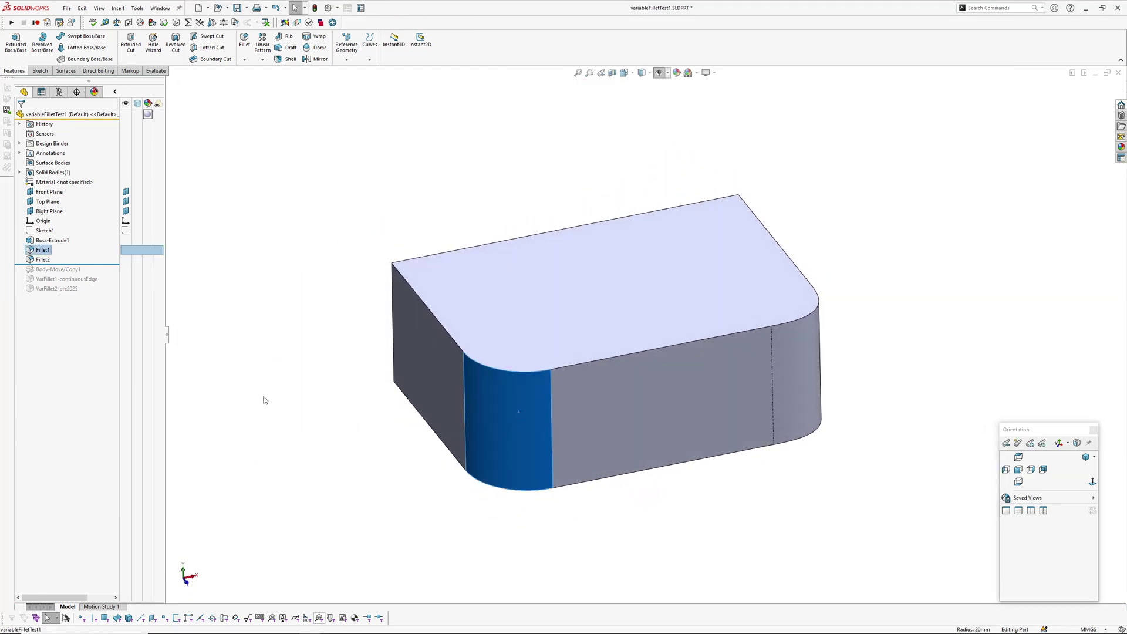
middle_click_drag(286, 429, 660, 428)
left_click(629, 445)
middle_click_drag(460, 456, 543, 493)
left_click(499, 542)
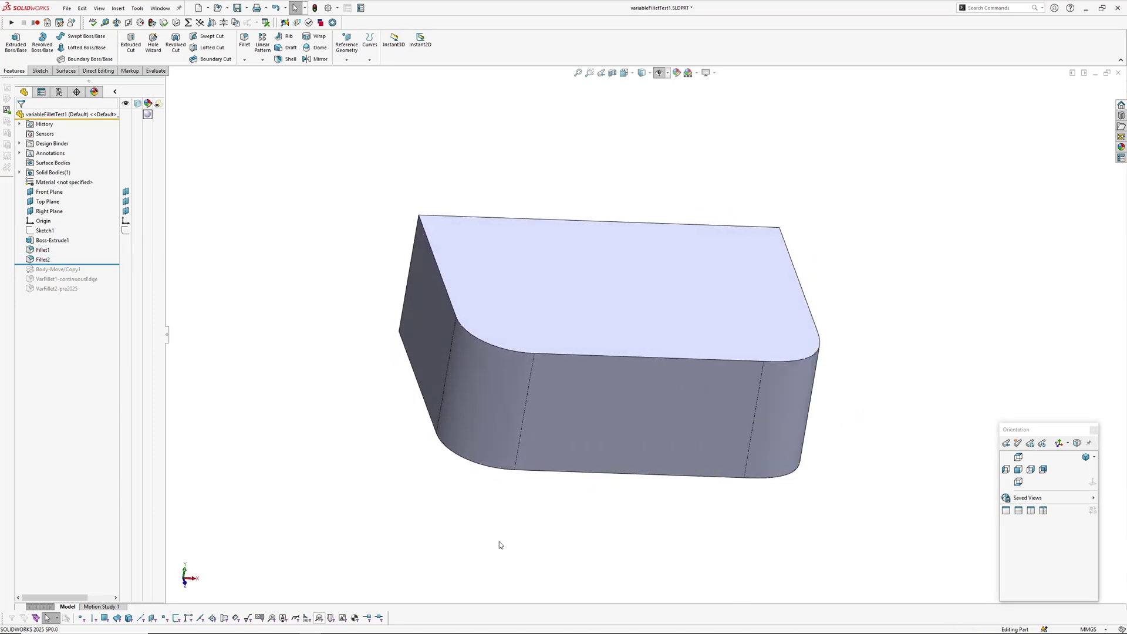
- Compare the curvature of the two vertical corner fillets with the curvature display, then restore the shaded isometric view
key("c")
middle_click_drag(674, 494, 665, 341)
mouse_move(585, 462)
middle_click_drag(553, 514, 646, 511)
mouse_move(521, 354)
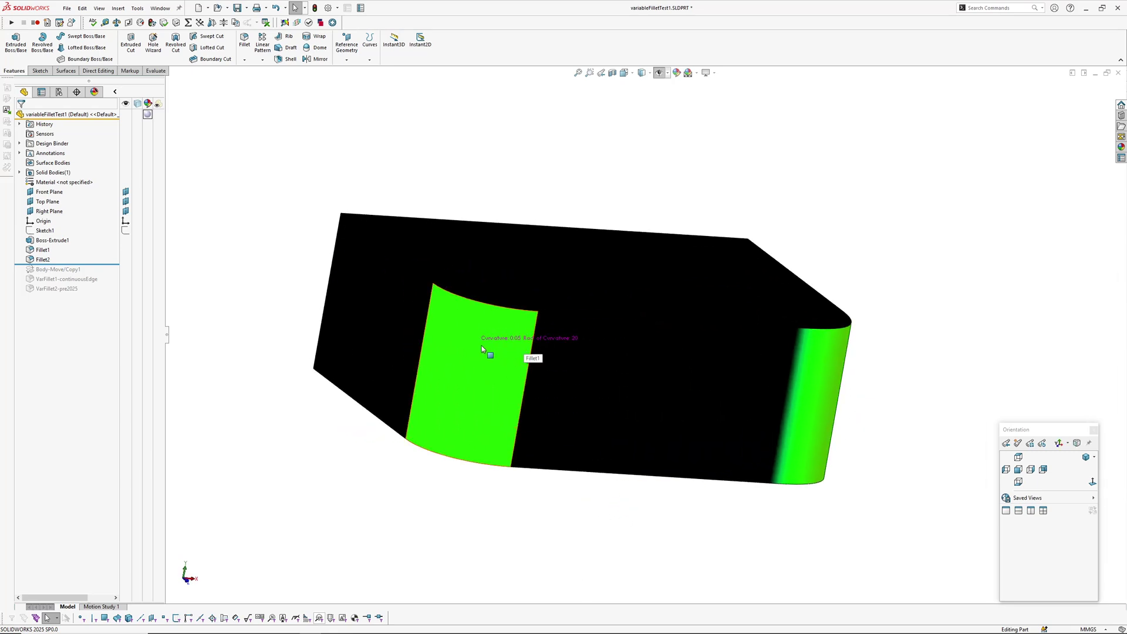
key("c")
key("ctrl+7")
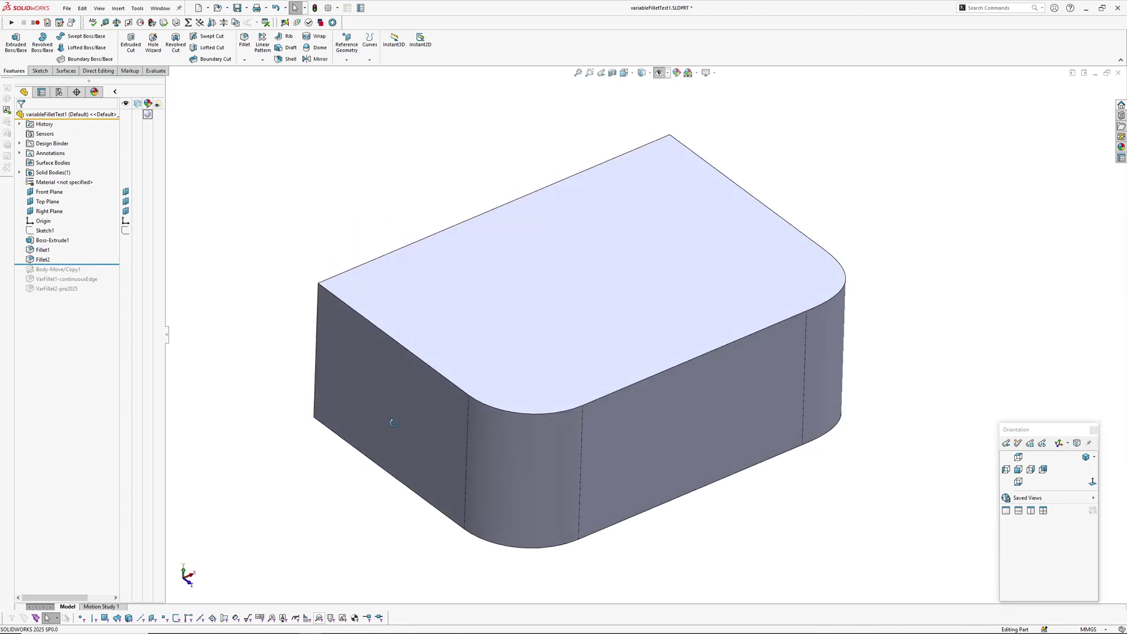
- Roll the feature history forward to include VarFillet1-continuousEdge and hide the overlapping body copy
left_click_drag(99, 265, 100, 283)
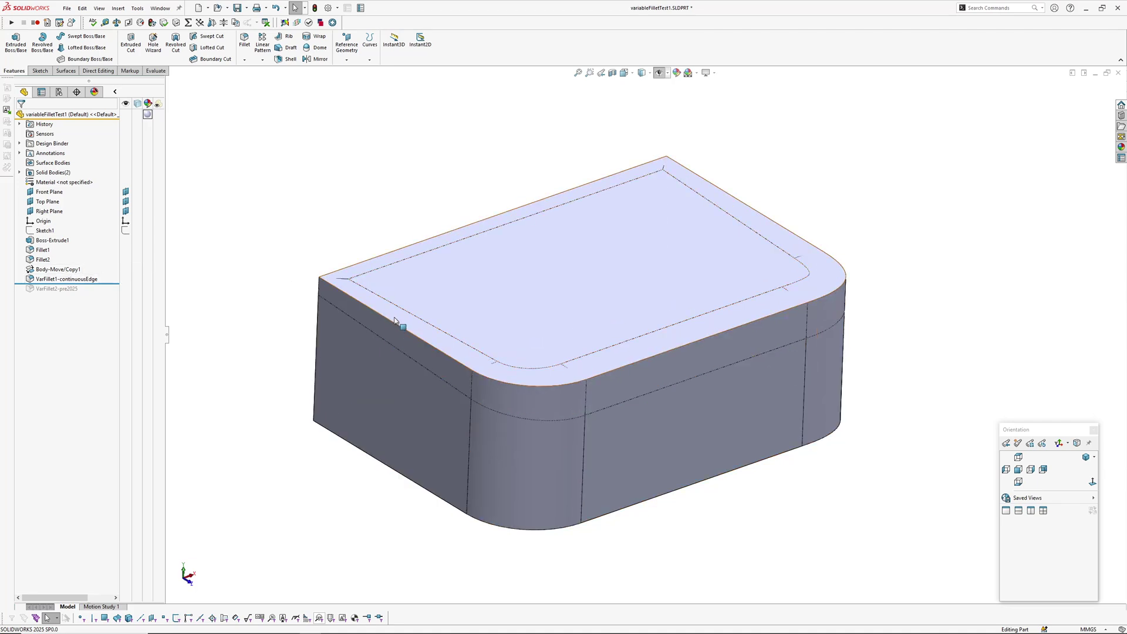
key("Tab")
middle_click_drag(517, 361, 495, 341)
- Open VarFillet1-continuousEdge for editing and review its edges, variable radii and fillet options
left_click(470, 343)
left_click(499, 300)
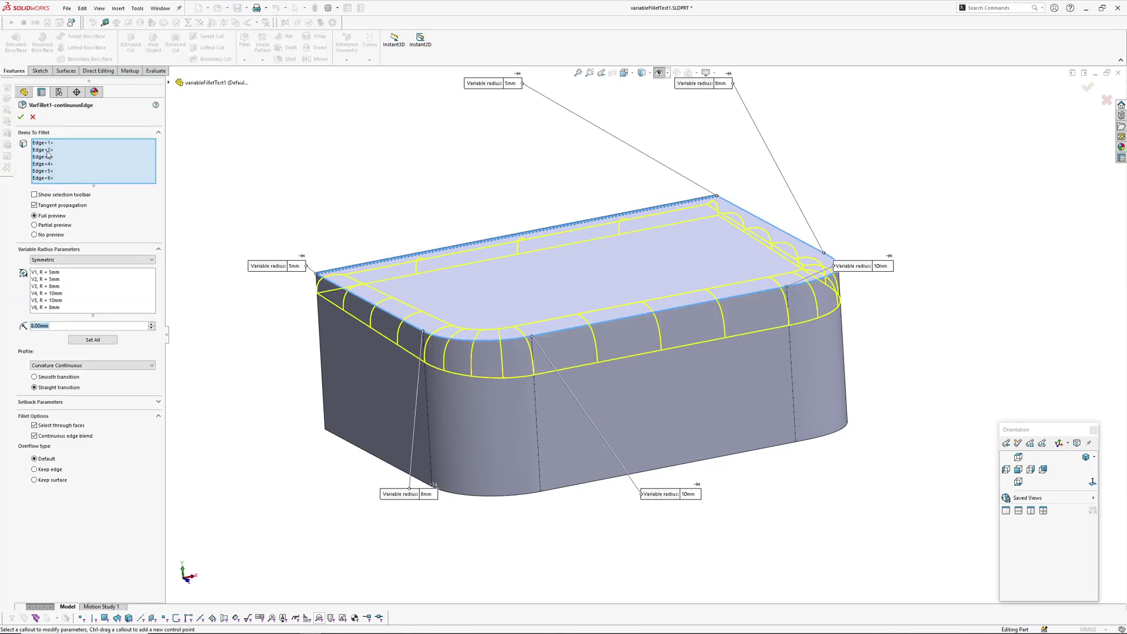
mouse_move(333, 216)
middle_mouse_down()
mouse_move(309, 211)
mouse_move(340, 231)
middle_mouse_up()
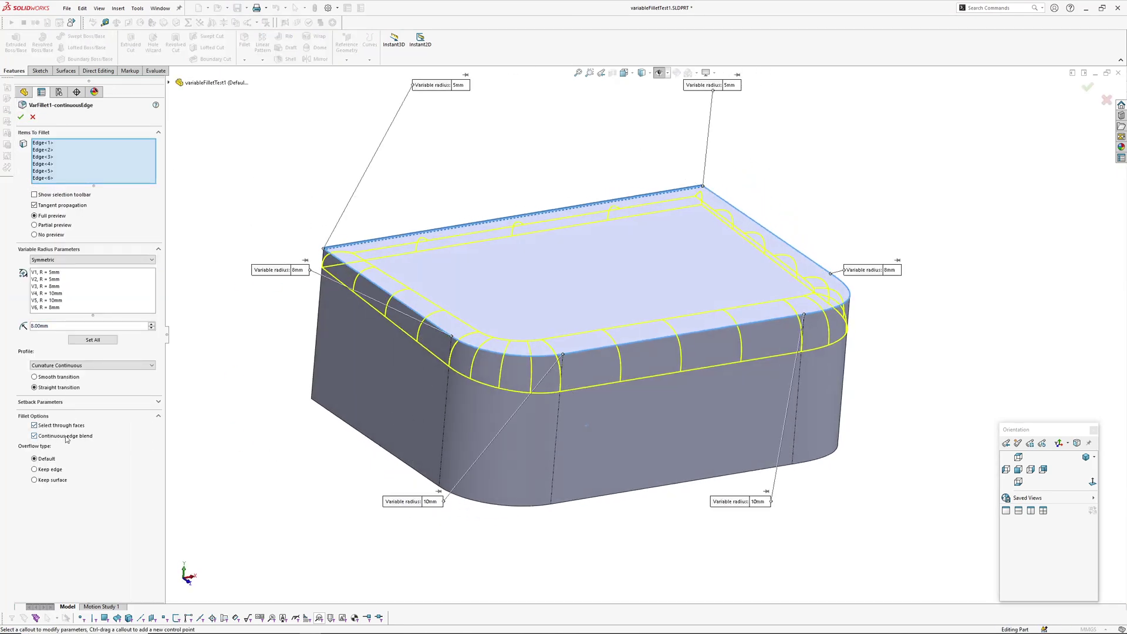
left_click(159, 416)
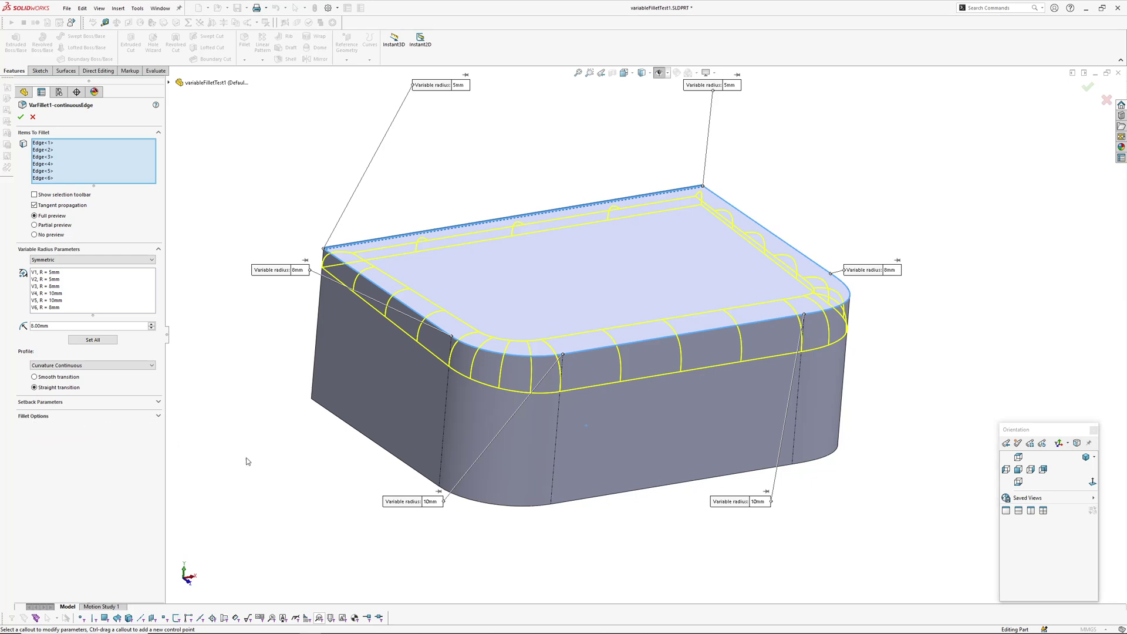
left_click(158, 417)
left_click(51, 437)
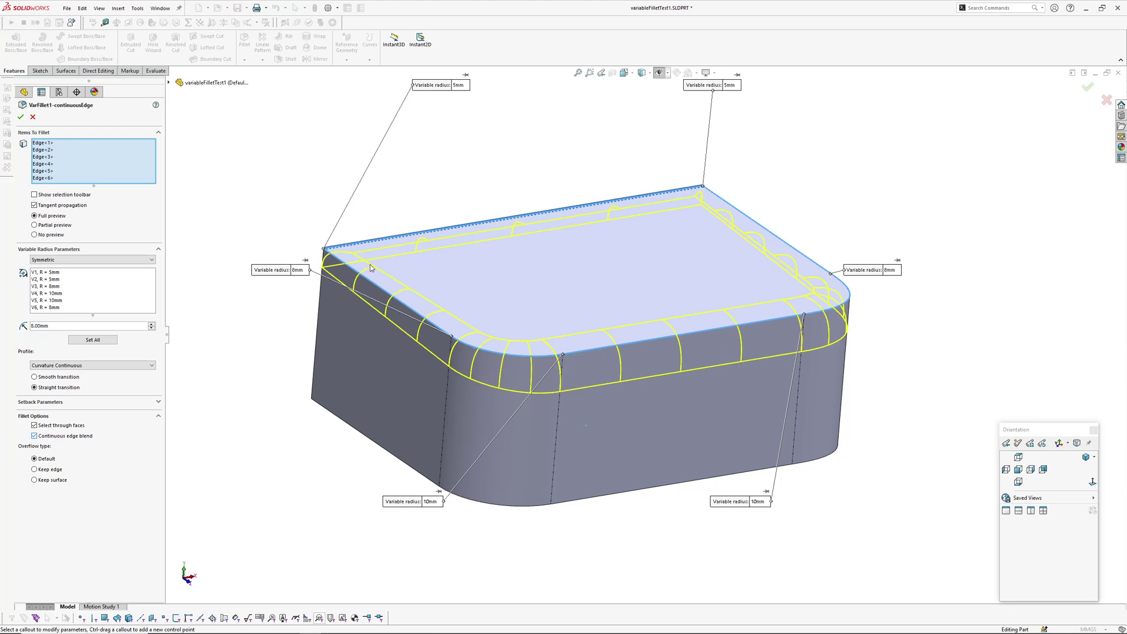
- Examine the VarFillet1-continuousEdge preview around the block's rounded corners and upper edges
scroll(448, 372, "down", 2)
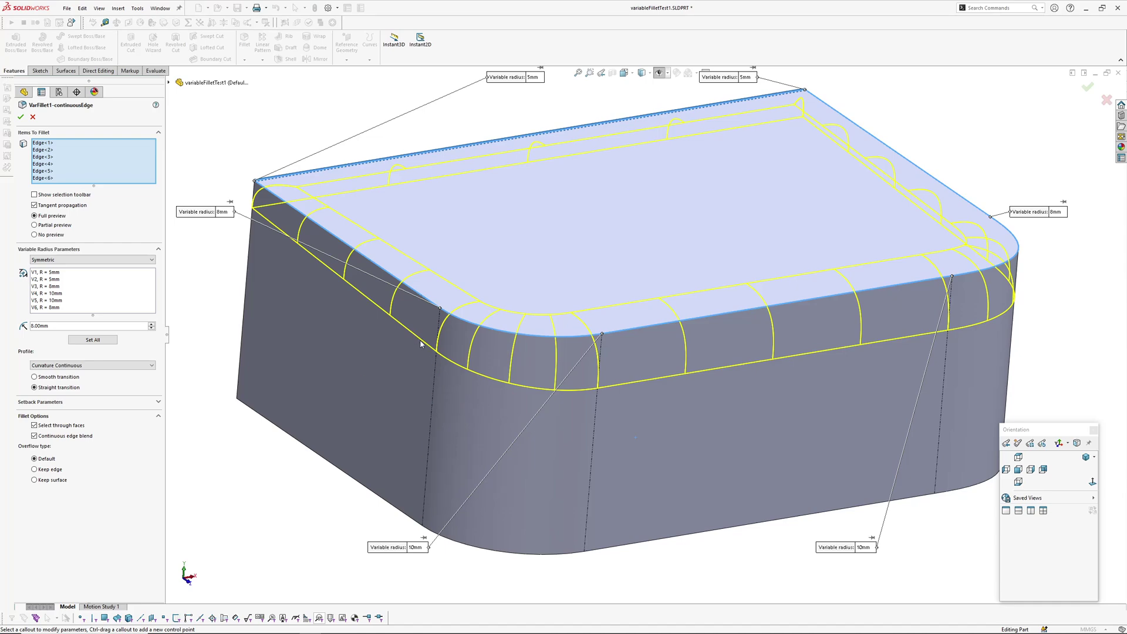
middle_click_drag(301, 293, 397, 317)
scroll(367, 351, "up", 3)
middle_click_drag(536, 362, 468, 233)
scroll(523, 329, "down", 3)
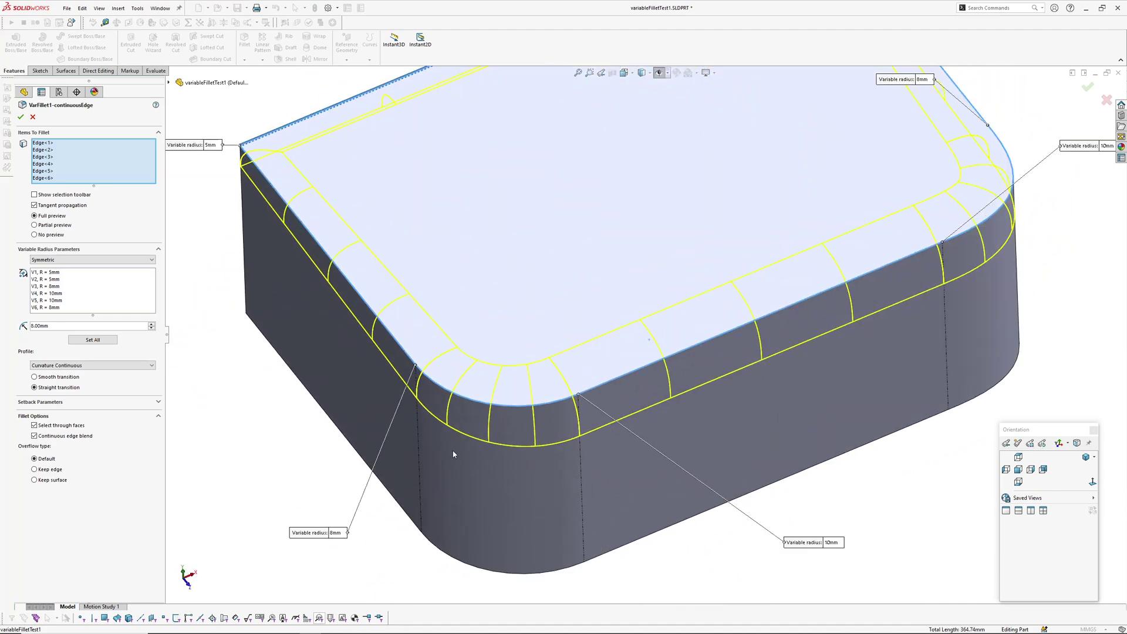
middle_click_drag(471, 465, 553, 390)
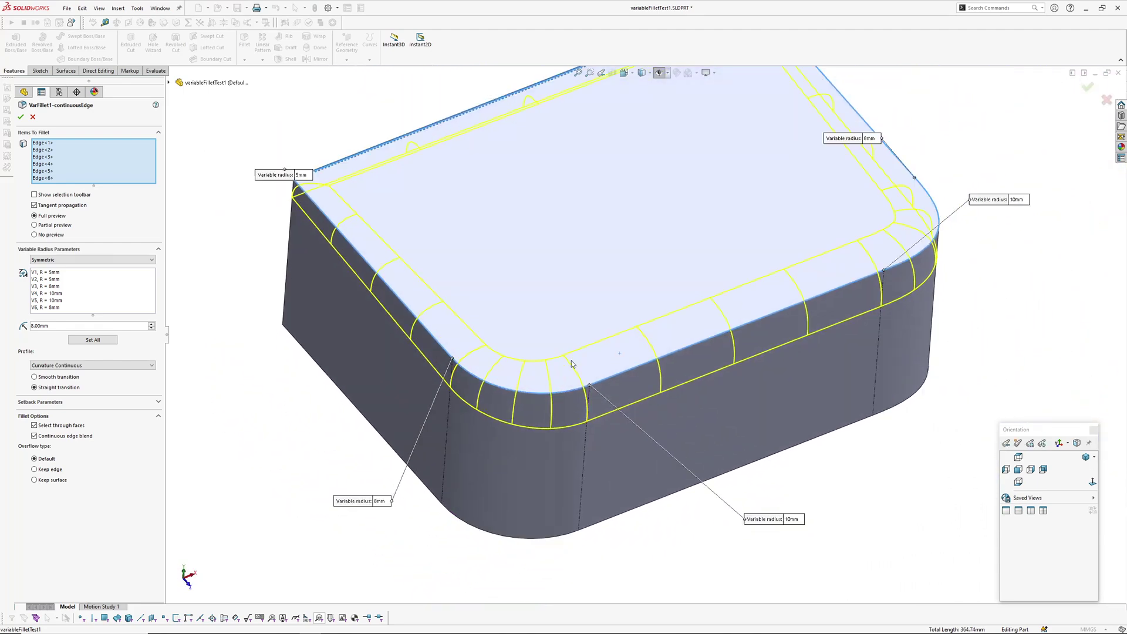
scroll(744, 386, "up", 3)
scroll(700, 266, "down", 4)
middle_click_drag(743, 385, 742, 298)
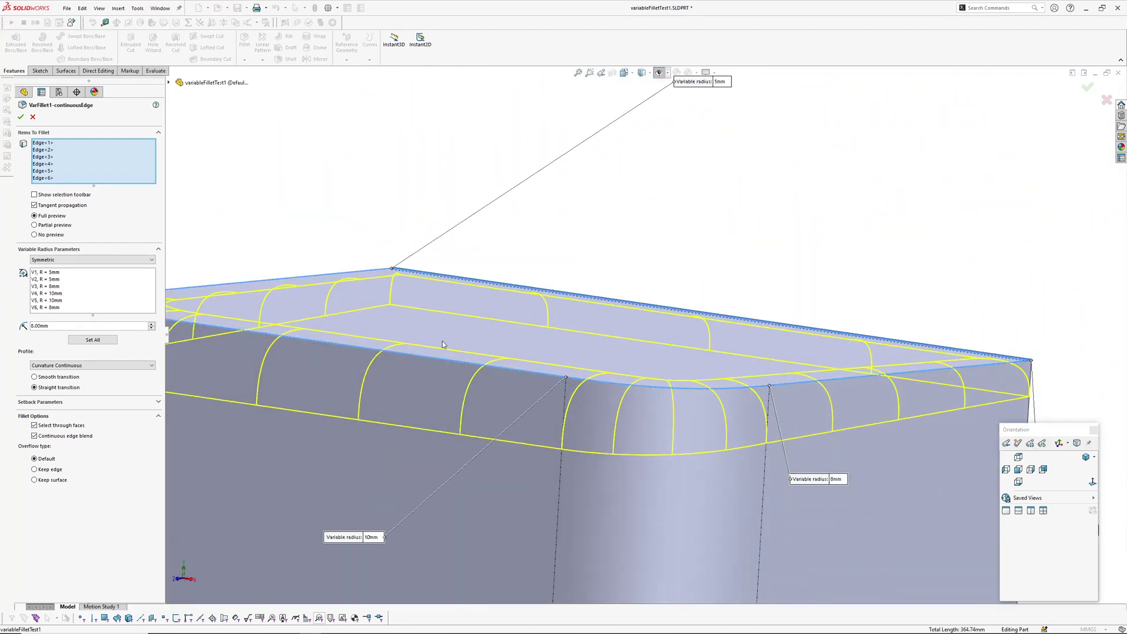
scroll(643, 333, "up", 3)
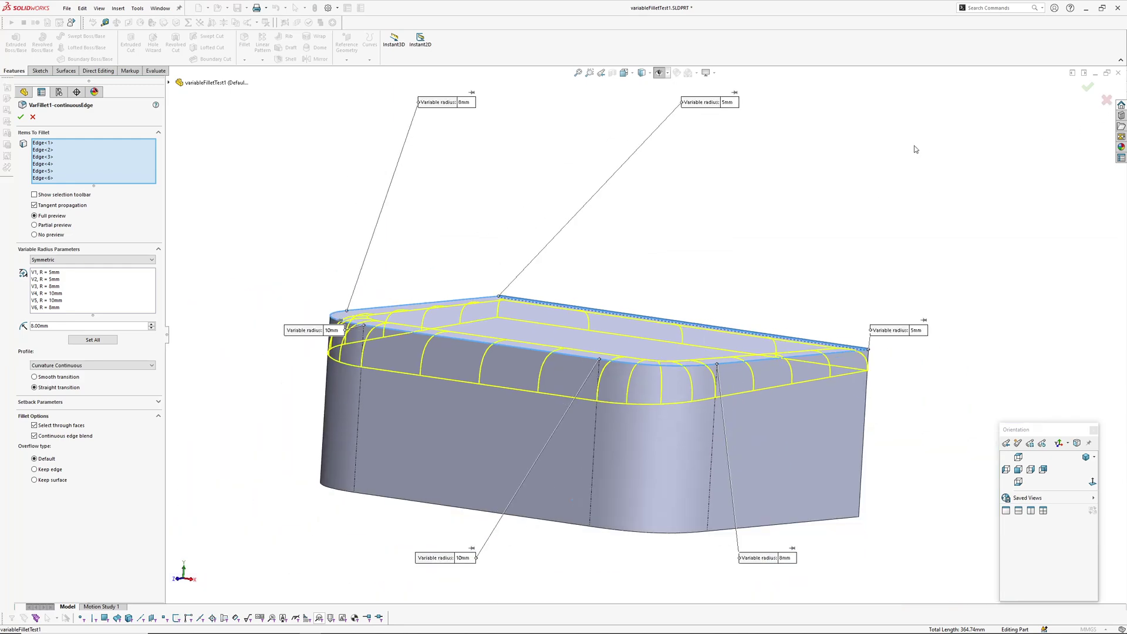
- Disable Continuous edge blend to compare the corner preview, and enable the option again
left_click(59, 435)
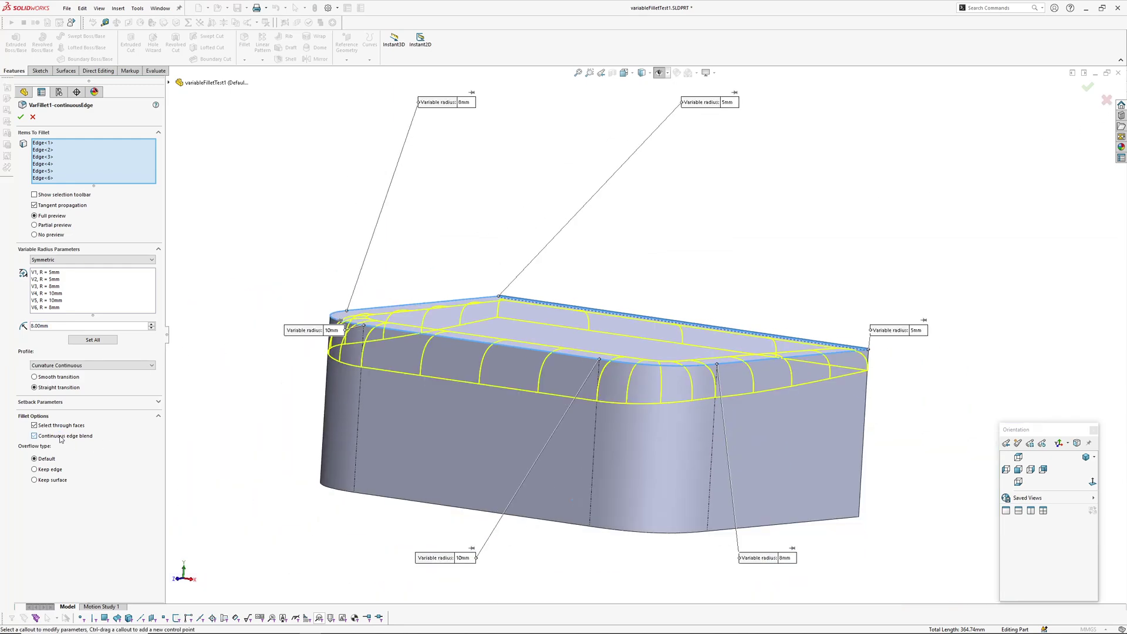
scroll(736, 397, "down", 4)
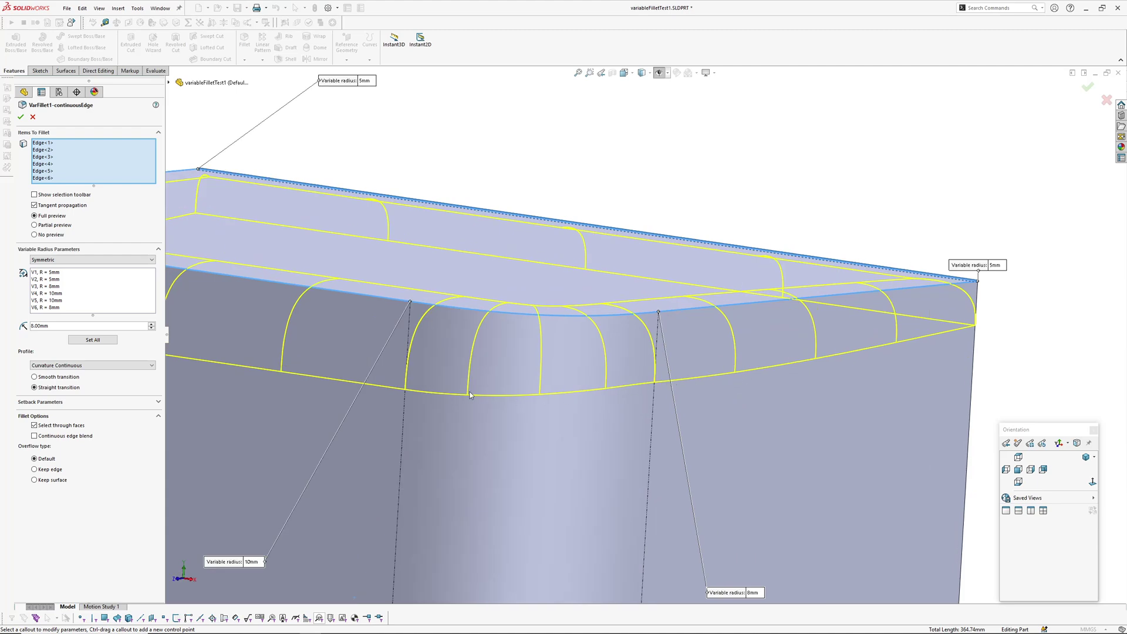
left_click(43, 438)
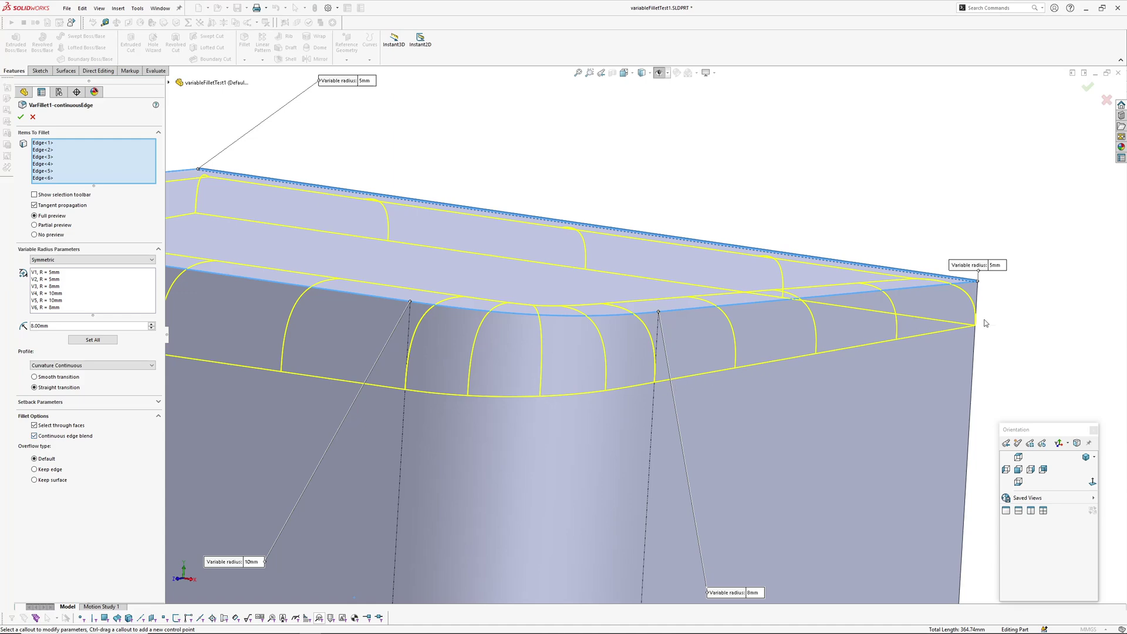
- Check the fillet preview at the rounded corner and accept VarFillet1-continuousEdge with Continuous edge blend enabled
scroll(563, 399, "up", 1)
middle_click_drag(555, 357, 552, 434)
scroll(552, 434, "up", 2)
scroll(719, 273, "down", 2)
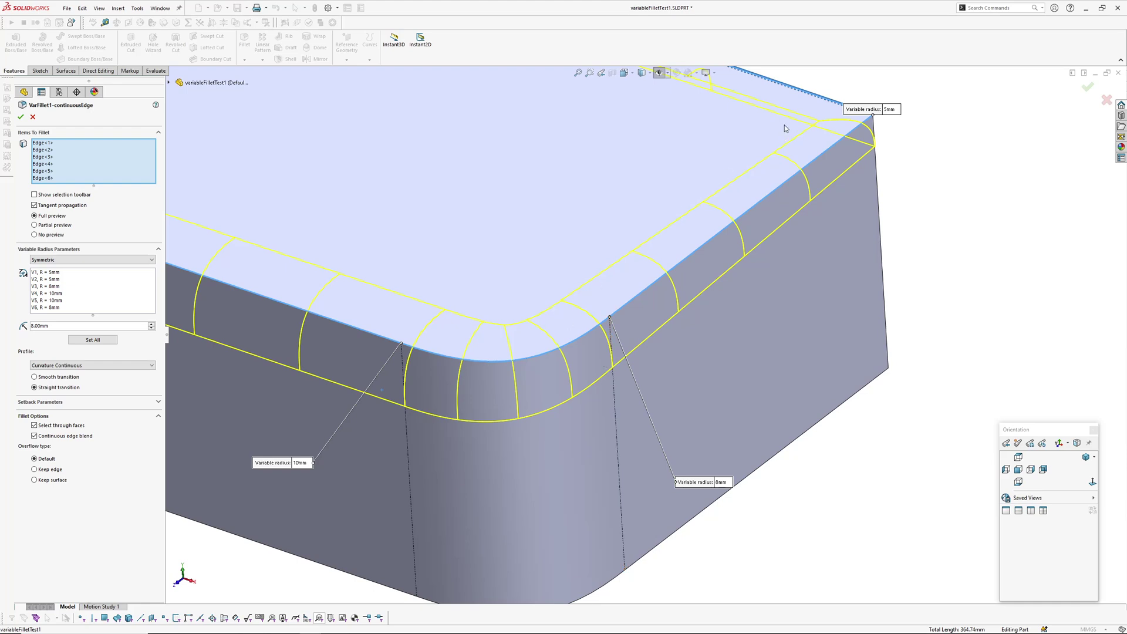
left_click(21, 120)
scroll(499, 330, "down", 5)
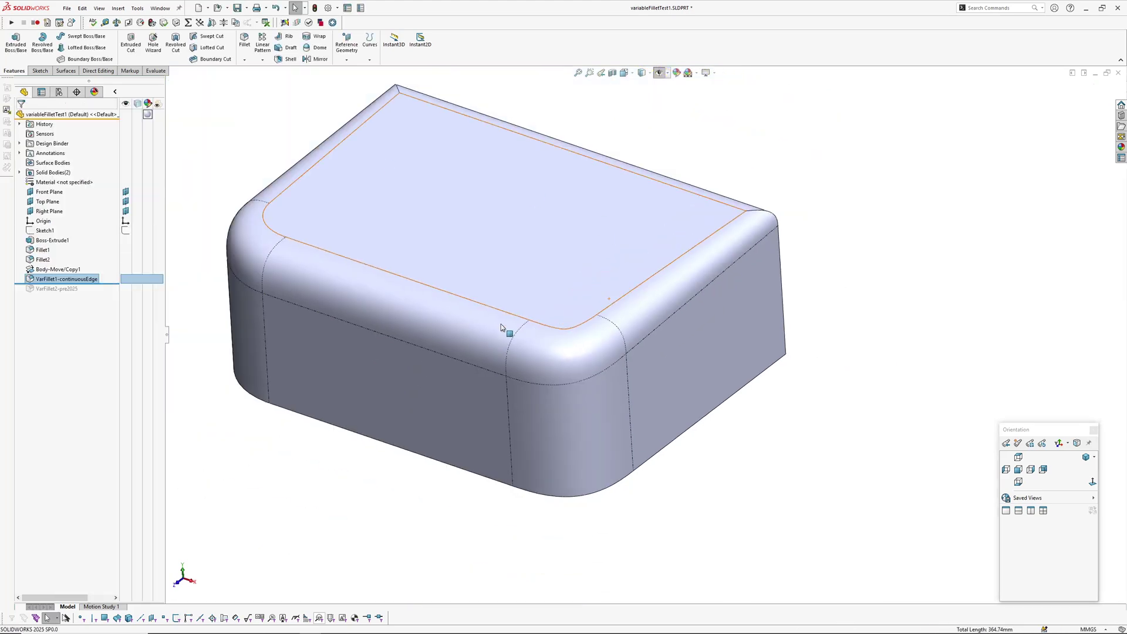
- Highlight the Body-Move/Copy1 feature and roll the feature history forward to include VarFillet2-pre2025
left_click(70, 269)
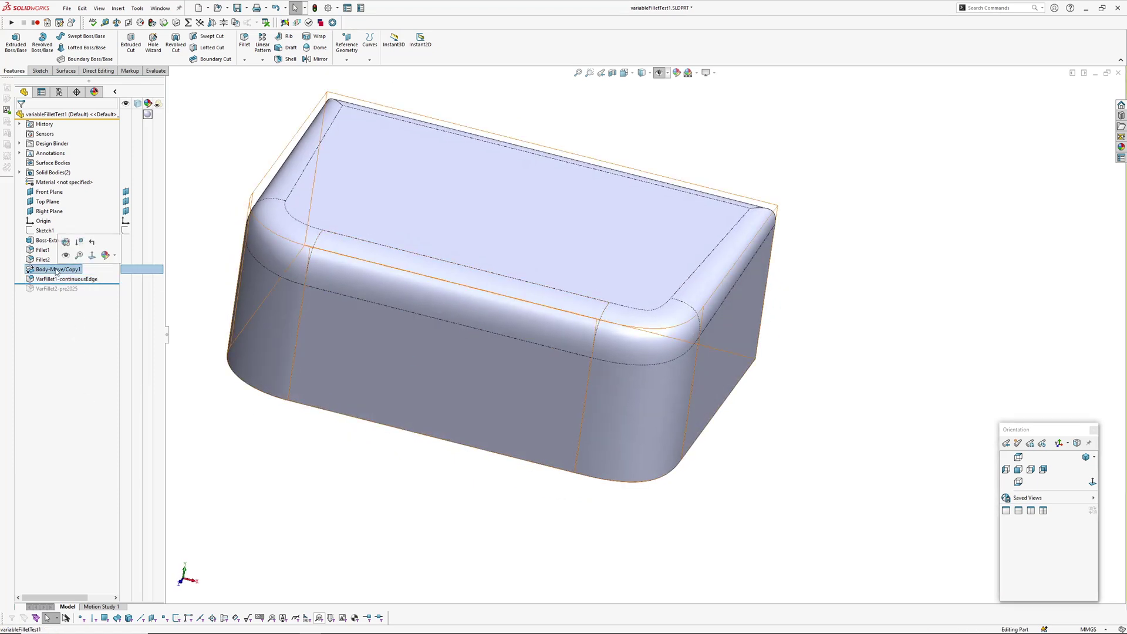
left_click(143, 333)
left_click_drag(109, 285, 109, 293)
- Open VarFillet2-pre2025 for editing to check its Continuous edge blend setting, and accept the feature
left_click(69, 290)
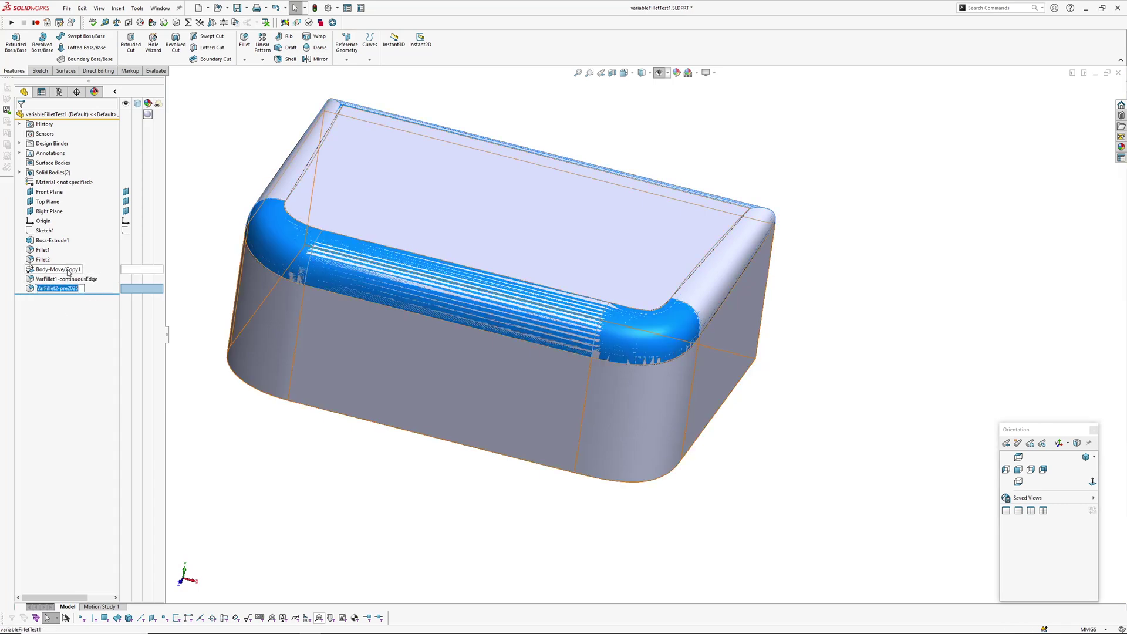
key("Return")
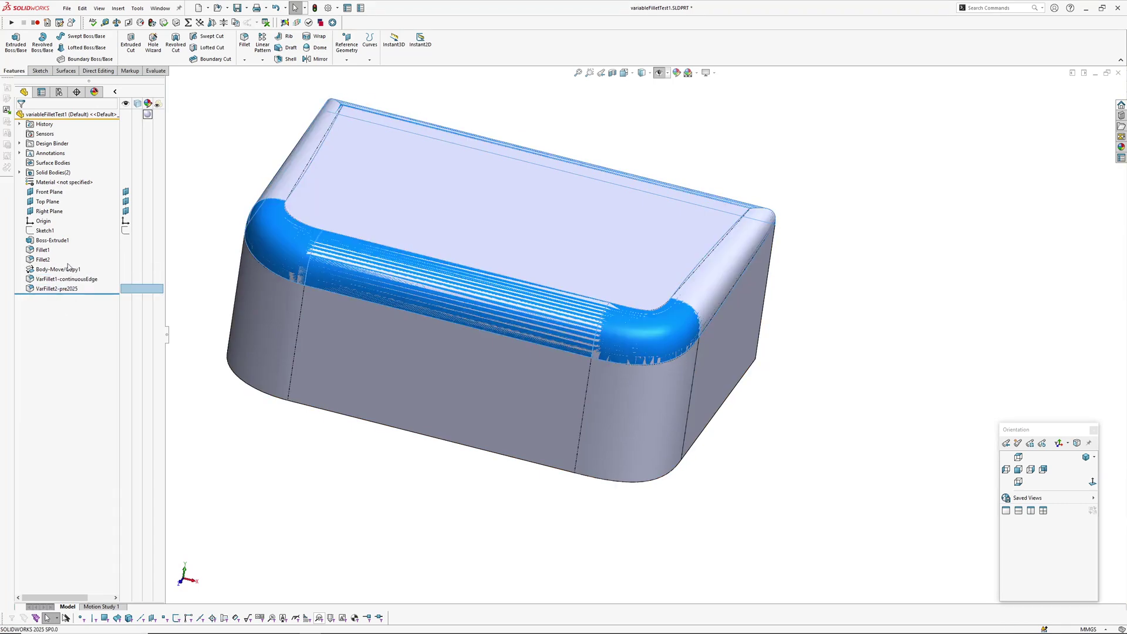
left_click(67, 267)
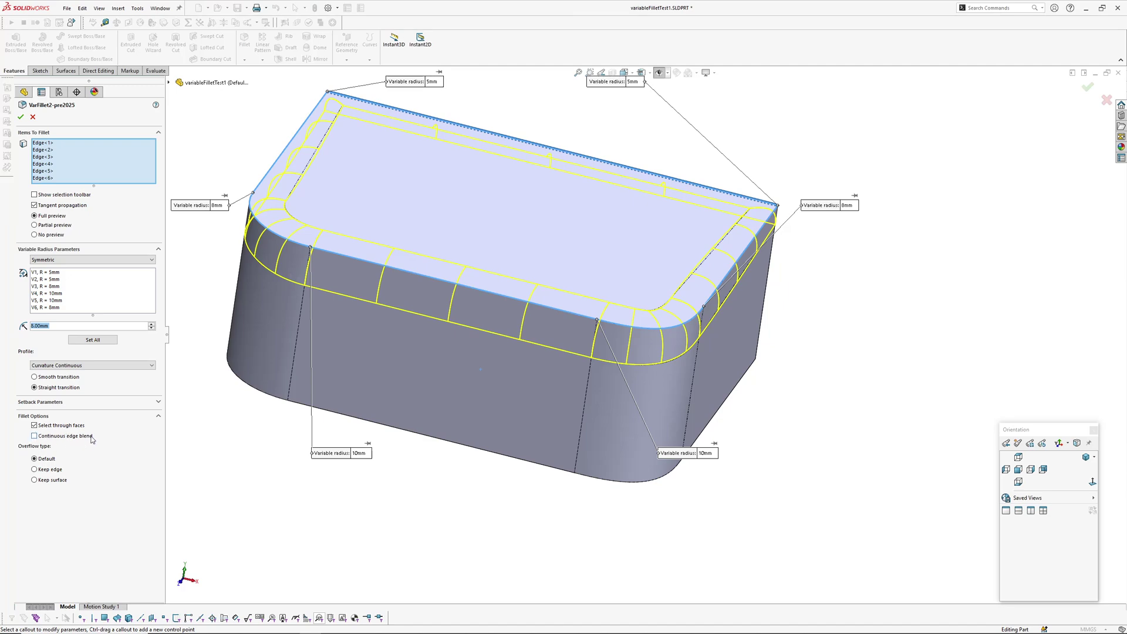
left_click(24, 117)
- Examine the overlapping fillets at the rounded corner, comparing the faces of VarFillet2-pre2025 with those of VarFillet1-continuousEdge
scroll(670, 335, "down", 5)
middle_click_drag(695, 377, 689, 317)
scroll(672, 343, "up", 3)
scroll(762, 335, "down", 2)
scroll(720, 330, "down", 5)
scroll(720, 330, "up", 2)
left_click(693, 329)
scroll(700, 329, "down", 3)
left_click(666, 293)
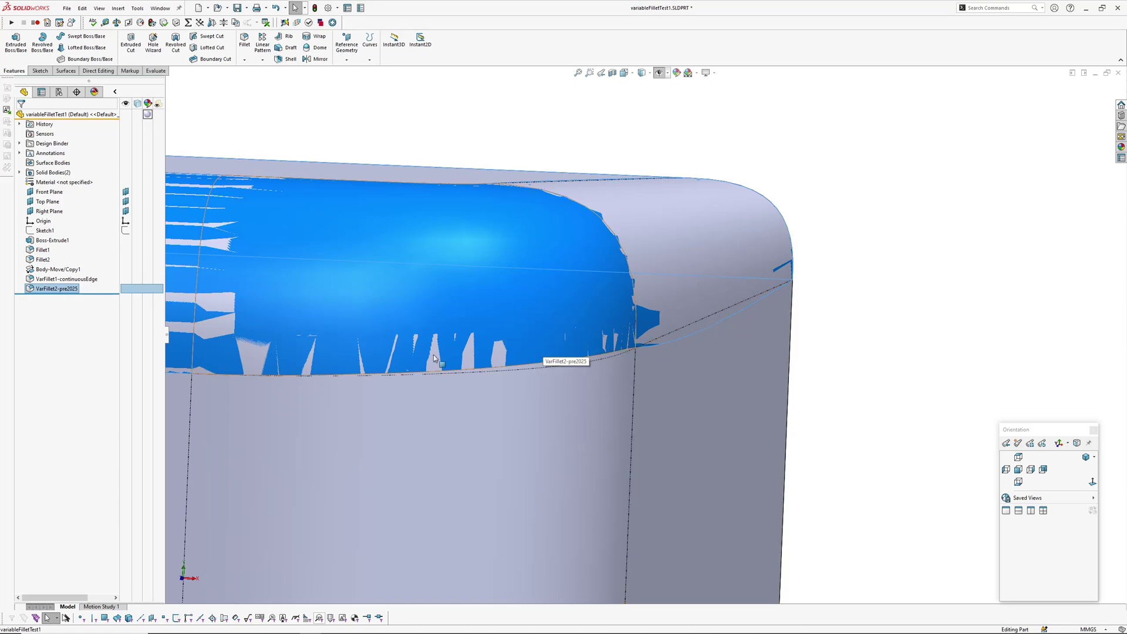
scroll(486, 382, "up", 3)
middle_click_drag(486, 382, 687, 380)
scroll(687, 380, "down", 2)
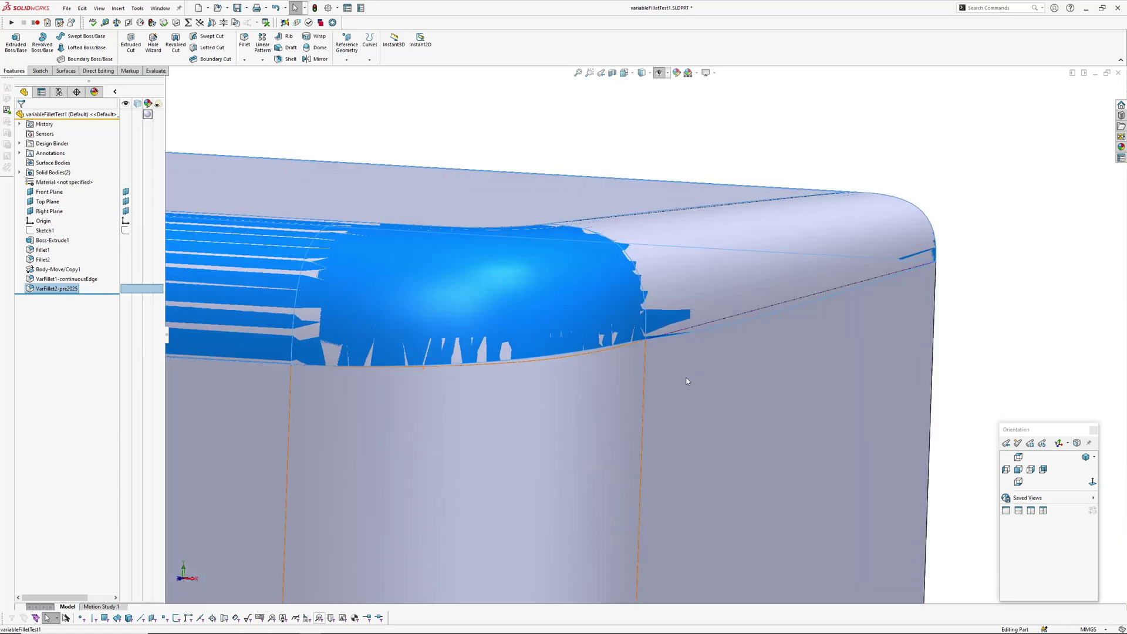
left_click(979, 217)
left_click(65, 279)
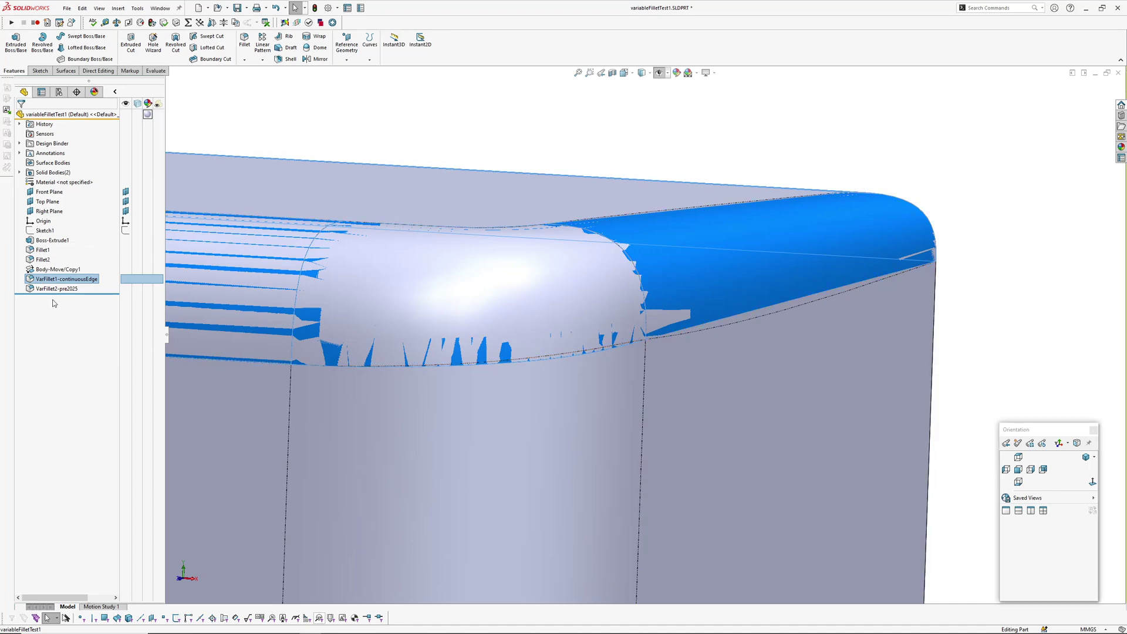
- Open VarFillet1-continuousEdge and VarFillet2-pre2025 for editing in turn to compare their Continuous edge blend settings, accepting each feature
left_click(53, 269)
left_click(47, 282)
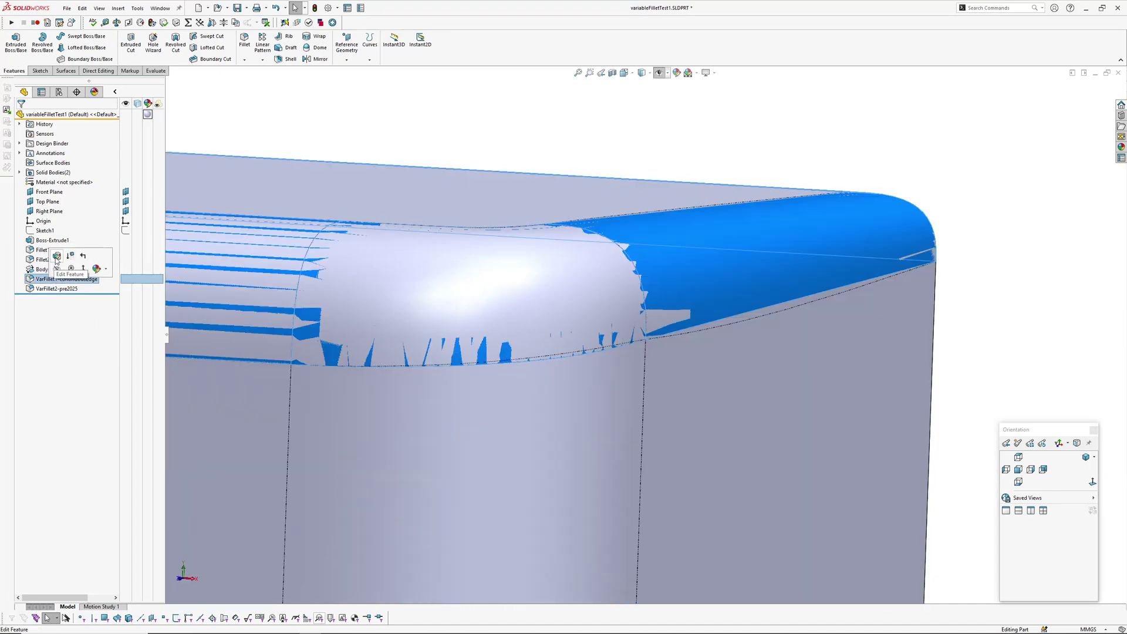
left_click(56, 259)
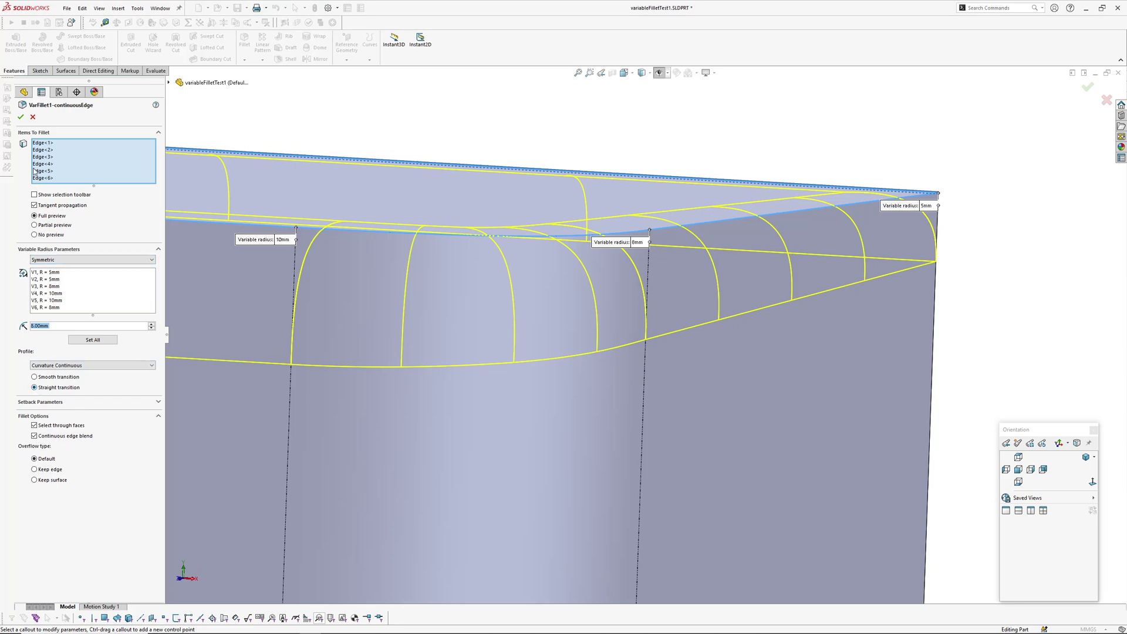
left_click(21, 116)
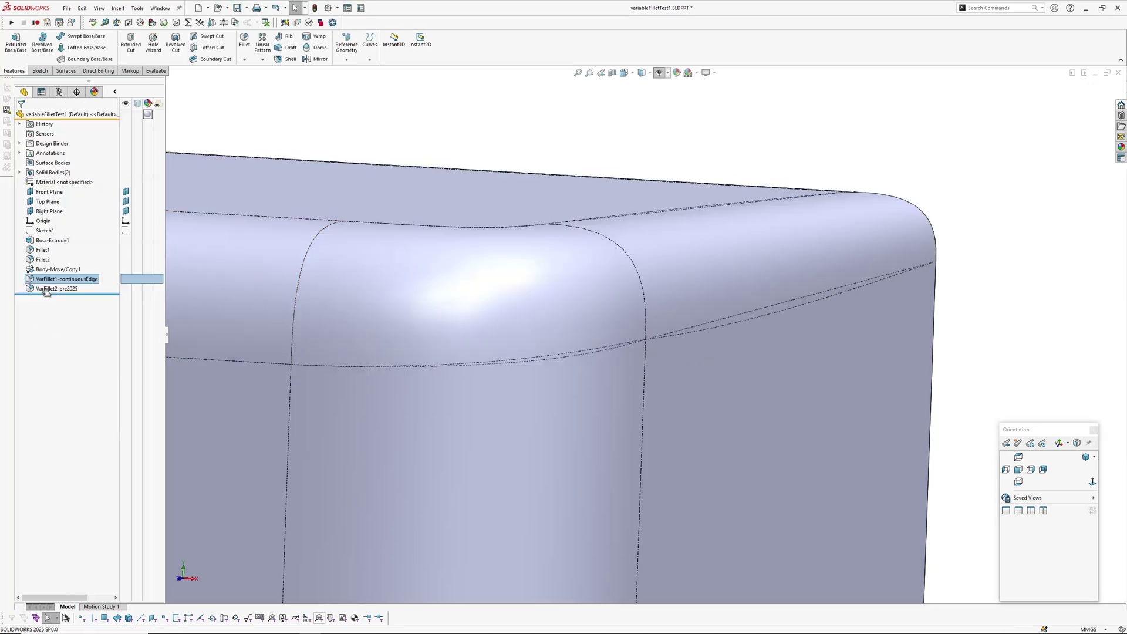
left_click(47, 289)
left_click(55, 263)
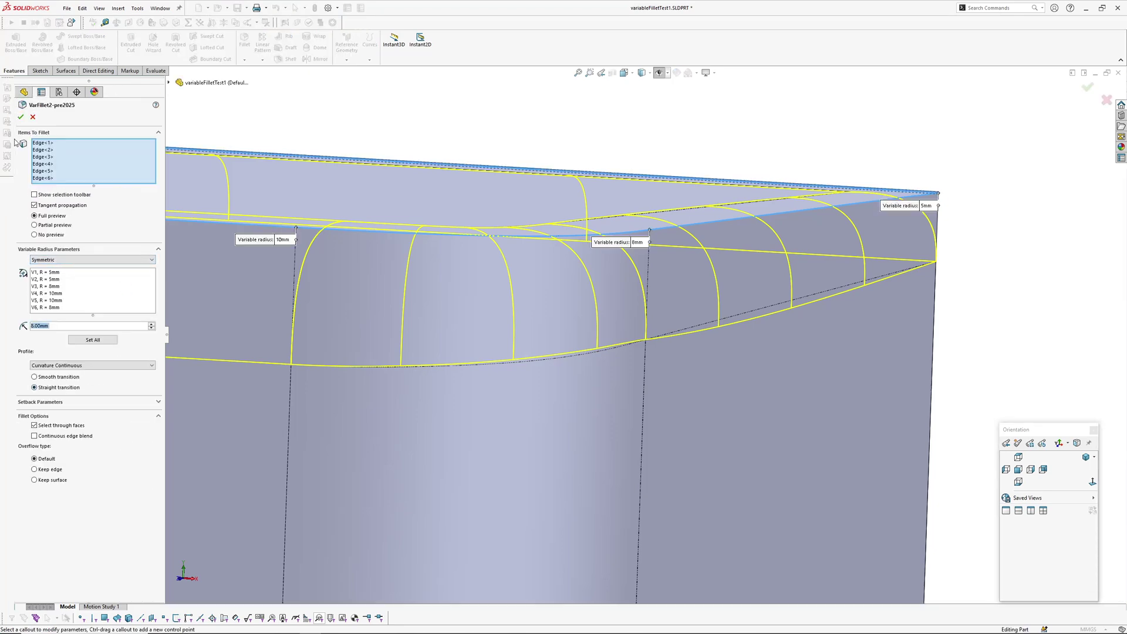
left_click(21, 116)
- Examine from several sides of the block how the two overlapping fillets' edges deviate around the rounded corners
scroll(812, 420, "up", 4)
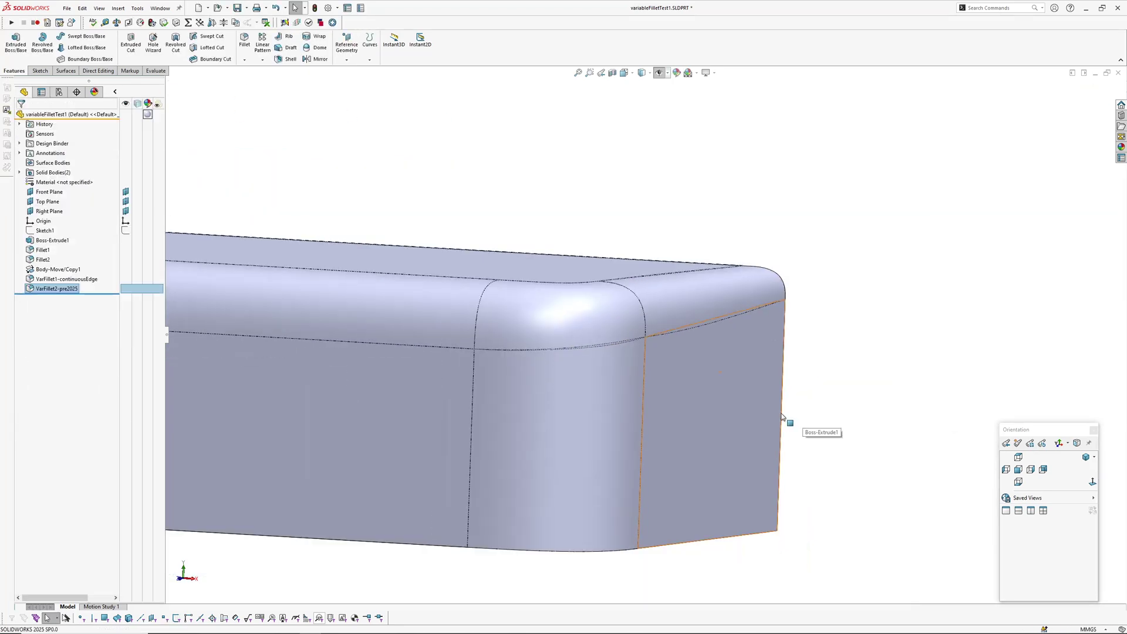
scroll(559, 345, "down", 6)
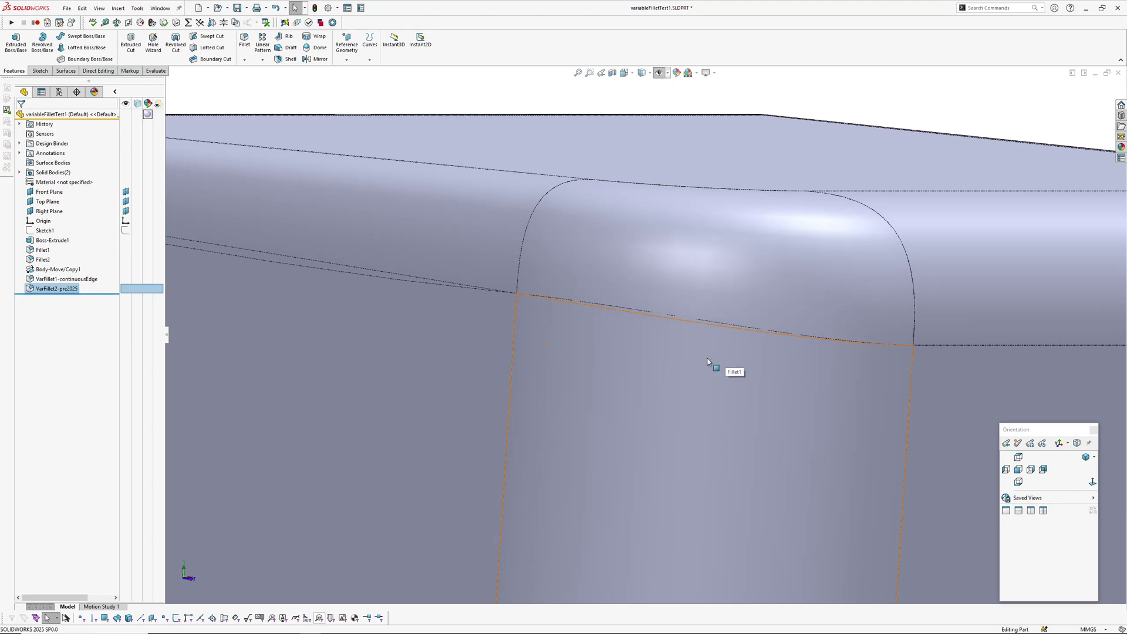
middle_click_drag(707, 363, 381, 304)
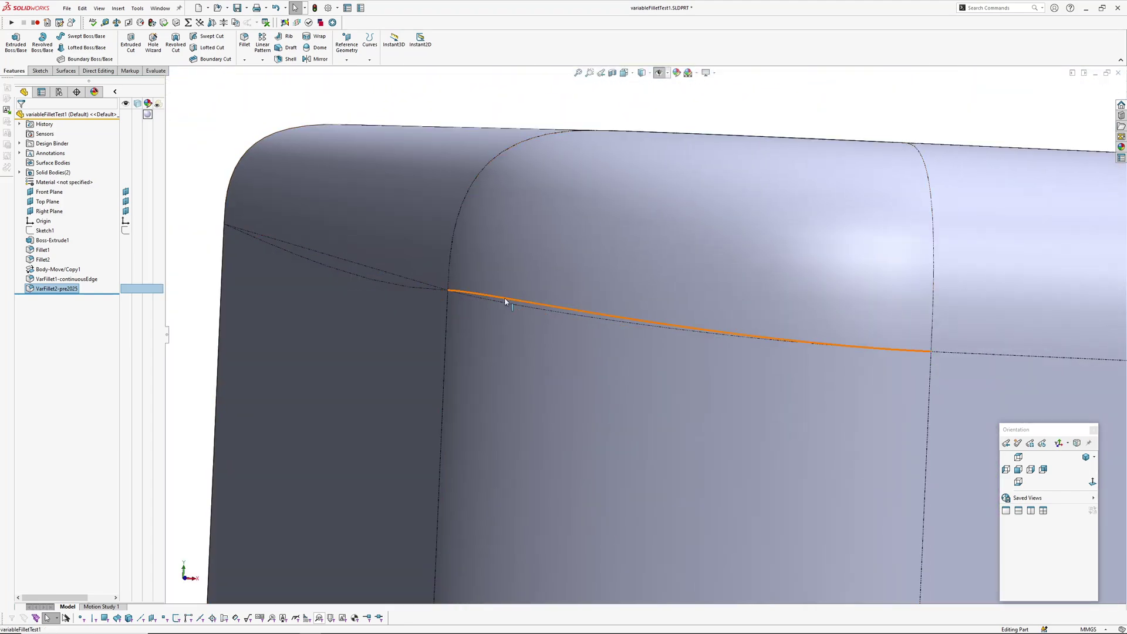
scroll(645, 333, "up", 4)
middle_click_drag(566, 325, 622, 351)
scroll(621, 352, "up", 4)
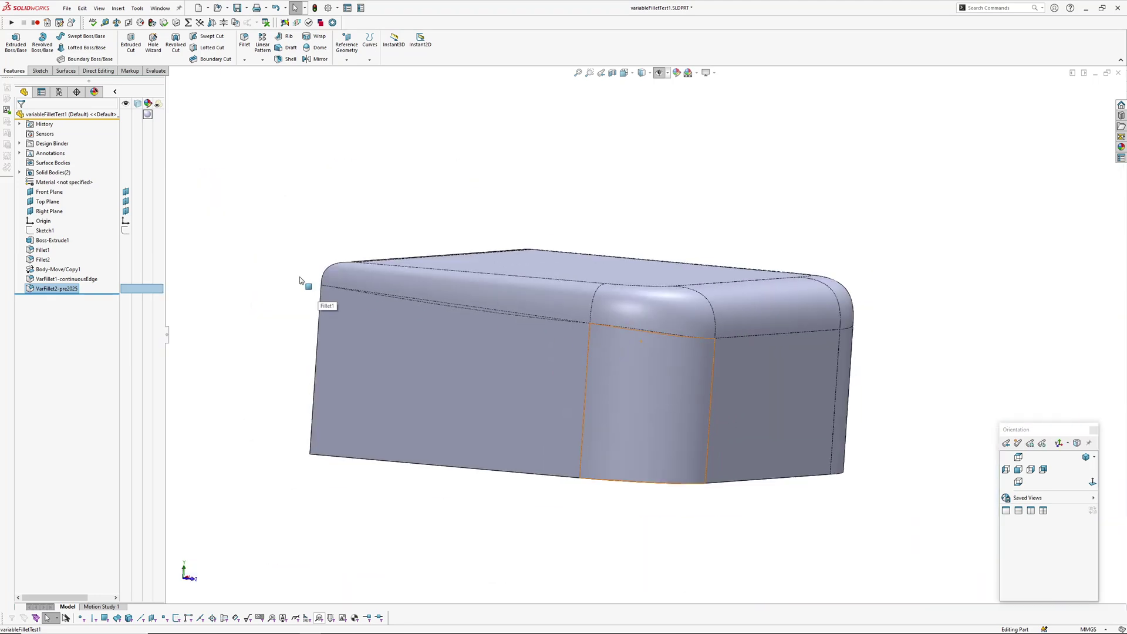
scroll(682, 345, "down", 4)
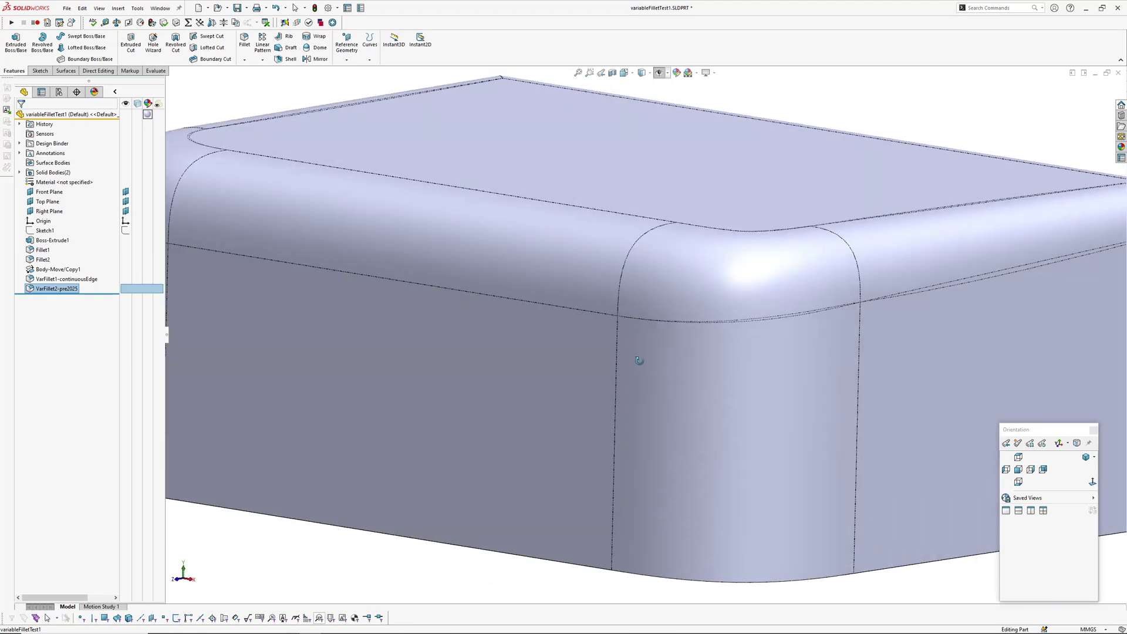
scroll(639, 361, "up", 4)
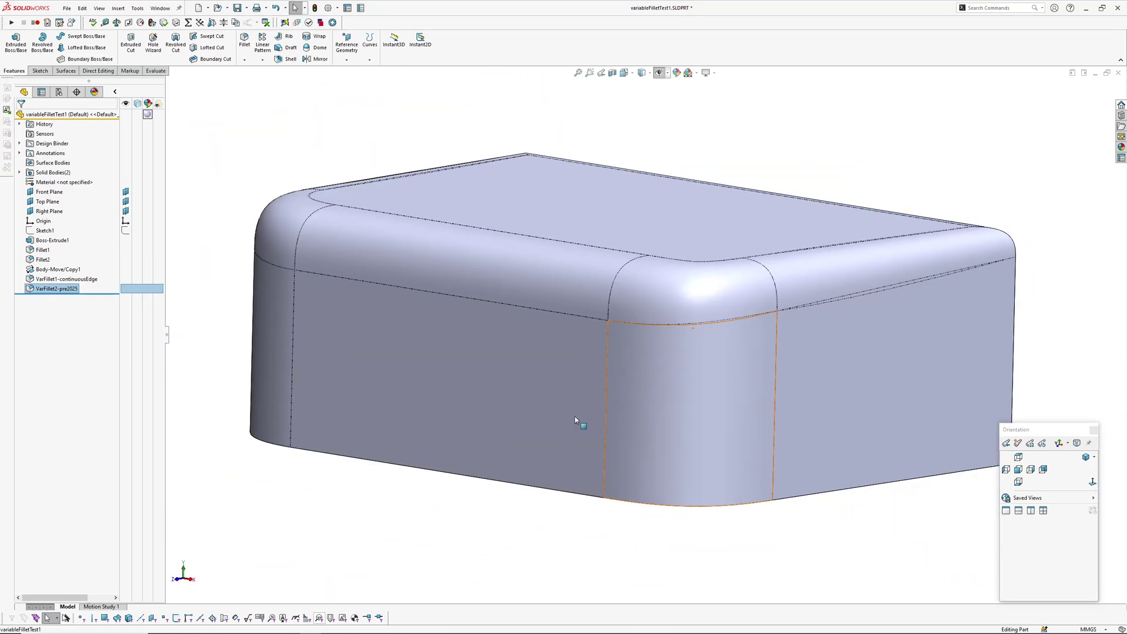
left_click(379, 517)
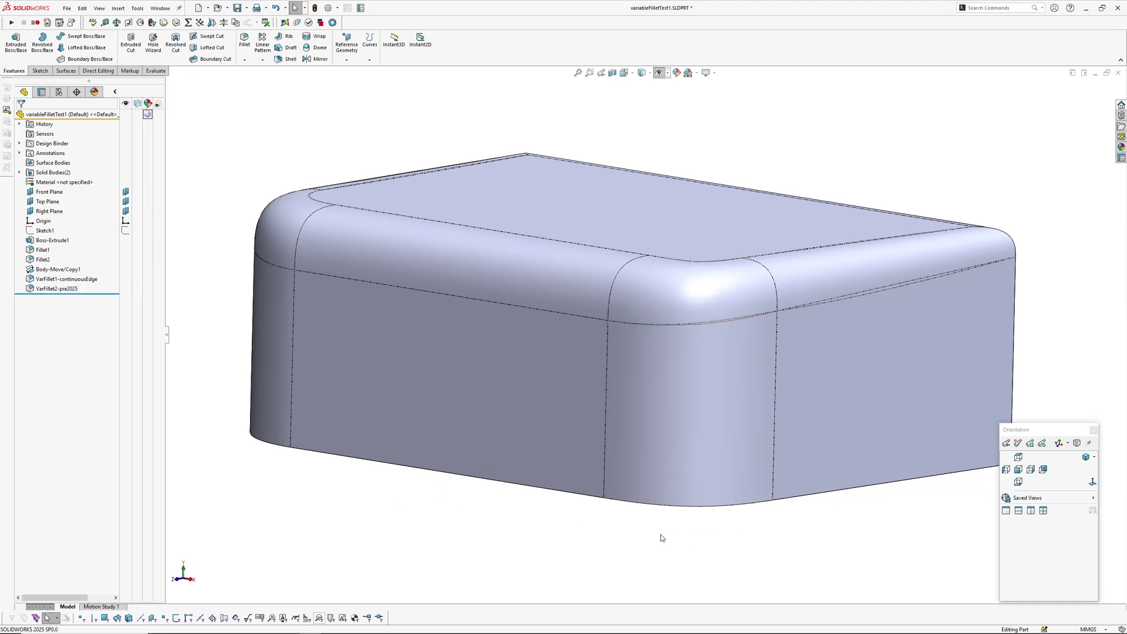
middle_click_drag(664, 533, 662, 333)
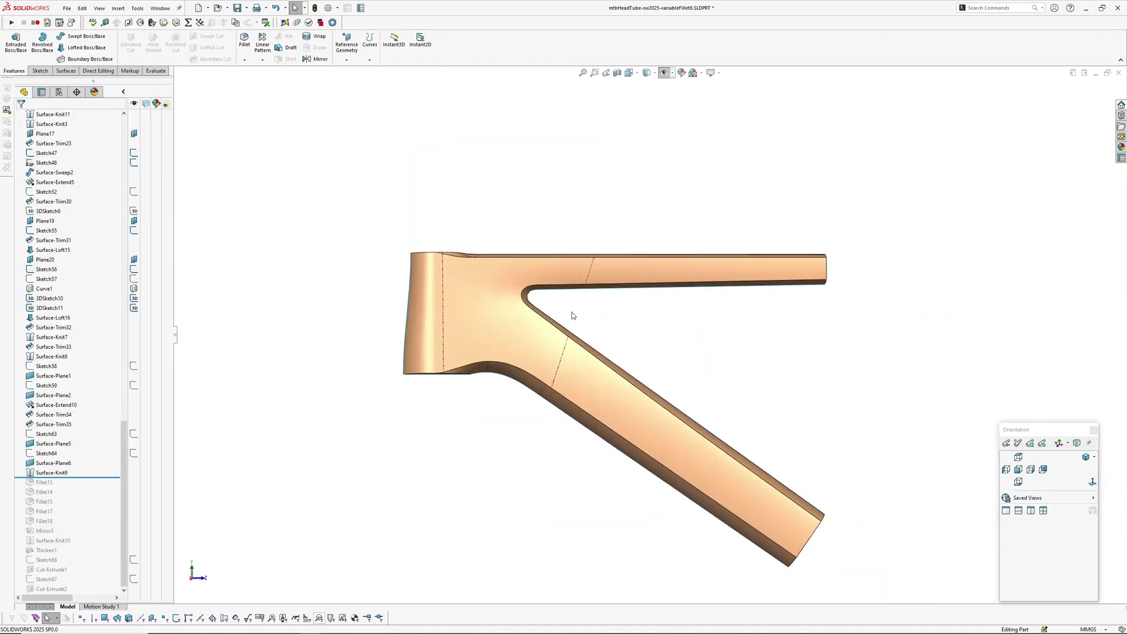
- In the head tube part, start a Curvature Continuous variable size fillet with Continuous edge blend on the top tube's lower and down tube's upper edges
scroll(572, 312, "down", 2)
mouse_move(543, 320)
middle_mouse_down()
mouse_move(521, 360)
mouse_move(566, 314)
mouse_move(537, 377)
mouse_move(538, 304)
mouse_move(531, 335)
middle_mouse_up()
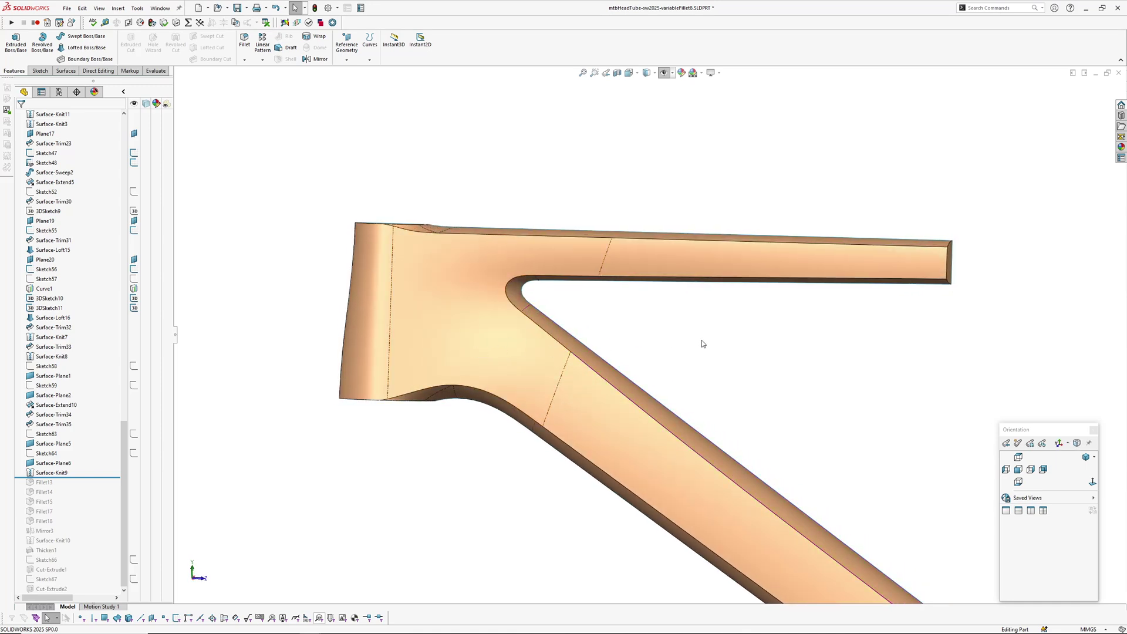
middle_click_drag(703, 344, 616, 314, "ctrl")
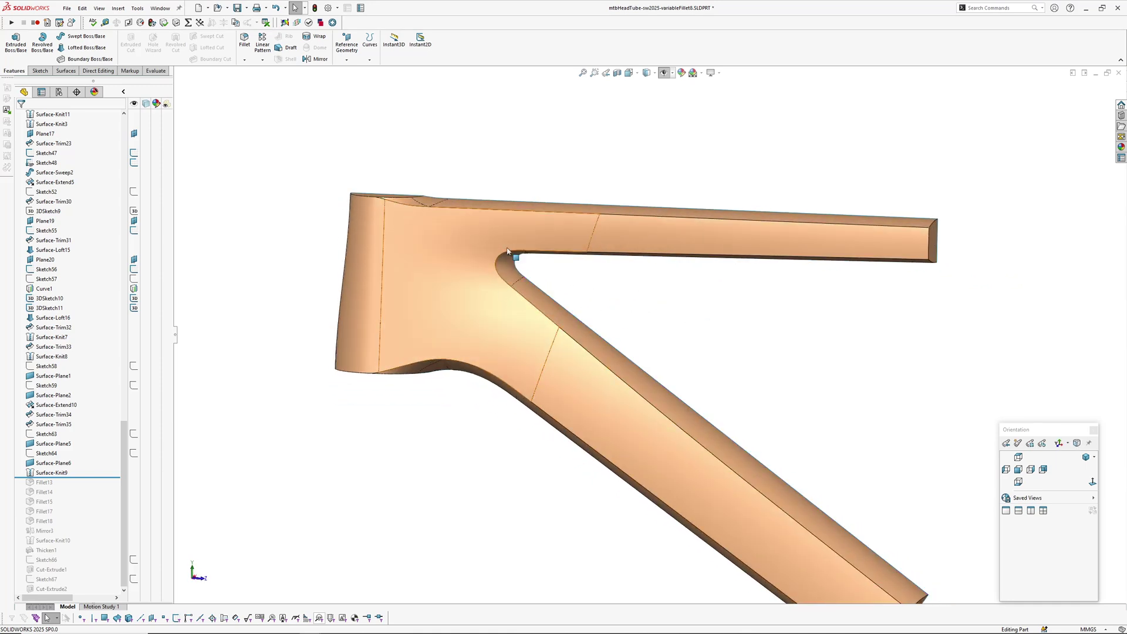
key("Return")
middle_click_drag(613, 276, 586, 271)
left_click(611, 238)
scroll(590, 275, "down", 5)
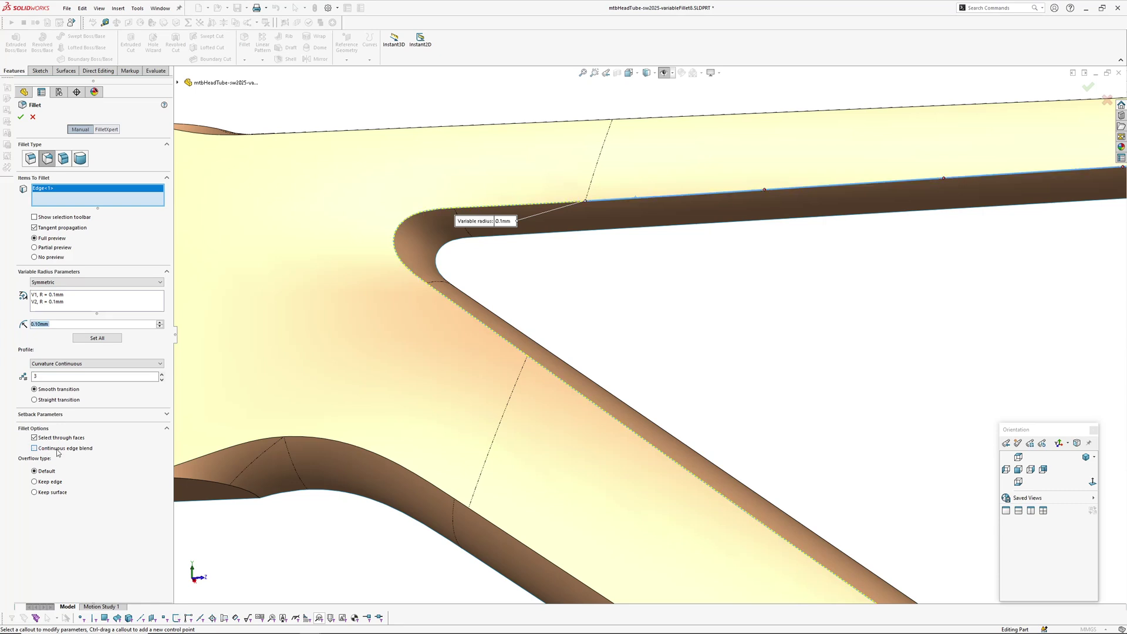
left_click(577, 392)
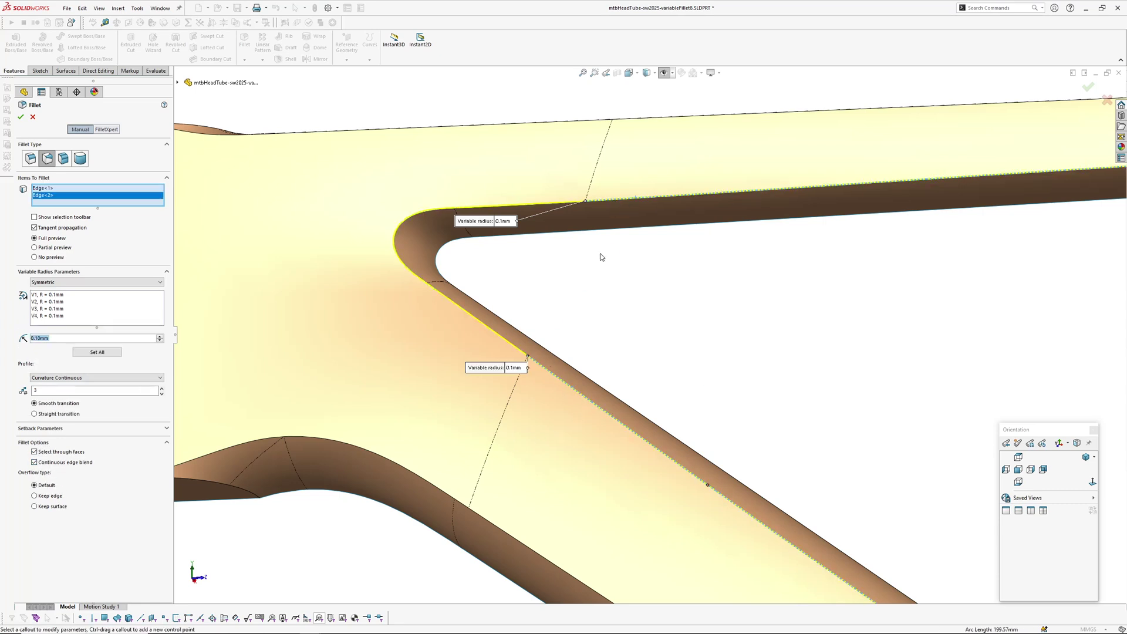
- Set the radius to 2 mm and apply it to all vertices of both selected tube edges
scroll(592, 383, "up", 2)
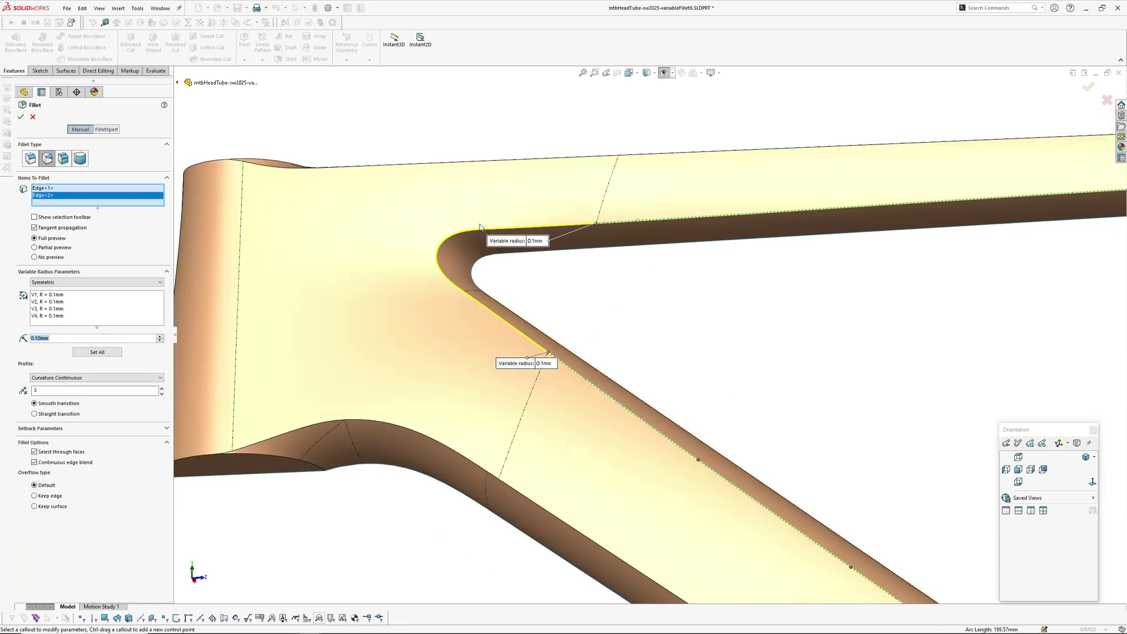
scroll(567, 284, "up", 2)
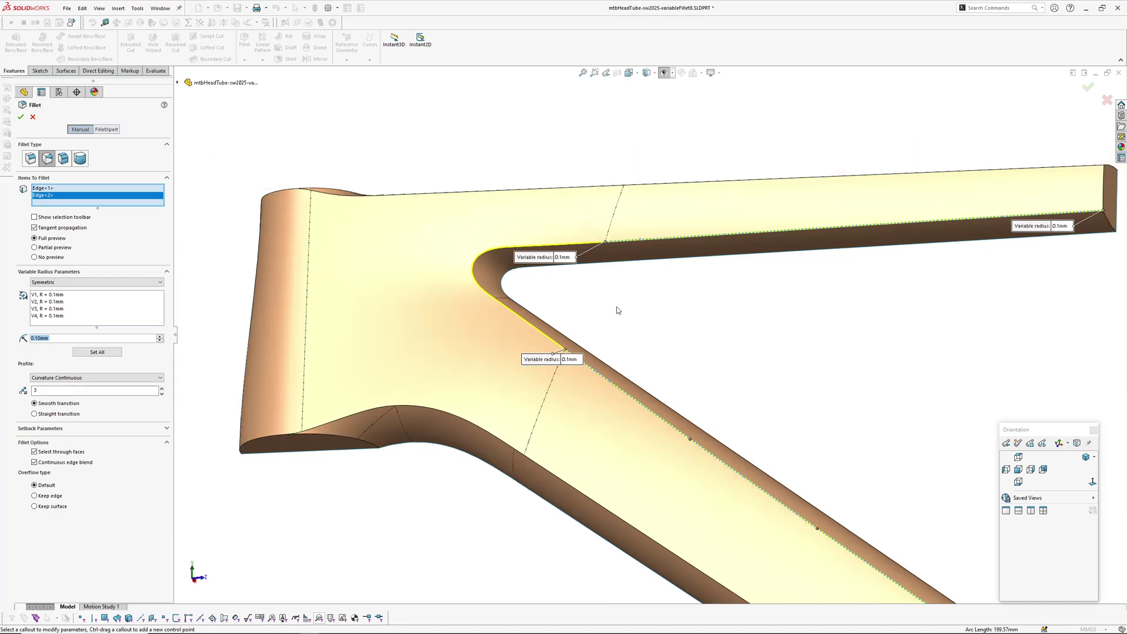
key("Return")
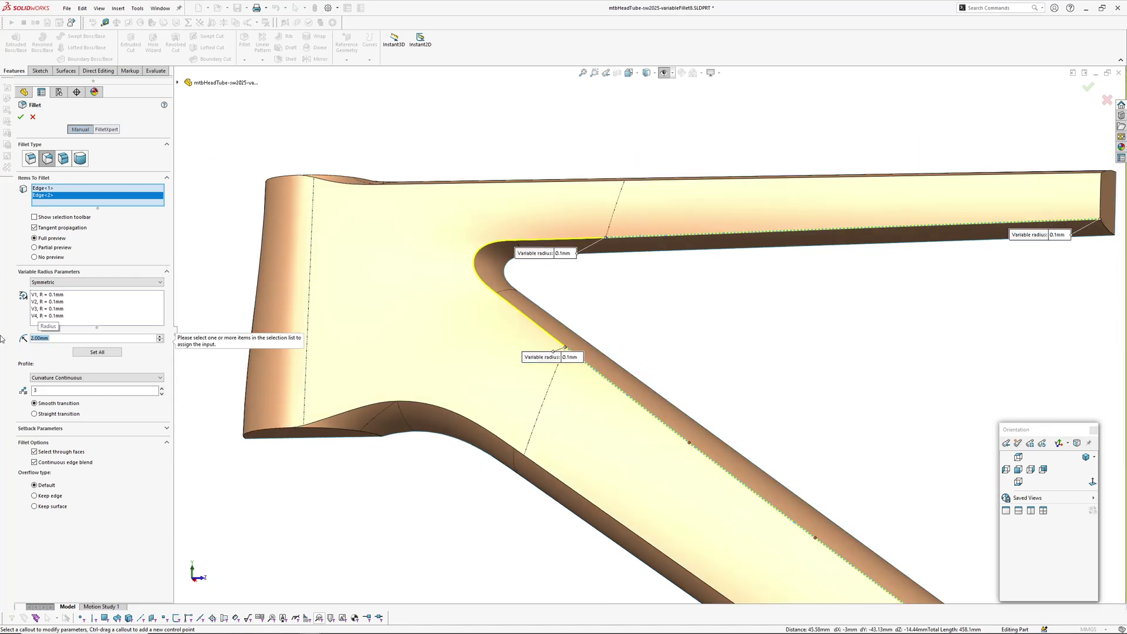
left_click(97, 352)
- Add the tightly curved edge between the two tubes to the fillet and set the radius at both its ends to 5 mm
scroll(671, 322, "up", 3)
scroll(666, 358, "down", 3)
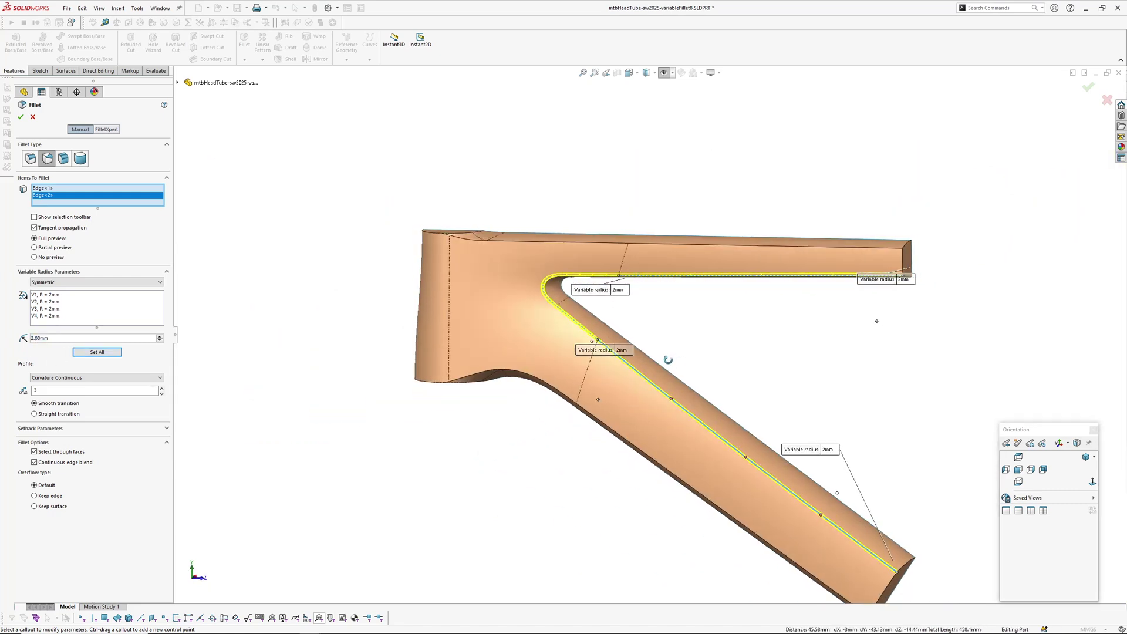
scroll(440, 274, "down", 3)
left_click(440, 274)
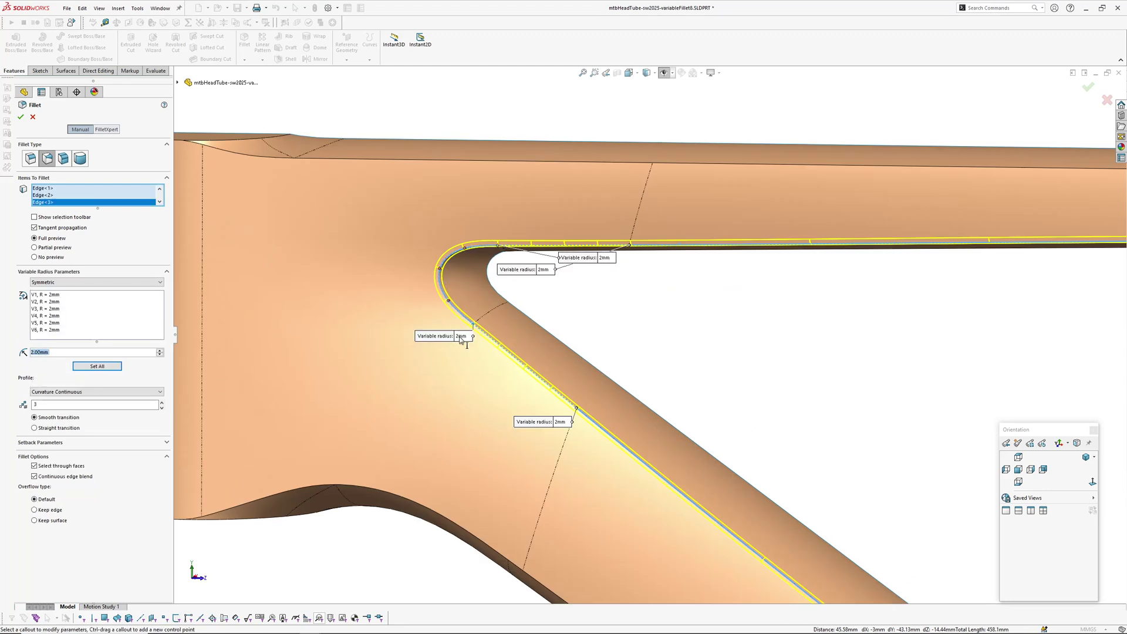
left_click(461, 336)
type("5")
key("Return")
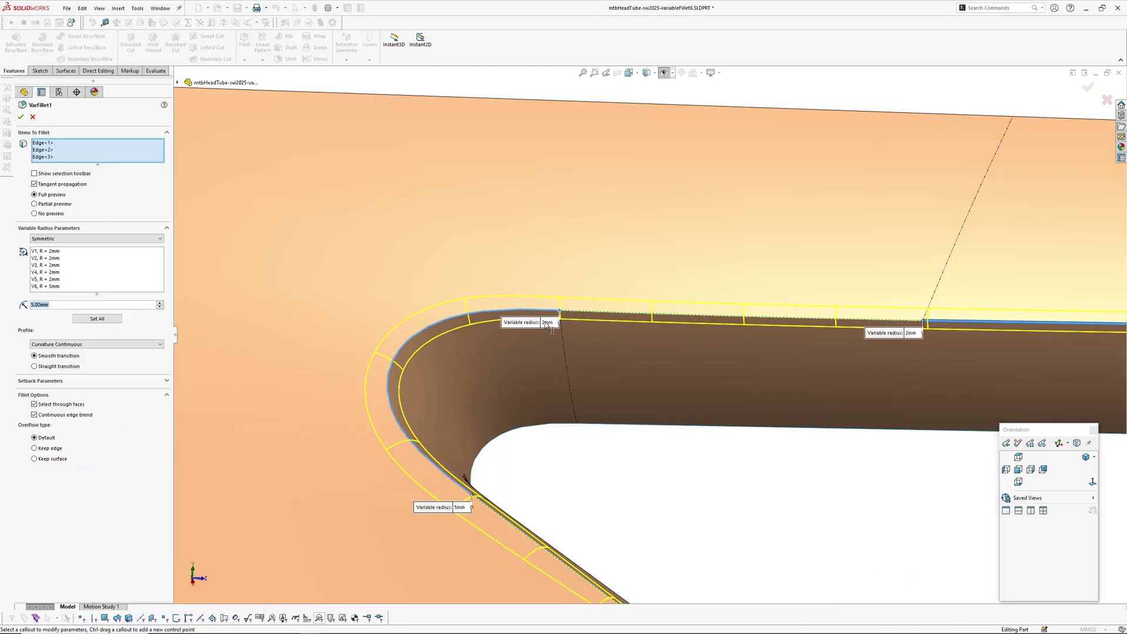
left_click(546, 322)
type("5")
key("Return")
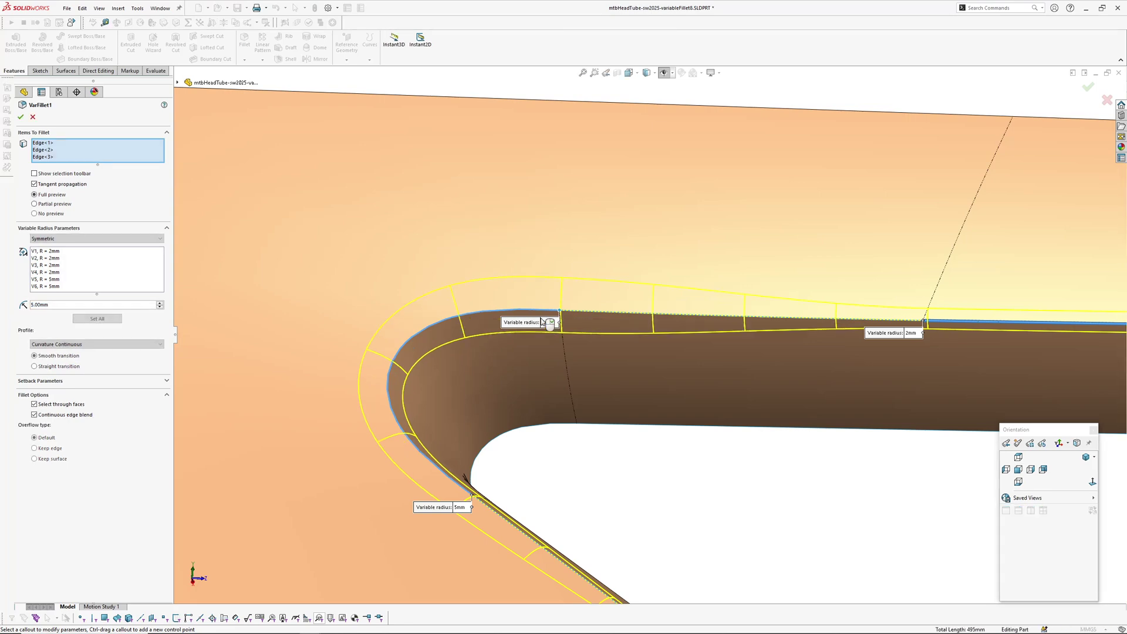
- Switch Continuous edge blend off and back on to compare the fillet preview around the junction between the tubes
scroll(605, 357, "up", 3)
scroll(605, 357, "up", 2)
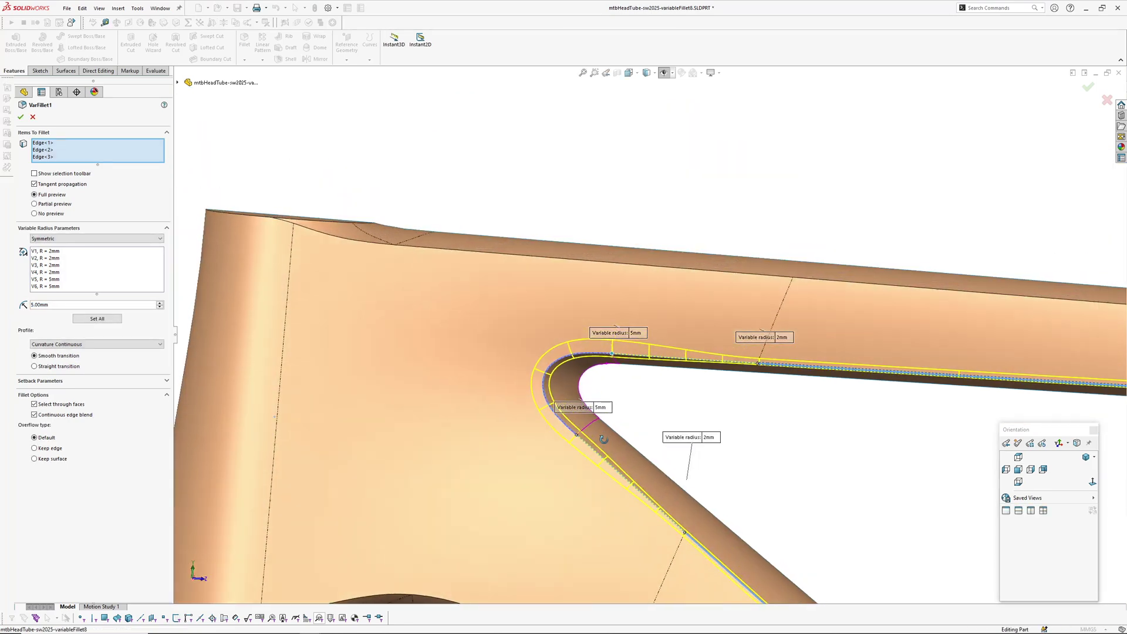
scroll(497, 259, "up", 3)
middle_click_drag(496, 258, 498, 192)
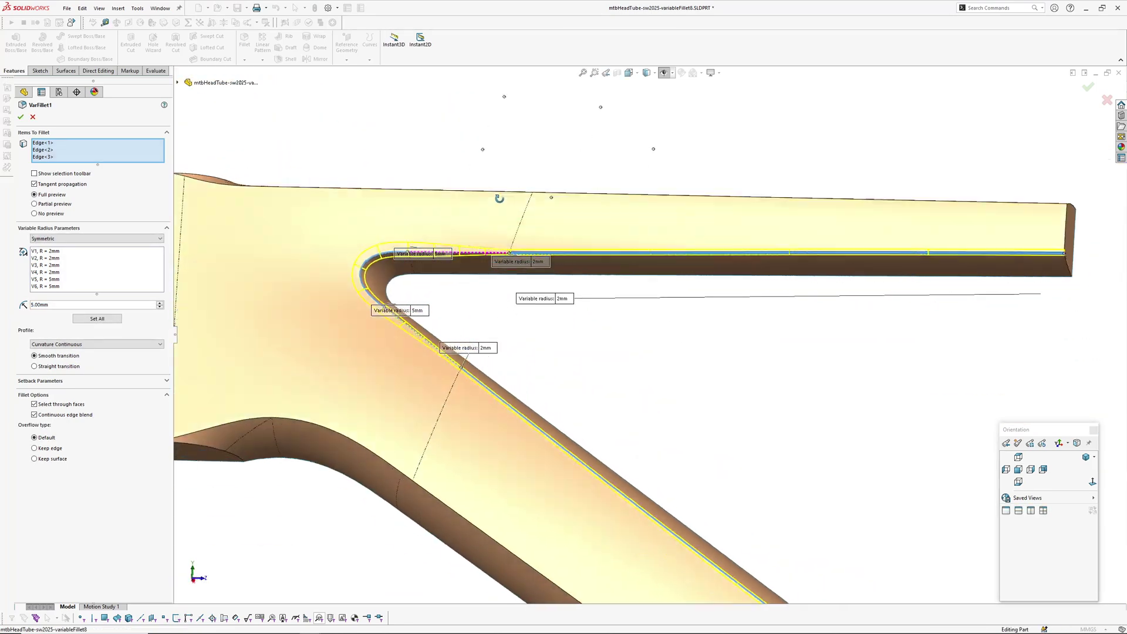
left_click(59, 418)
left_click(60, 418)
- Set the fillet radius to 5 mm at the inner ends of the top tube and down tube edges
scroll(517, 299, "down", 3)
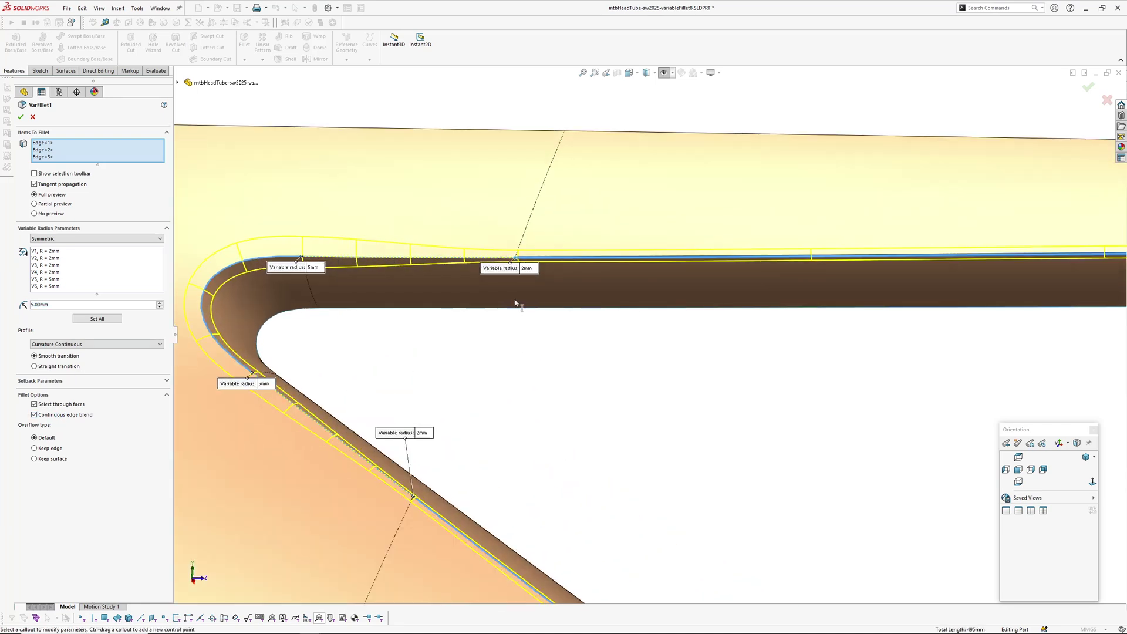
left_click(528, 268)
type("5")
key("Return")
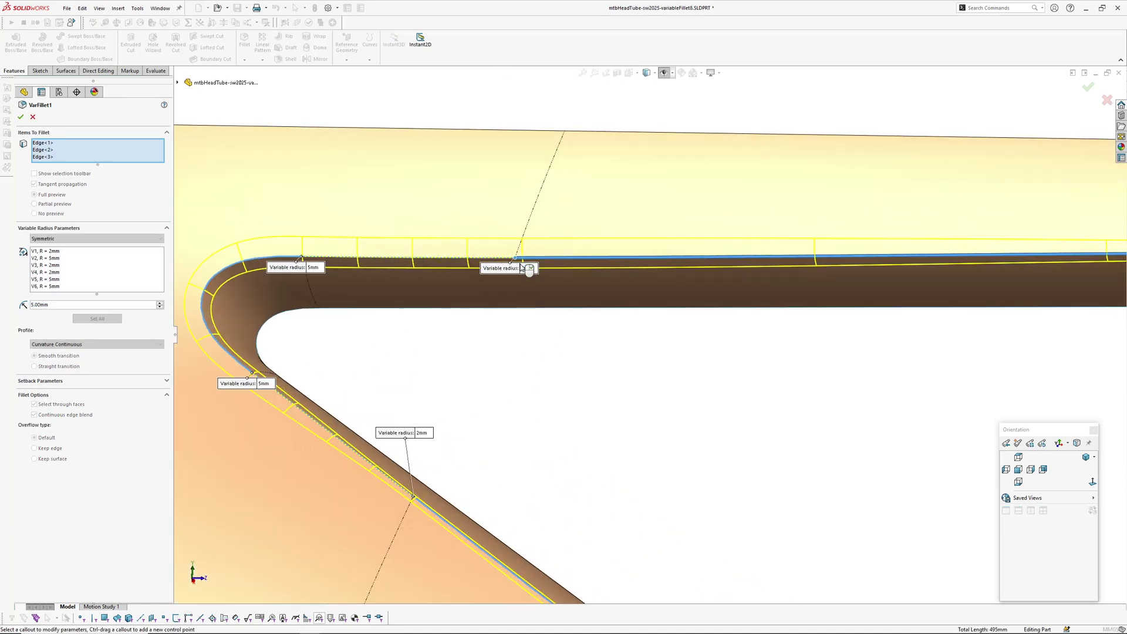
left_click(424, 434)
type("5")
key("Return")
- Activate the control point at 50% of the tightly curved edge, Edge<3>, and set its radius to 7 mm
scroll(566, 467, "up", 5)
scroll(644, 424, "up", 3)
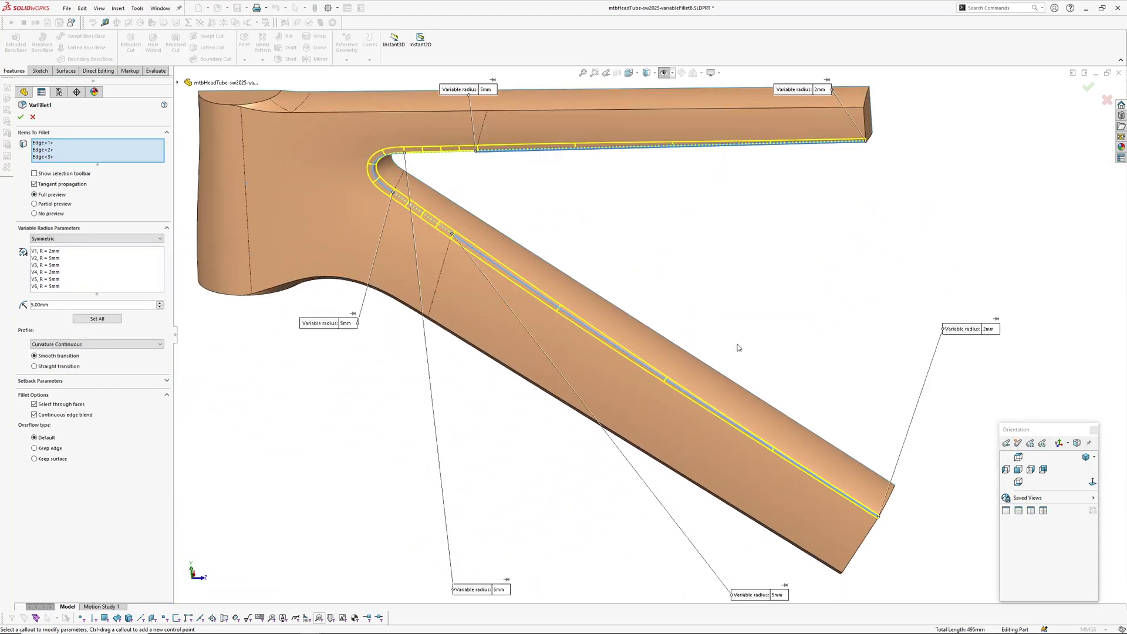
scroll(572, 286, "down", 4)
middle_click_drag(574, 288, 596, 252)
scroll(562, 264, "up", 2)
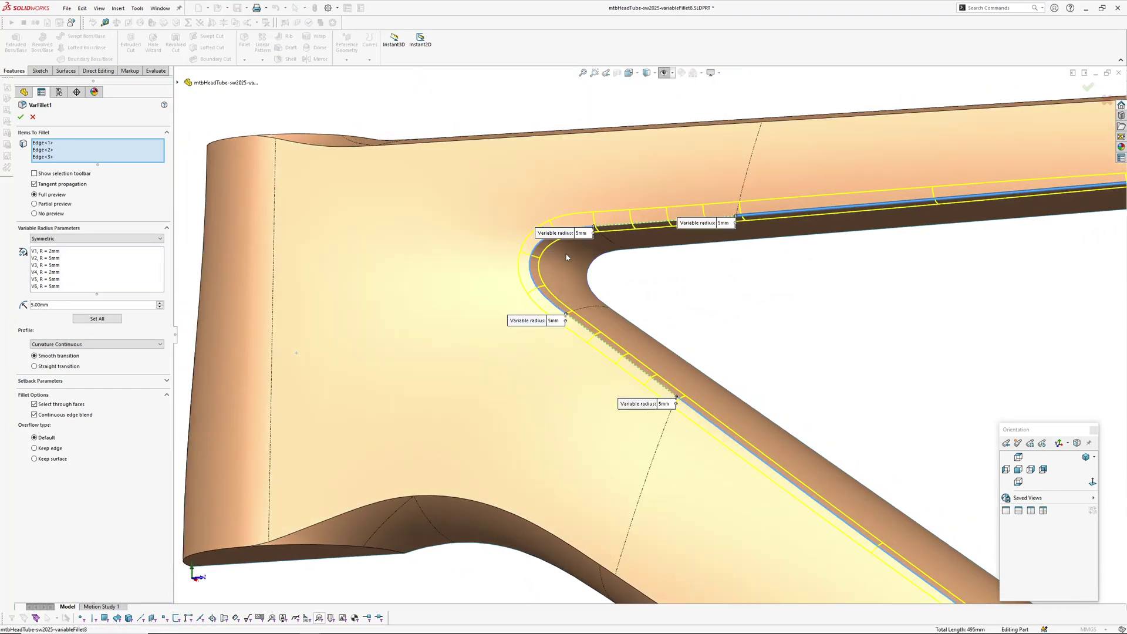
left_click(46, 150)
left_click(45, 158)
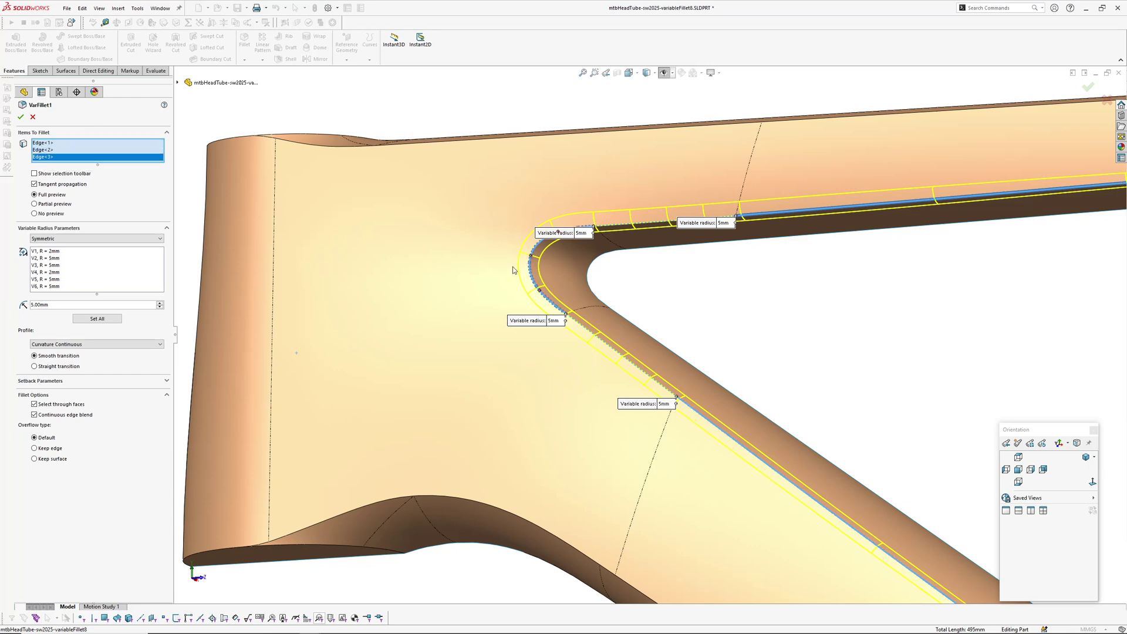
left_click(532, 257)
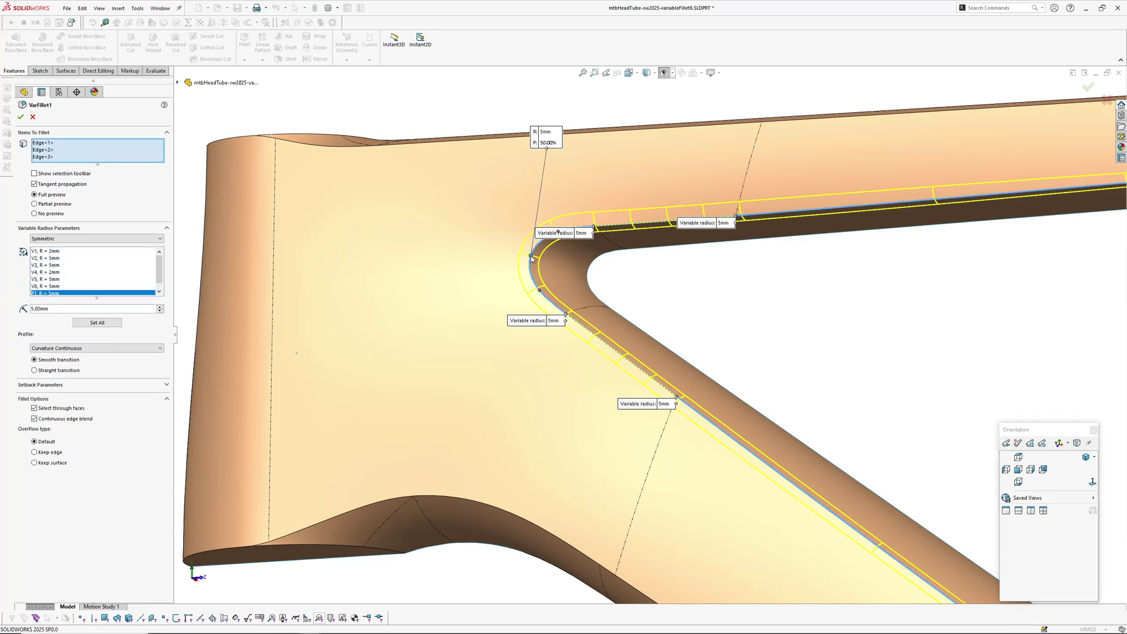
left_click(548, 135)
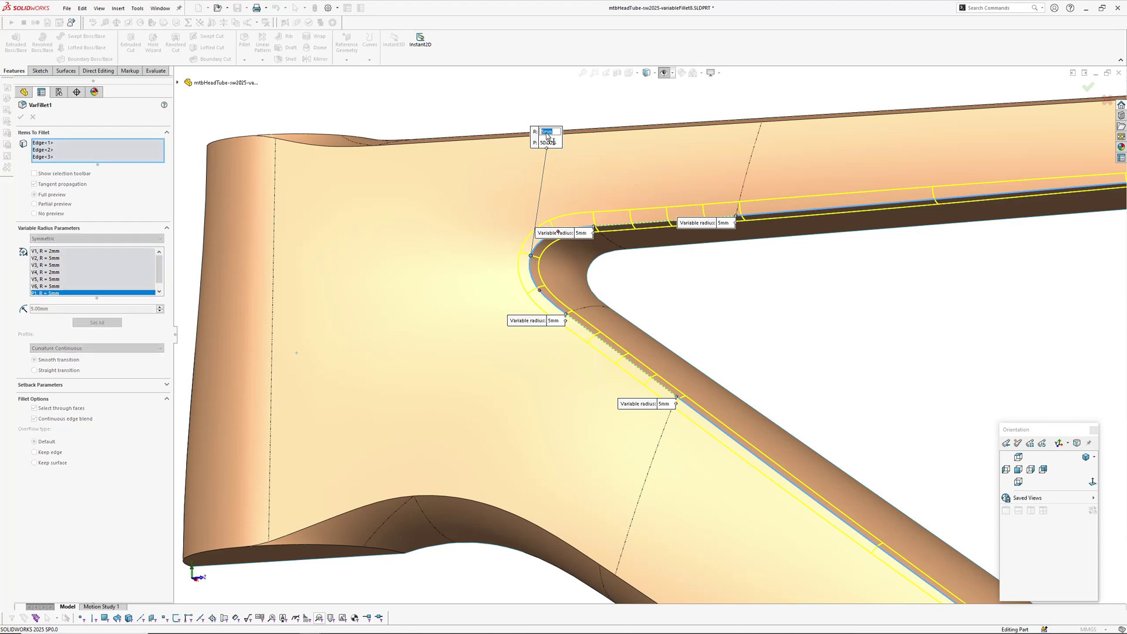
type("7")
- Set the radius at both ends of the tightly curved edge to 6 mm and accept the variable fillet
scroll(524, 226, "down", 4)
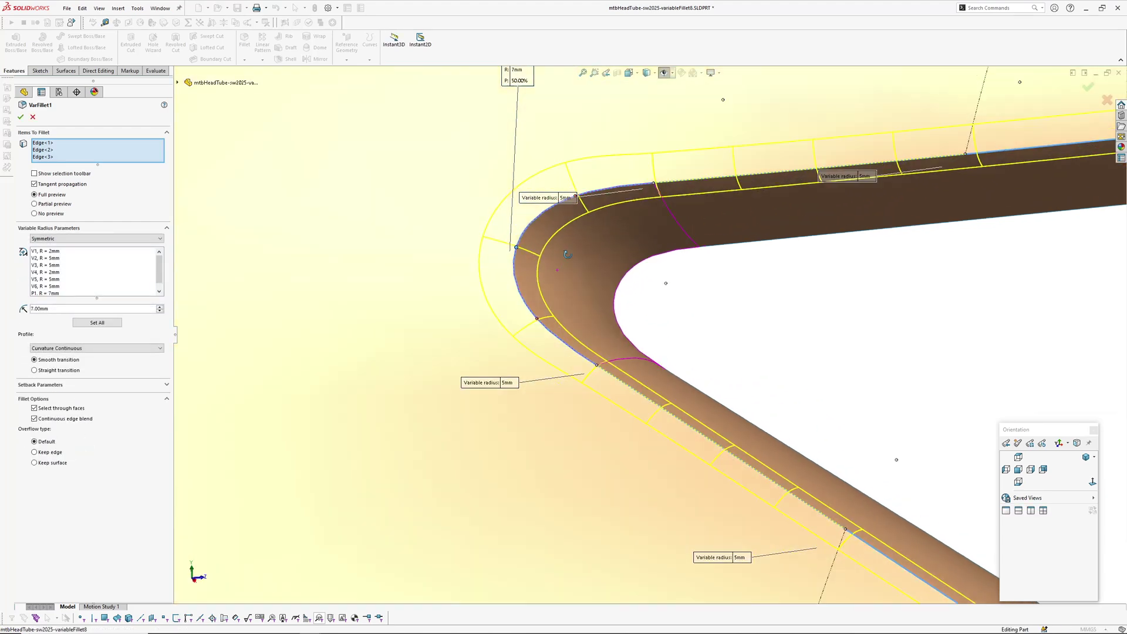
left_click(578, 182)
type("6")
left_click(521, 361)
type("6")
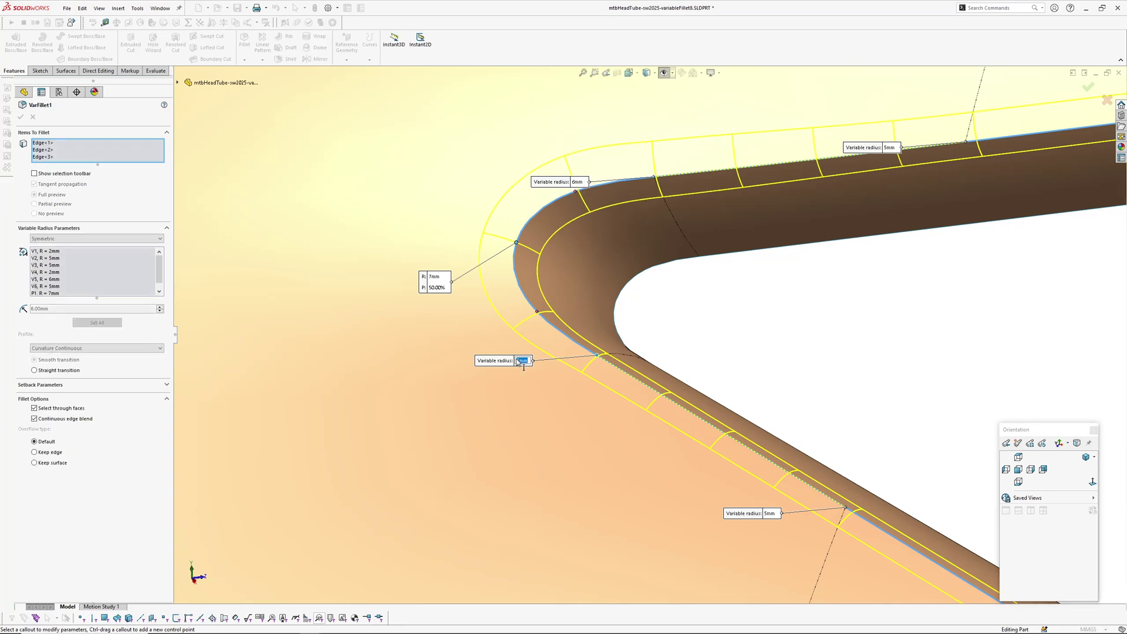
scroll(630, 357, "up", 3)
middle_click_drag(631, 357, 526, 276)
key("Return")
scroll(486, 345, "up", 2)
scroll(526, 277, "down", 3)
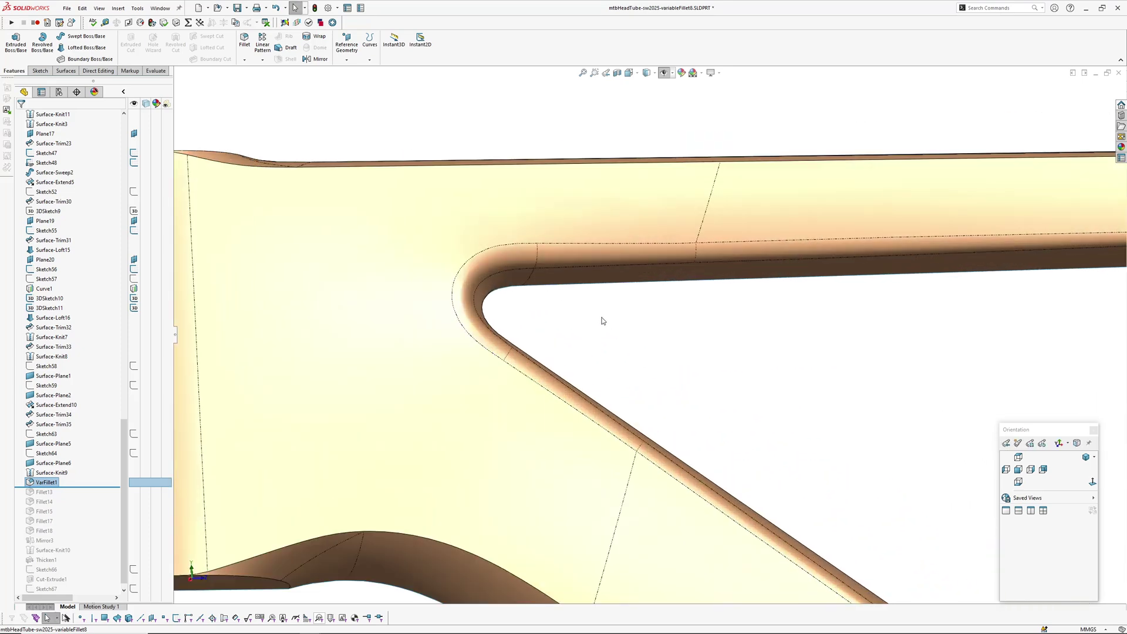
- Inspect the finished variable fillet around the tube junction with the curvature display and zebra stripes
left_click(609, 322)
key("c")
scroll(605, 314, "up", 2)
middle_click_drag(617, 307, 595, 334)
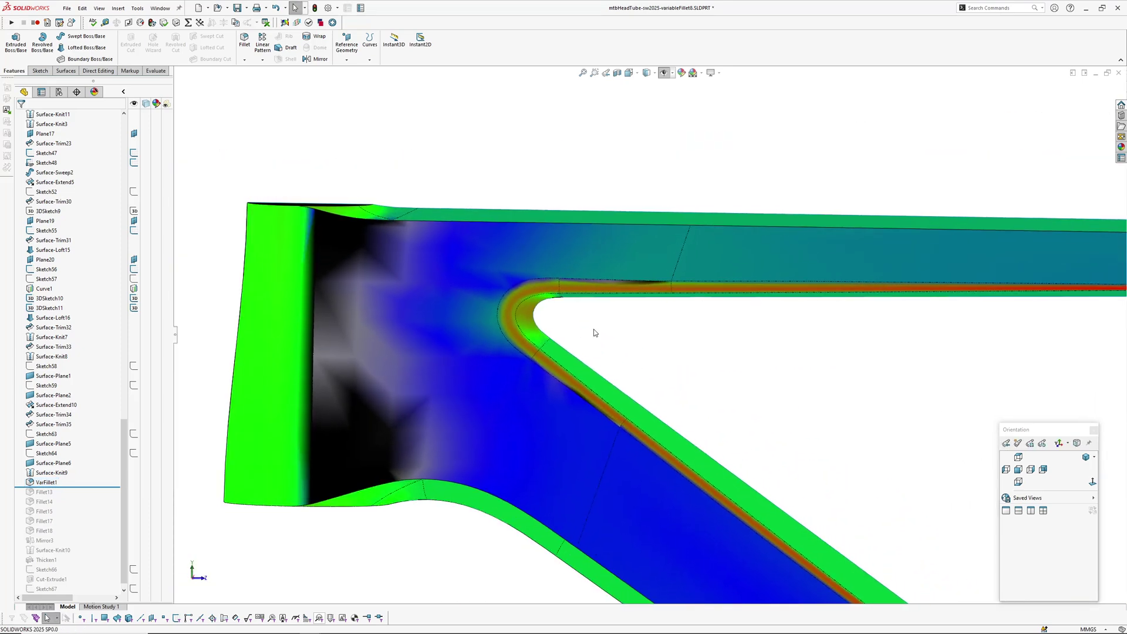
key("c")
scroll(618, 267, "down", 3)
key("z")
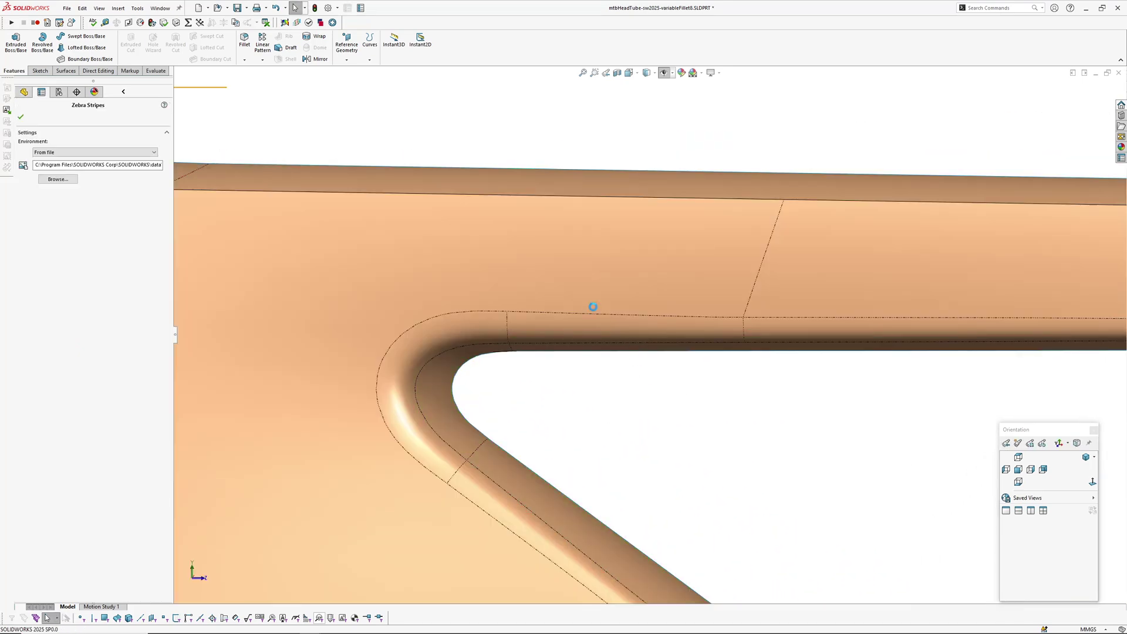
right_click(626, 354)
mouse_move(627, 355)
middle_mouse_down()
mouse_move(608, 329)
mouse_move(654, 267)
mouse_move(452, 396)
mouse_move(442, 427)
mouse_move(458, 375)
middle_mouse_up()
scroll(514, 352, "down", 3)
key("z")
- Reopen the variable fillet at the tube junction for editing and change its profile to Straight transition
left_click(485, 324)
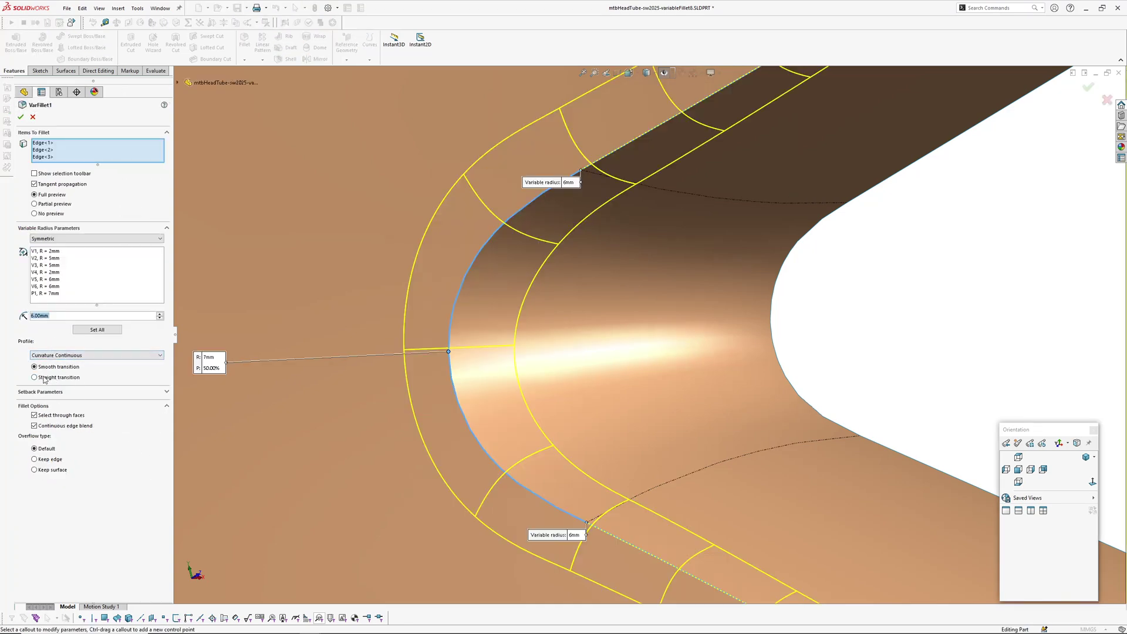
left_click(44, 378)
scroll(481, 319, "up", 5)
middle_click_drag(481, 319, 520, 354)
scroll(521, 354, "down", 1)
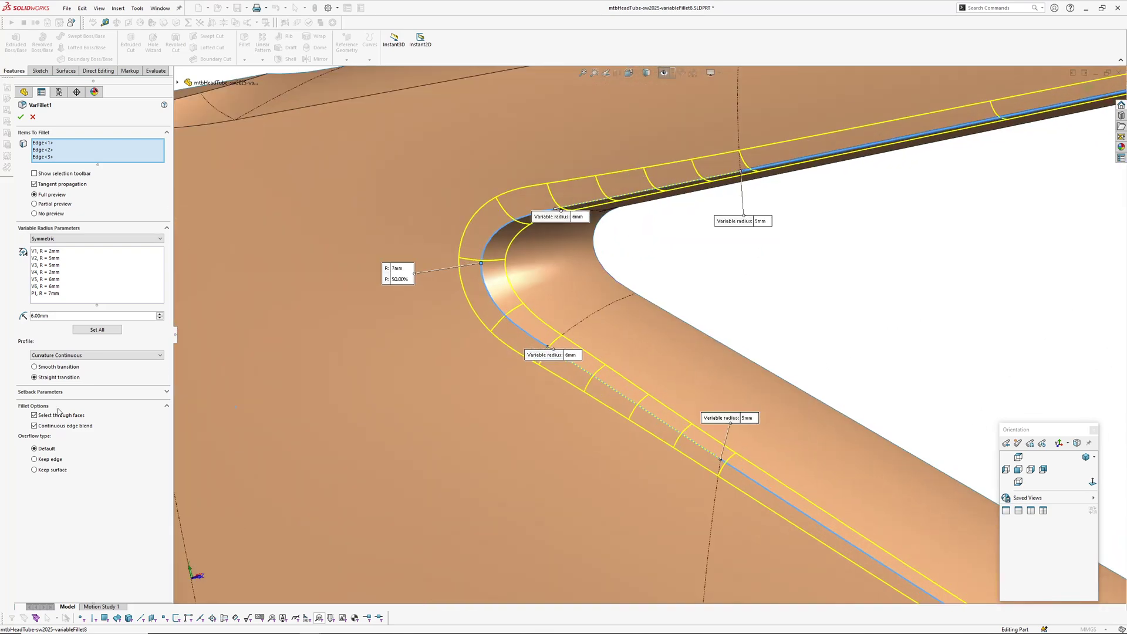
- Toggle Continuous edge blend off and on repeatedly to compare the straight-transition fillet preview around the tight curve
left_click(42, 427)
left_click(42, 429)
left_click(42, 429)
left_click(42, 428)
left_click(42, 428)
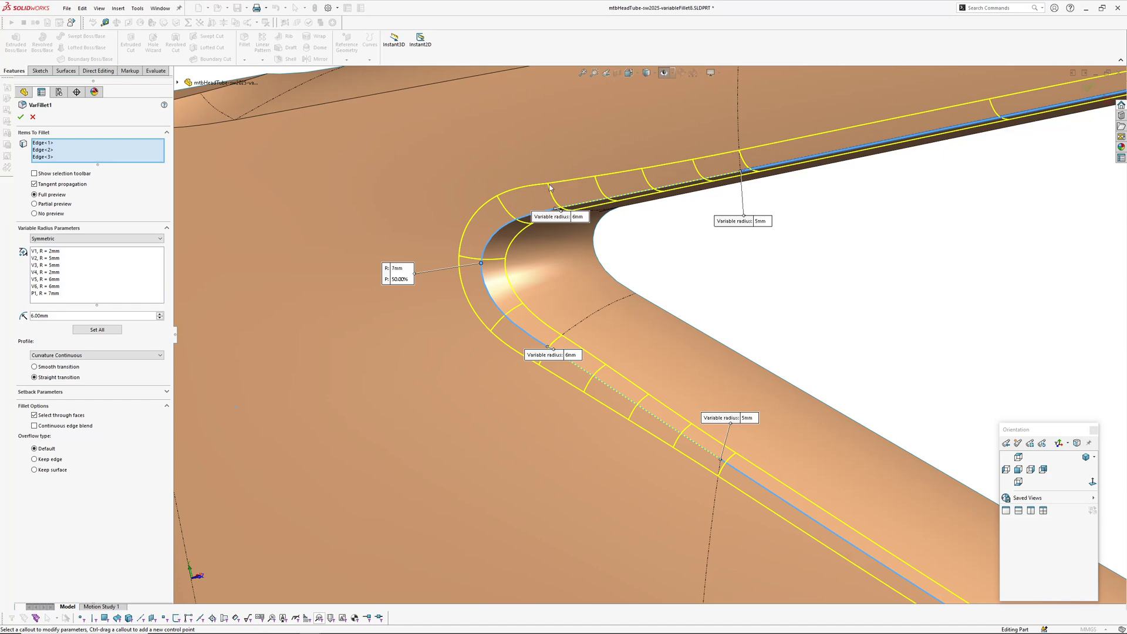
middle_click_drag(559, 184, 479, 323)
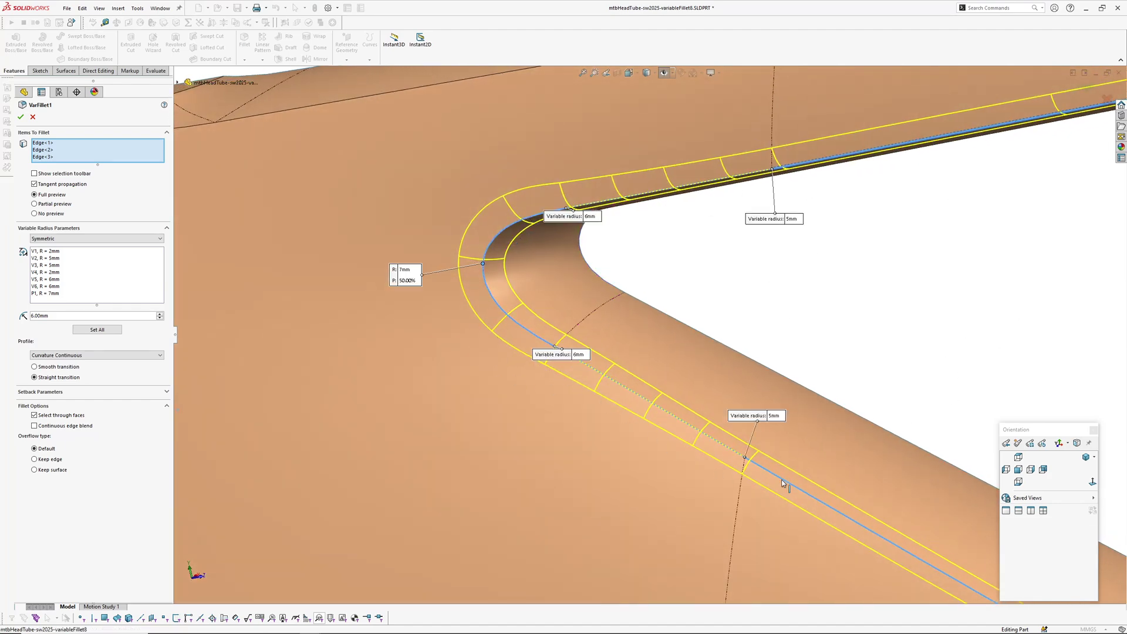
- Compare the smooth and straight transitions, re-enable Continuous edge blend and set the profile back to Smooth transition
left_click(42, 370)
left_click(40, 378)
left_click(39, 427)
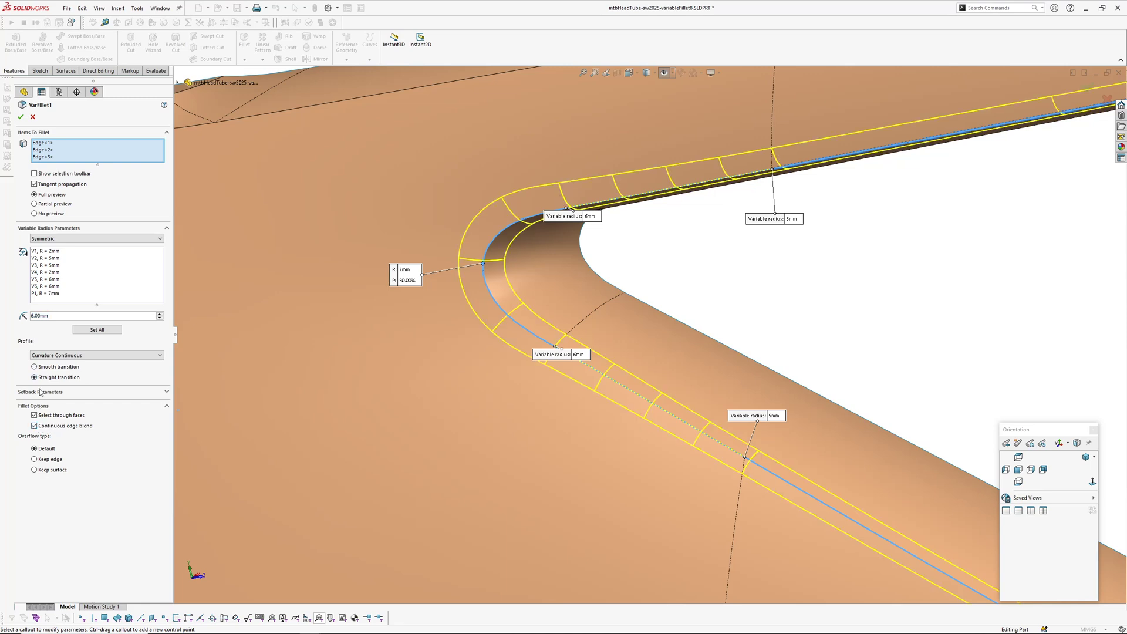
left_click(40, 369)
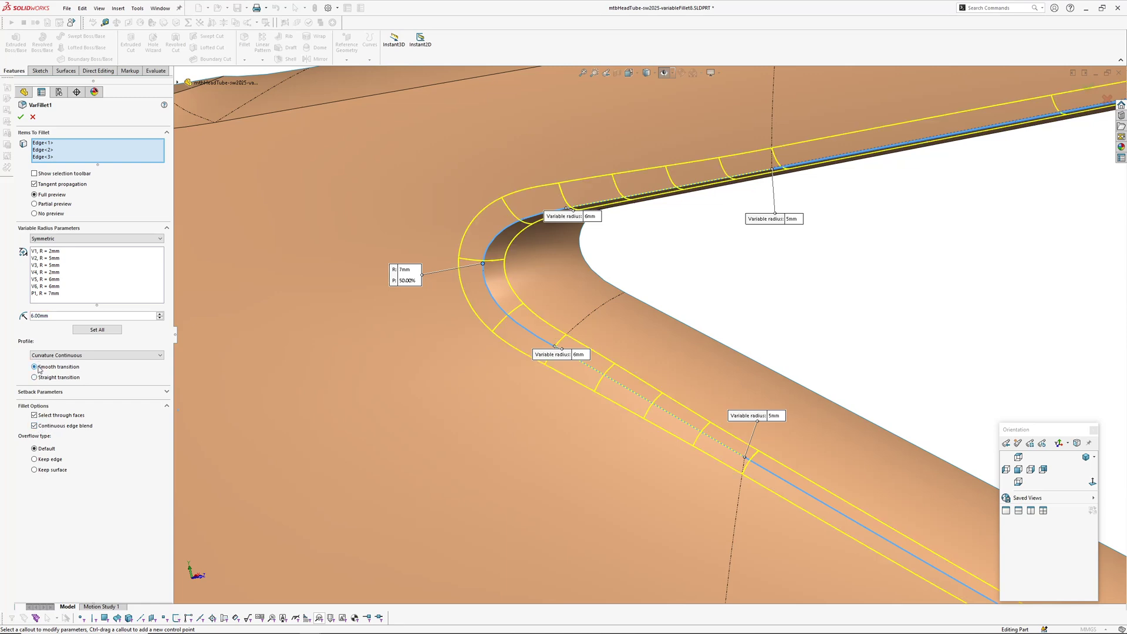
- Set the radius at both ends of the tightly curved edge to 10 mm and at its 50% control point to 12 mm
left_click(591, 216)
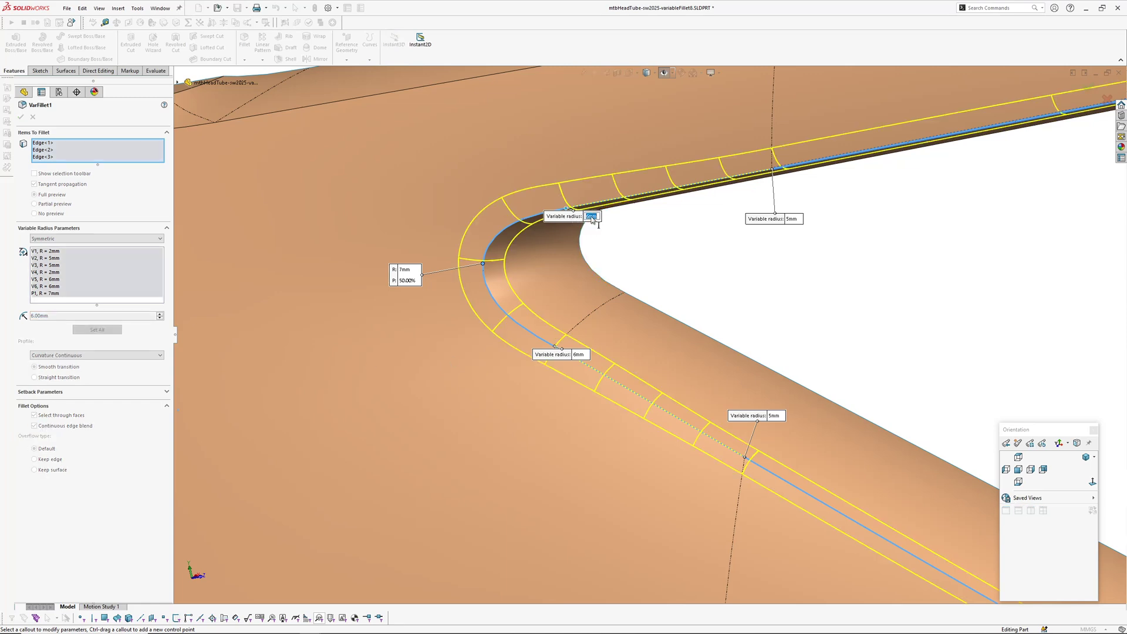
key("Return")
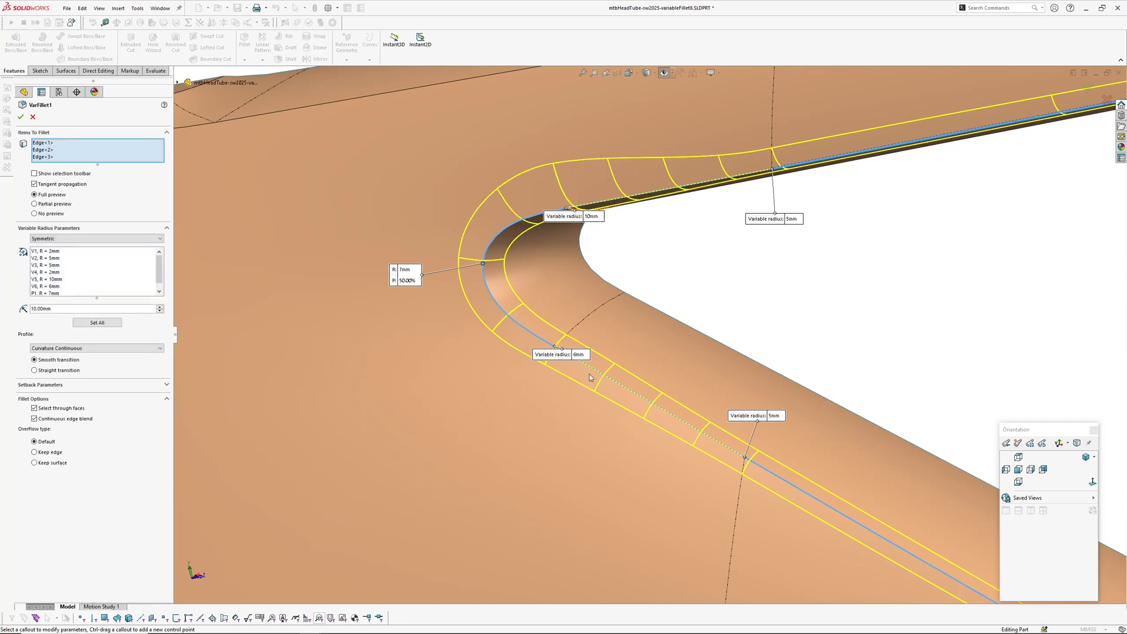
left_click(582, 355)
type("10")
key("Return")
left_click(406, 270)
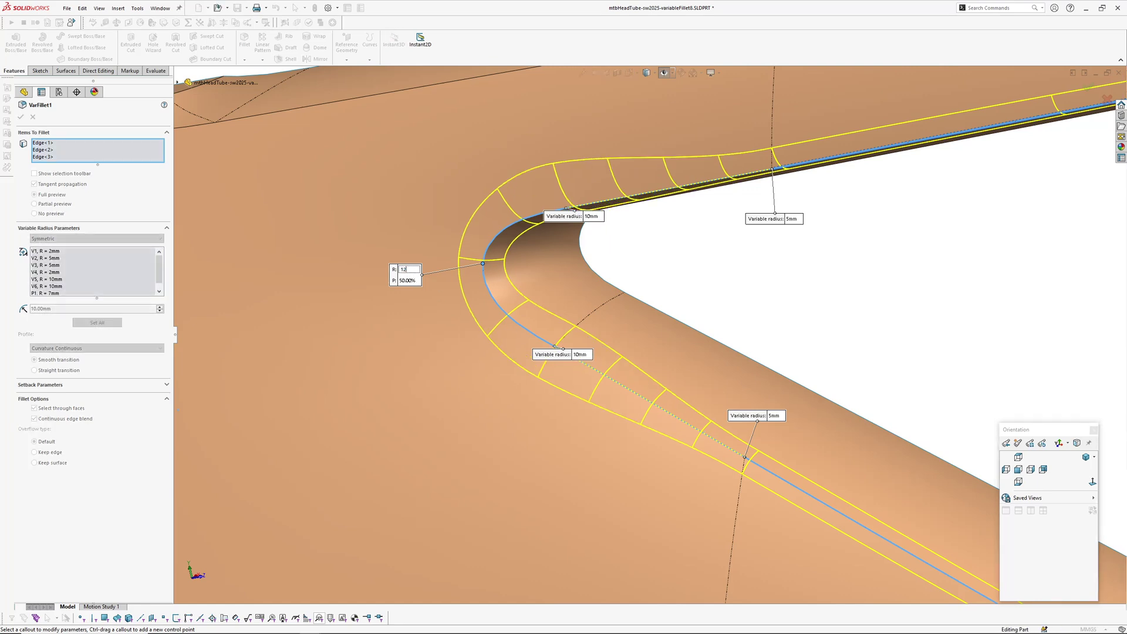
type("12")
key("Return")
- Set the fillet radius to 7 mm at the inner ends of the top tube and down tube edges
left_click(793, 219)
type("7")
key("Return")
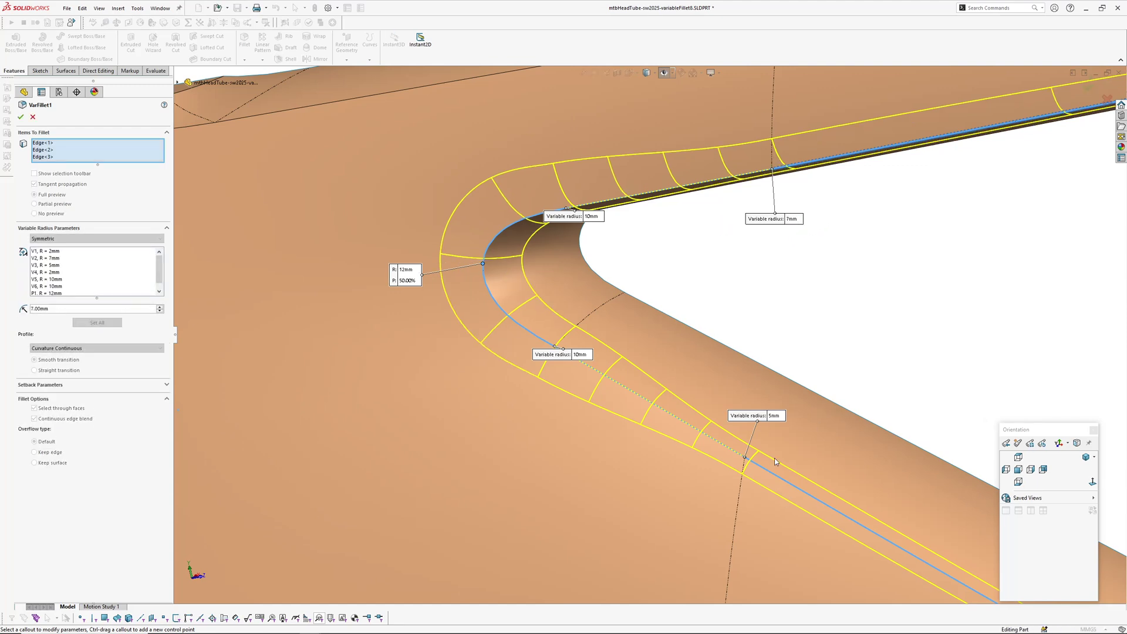
left_click(775, 416)
type("7")
key("Return")
- Set the fillet radius to 9 mm at the inner ends of the top tube and down tube edges
middle_click_drag(779, 413, 579, 196)
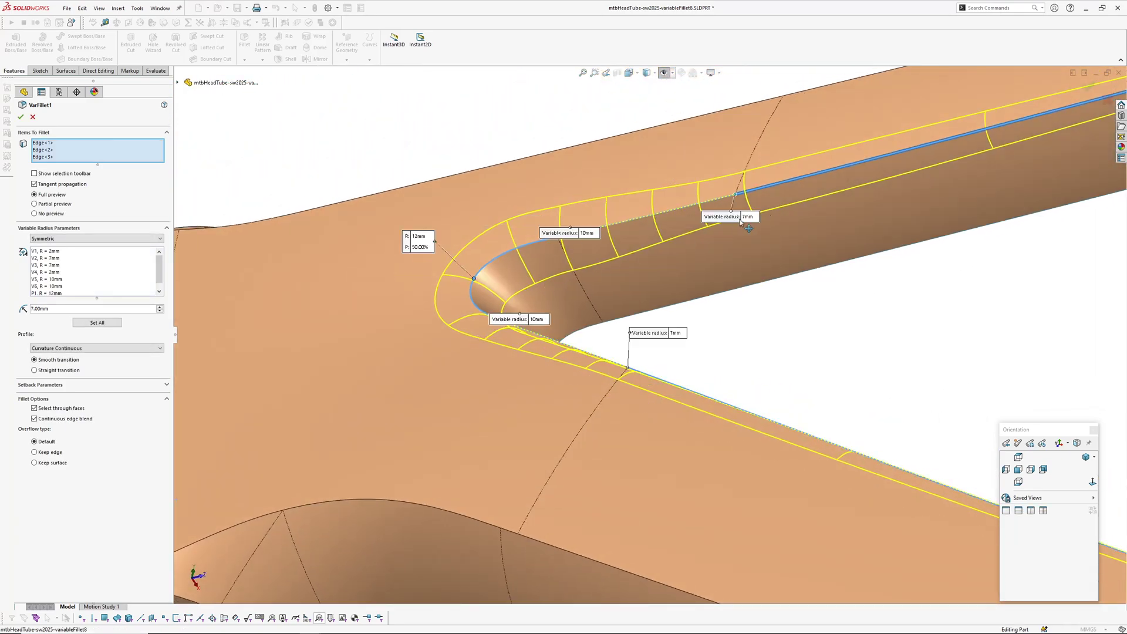
type("9")
key("Return")
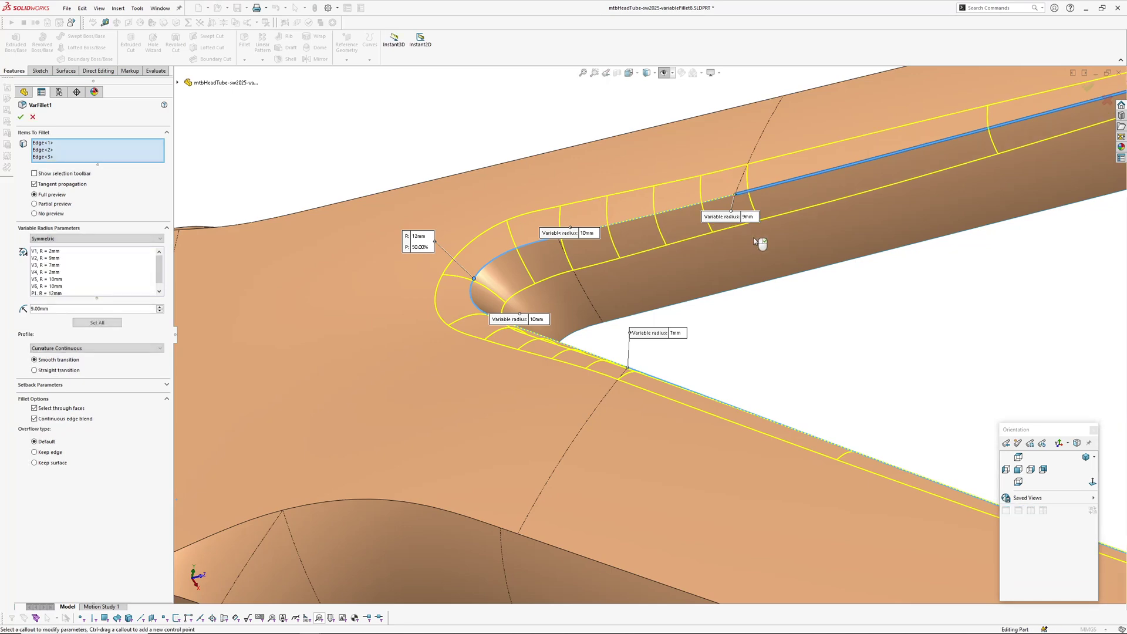
middle_click_drag(756, 245, 696, 259)
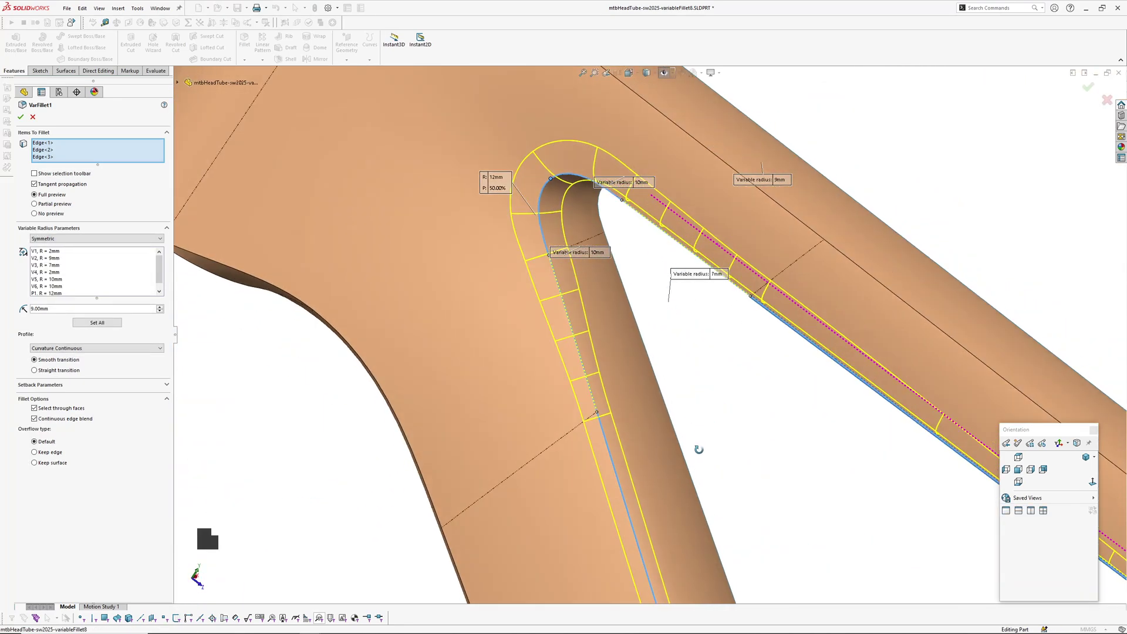
middle_click_drag(691, 453, 671, 427)
left_click(649, 395)
left_click(652, 393)
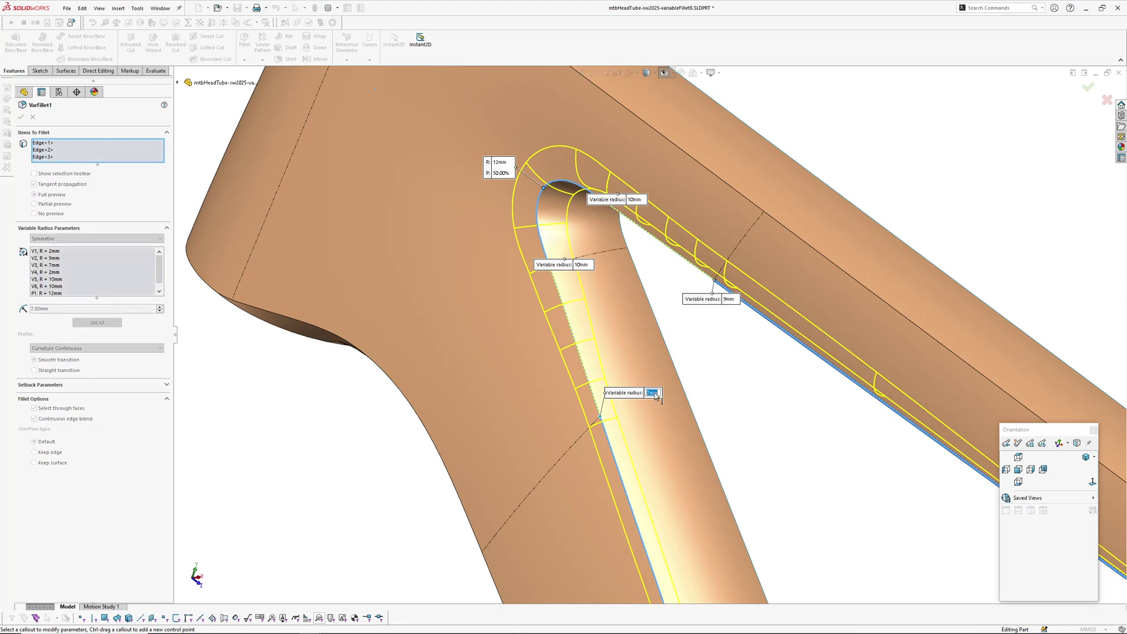
type("9")
key("Return")
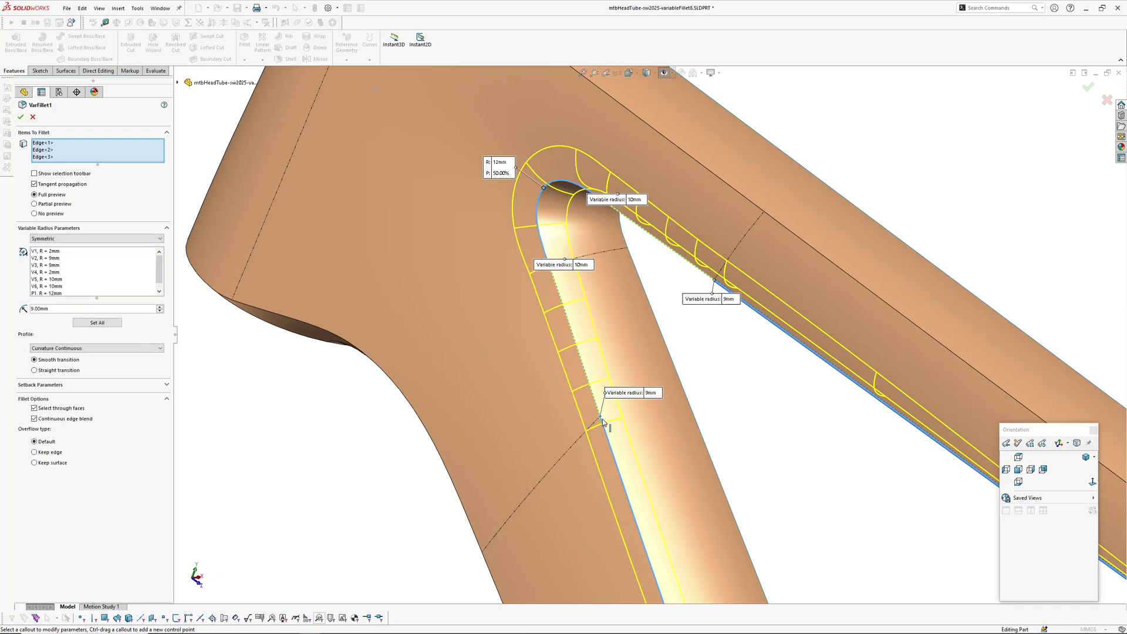
- Examine the enlarged fillet preview along the down tube and junction, moving the down tube's radius callout closer to its point
mouse_move(600, 417)
middle_mouse_down()
mouse_move(624, 410)
mouse_move(598, 418)
middle_mouse_up()
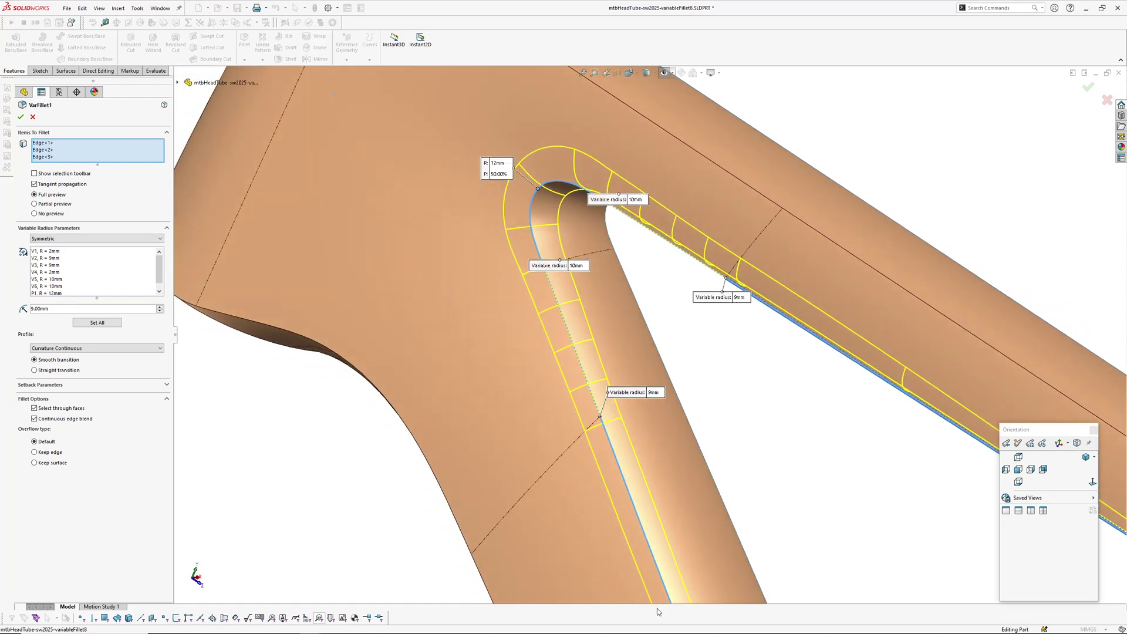
scroll(653, 595, "up", 10)
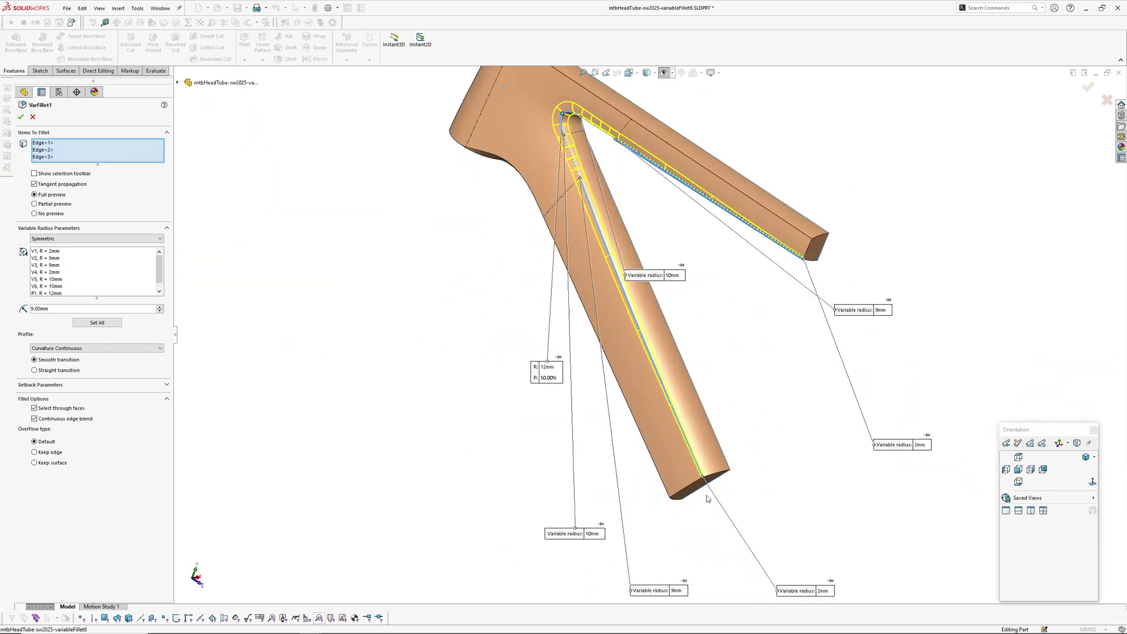
scroll(549, 132, "down", 5)
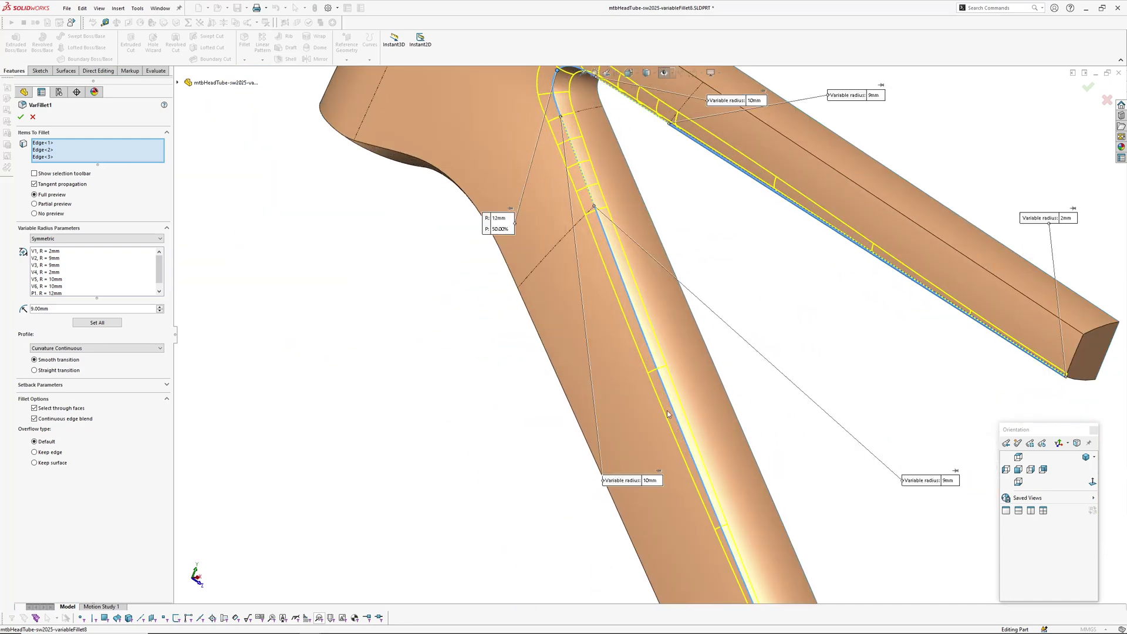
scroll(589, 205, "up", 1)
scroll(606, 182, "down", 2)
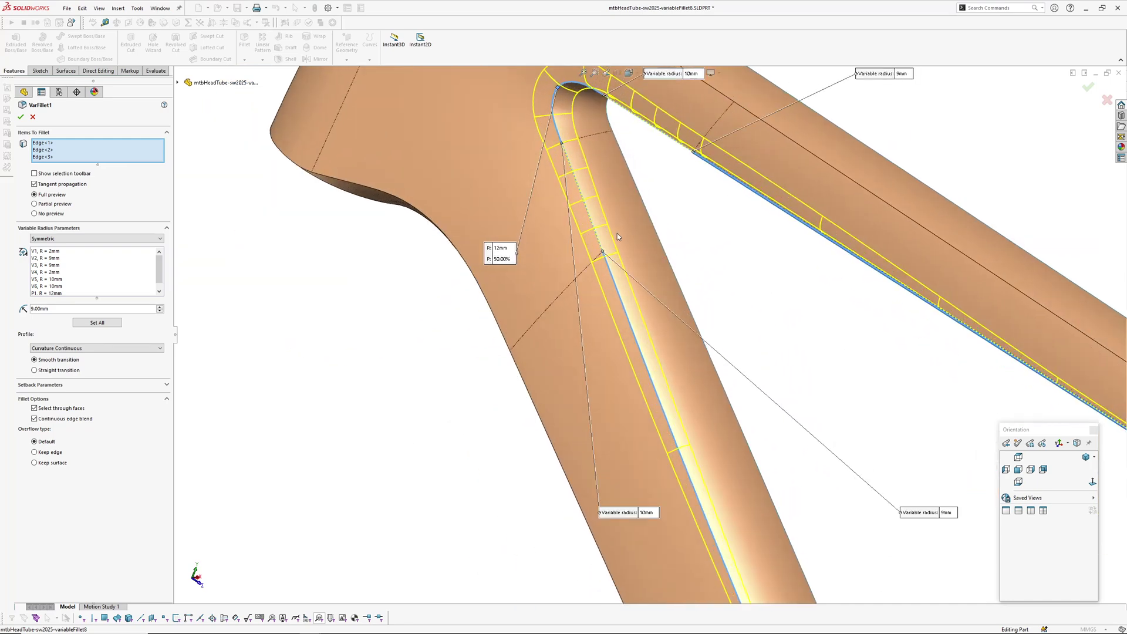
scroll(618, 234, "up", 2)
left_click_drag(889, 511, 769, 368)
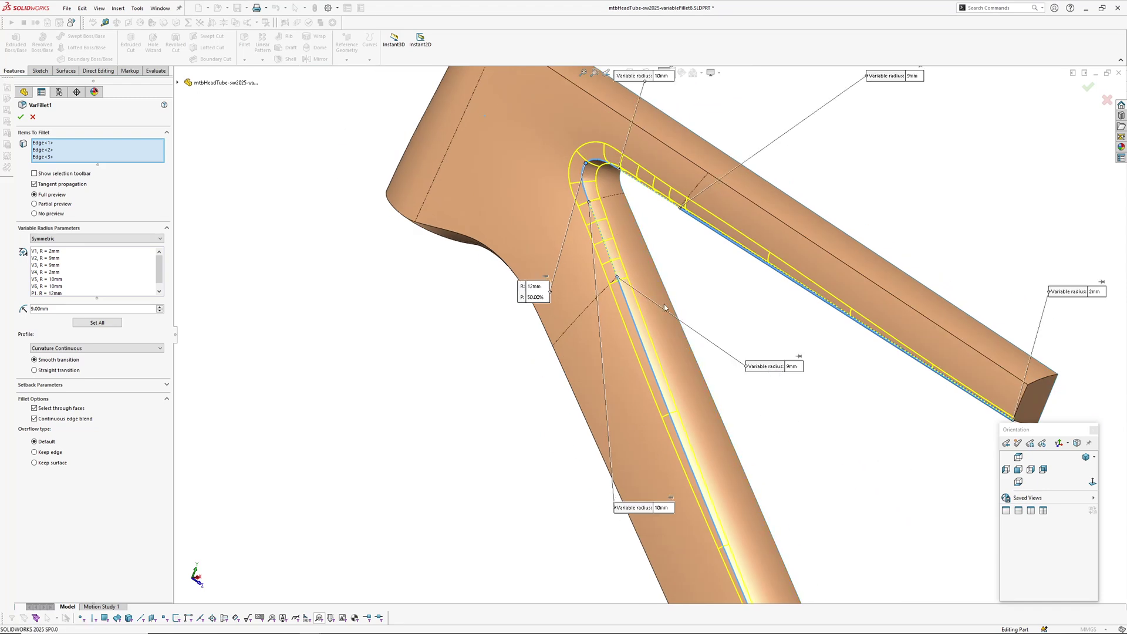
scroll(618, 228, "up", 3)
scroll(613, 247, "down", 2)
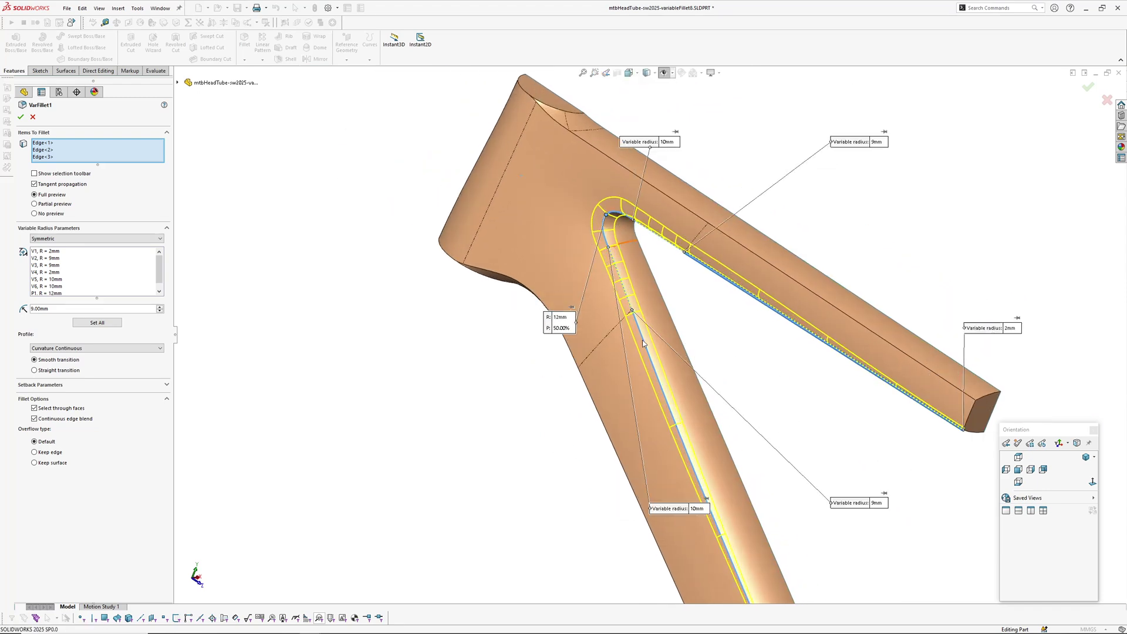
scroll(644, 355, "down", 5)
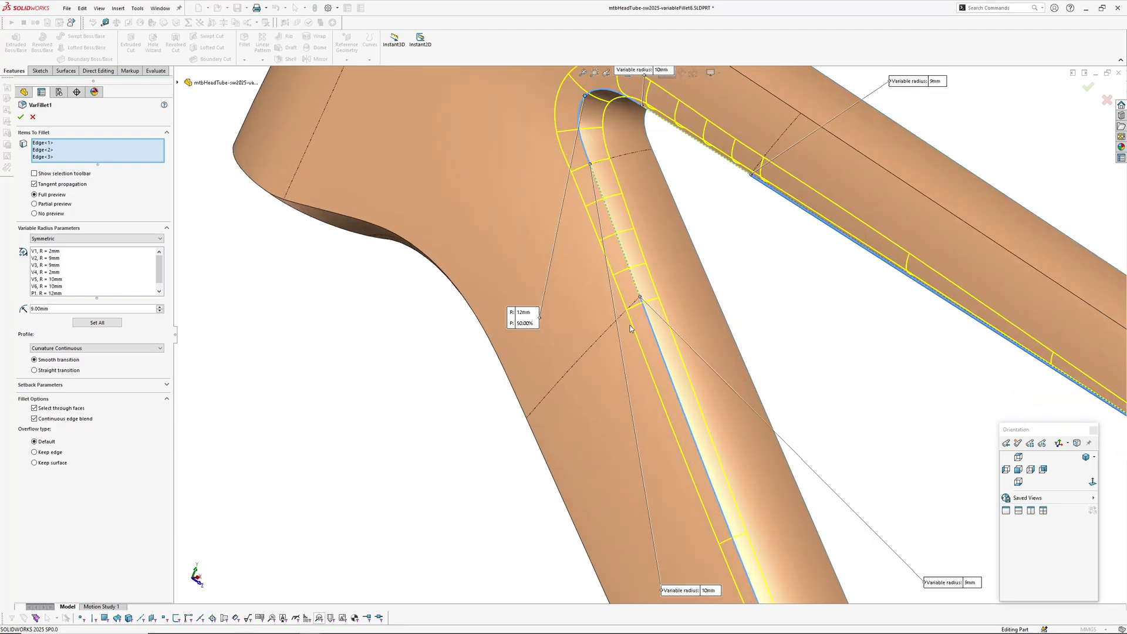
scroll(674, 234, "up", 2)
scroll(625, 227, "down", 2)
middle_click_drag(626, 227, 634, 146)
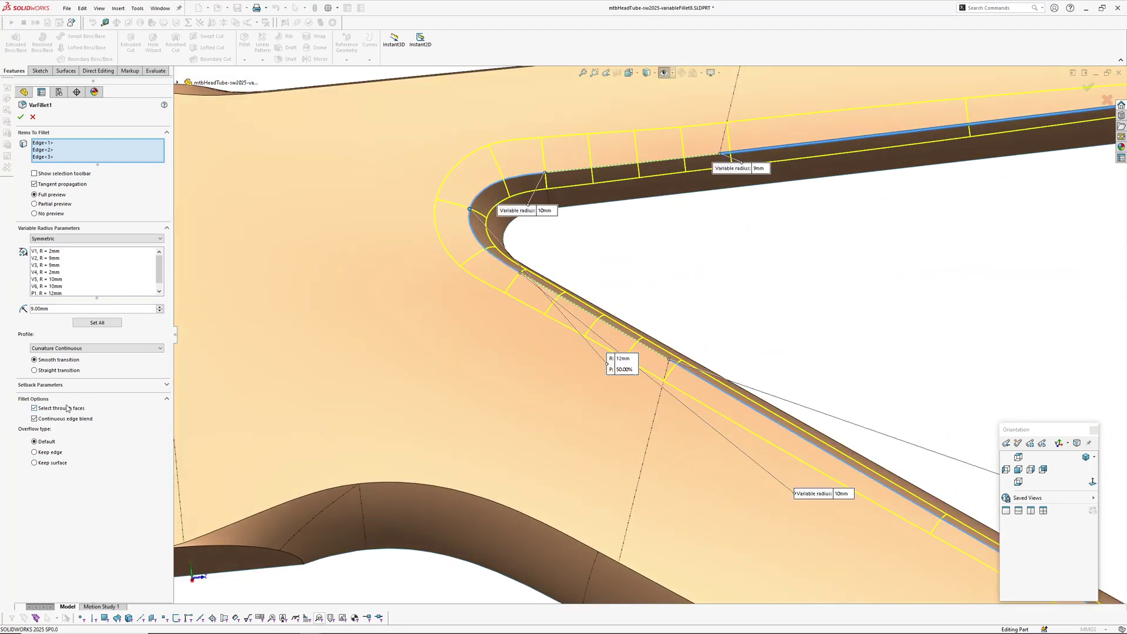
- Accept the variable fillet with its enlarged radii and view the result at the tube junction
key("Return")
scroll(670, 315, "up", 3)
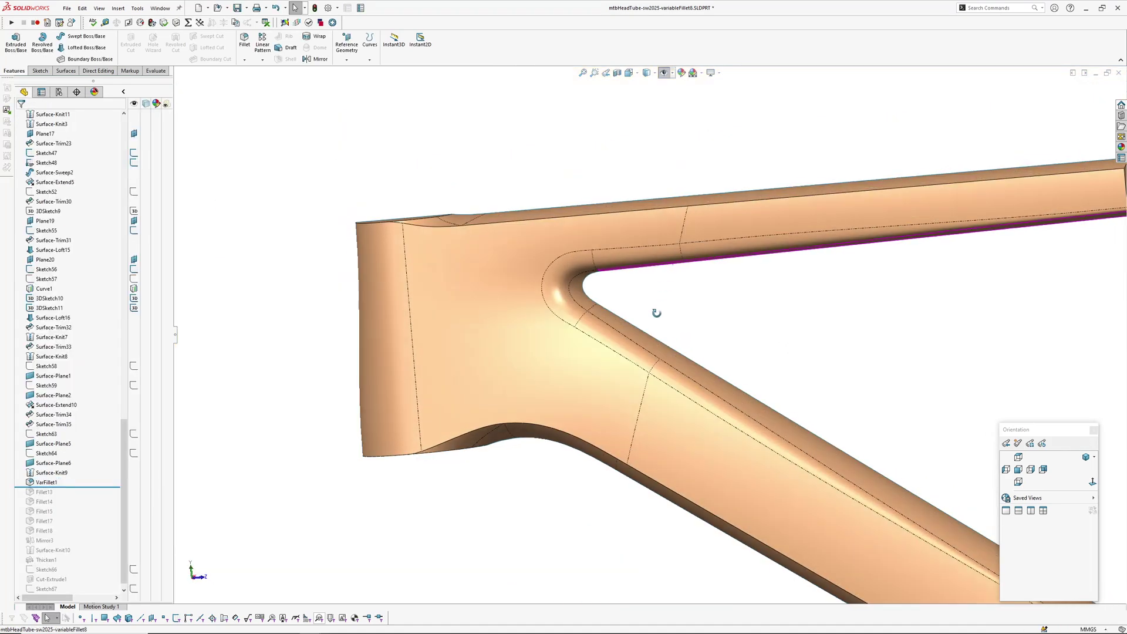
middle_click_drag(650, 314, 608, 315)
scroll(651, 301, "down", 3)
- Reopen the variable fillet, switch off Continuous edge blend and accept the change
left_click(651, 289)
left_click(752, 343)
scroll(561, 302, "down", 1)
scroll(610, 310, "up", 1)
scroll(661, 317, "down", 3)
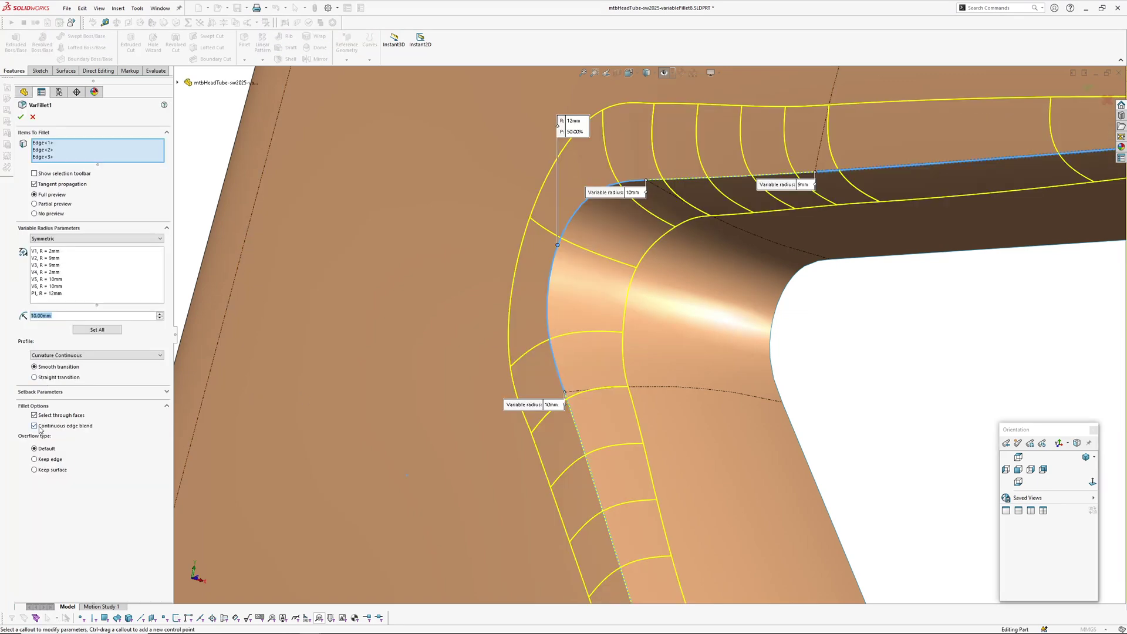
left_click(39, 428)
scroll(594, 312, "up", 5)
scroll(668, 329, "down", 1)
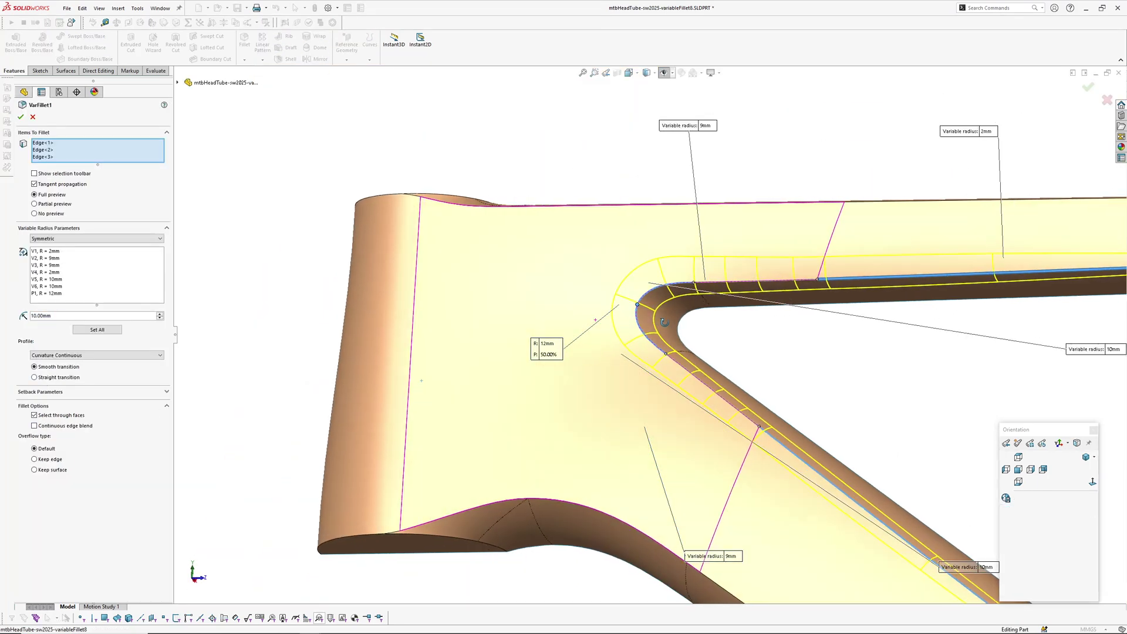
key("Return")
- Examine the surface highlights and face boundaries of the fillet built without Continuous edge blend at the tube junction
scroll(662, 318, "up", 4)
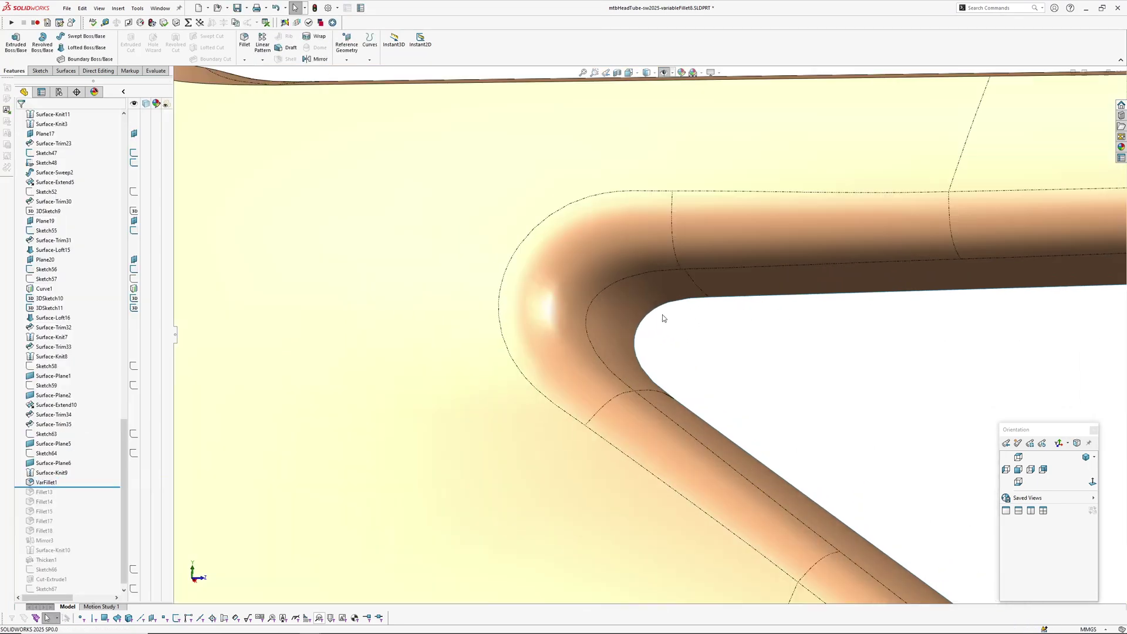
middle_click_drag(661, 319, 544, 199)
scroll(531, 315, "down", 4)
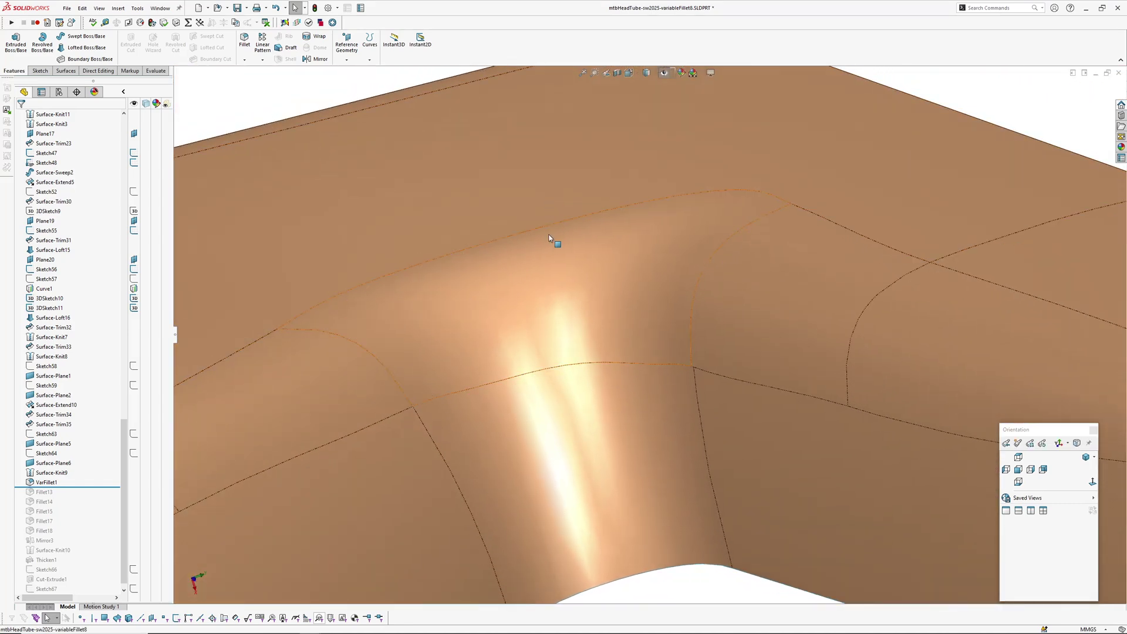
middle_click_drag(551, 237, 615, 189, "ctrl")
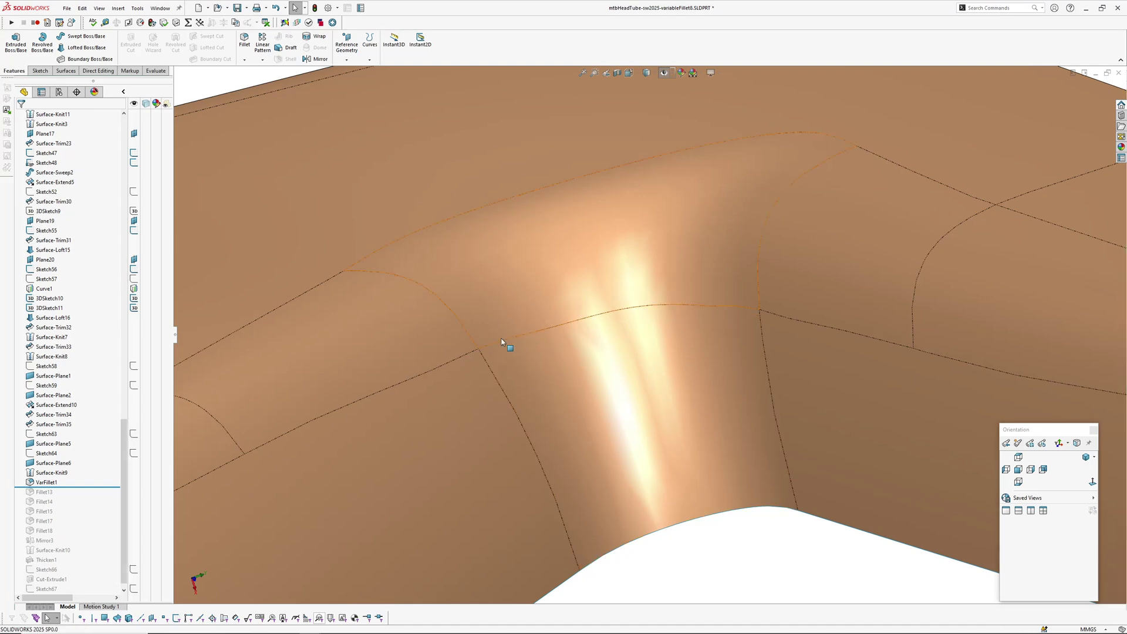
scroll(654, 304, "up", 3)
middle_click(593, 304)
middle_click_drag(593, 305, 664, 384)
scroll(664, 387, "up", 1)
middle_click_drag(763, 329, 618, 377, "ctrl")
scroll(652, 302, "up", 2)
middle_click_drag(693, 325, 601, 290, "ctrl")
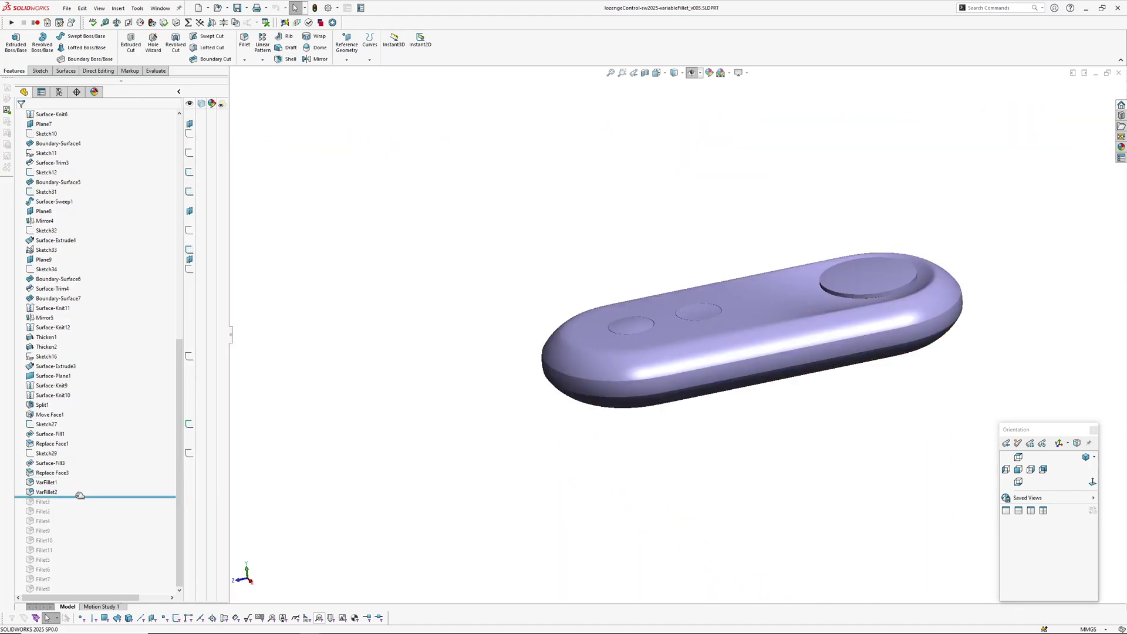
- In the lozenge control part, roll the feature history back to just before VarFillet1 and view the unfilleted body
left_click_drag(80, 496, 79, 479)
left_click(701, 320)
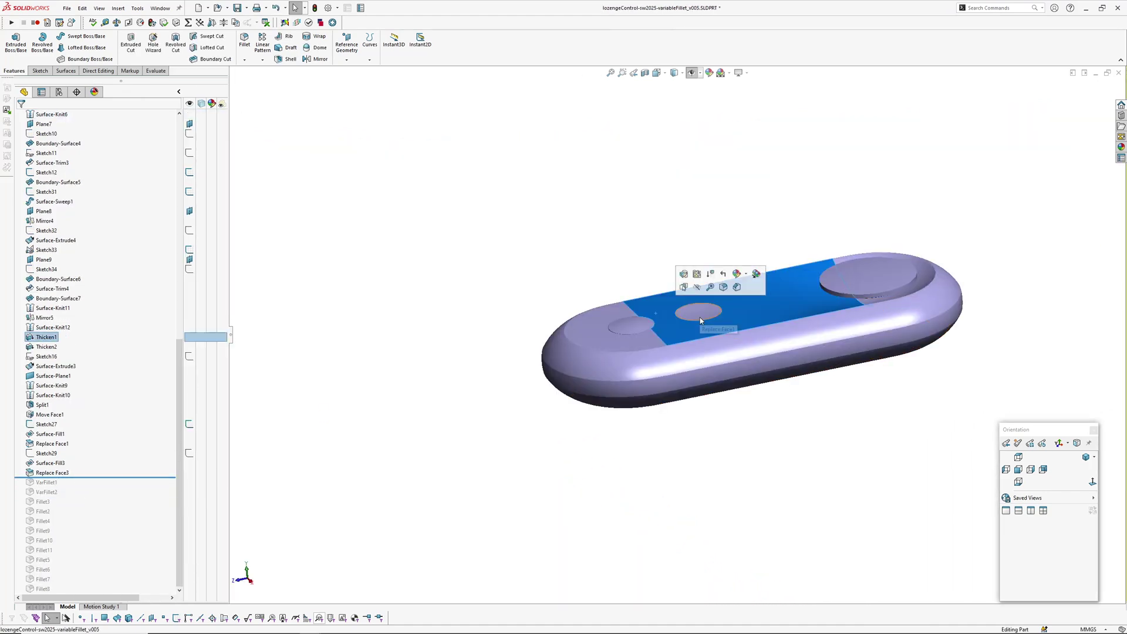
middle_click_drag(777, 325, 689, 199)
key("Escape")
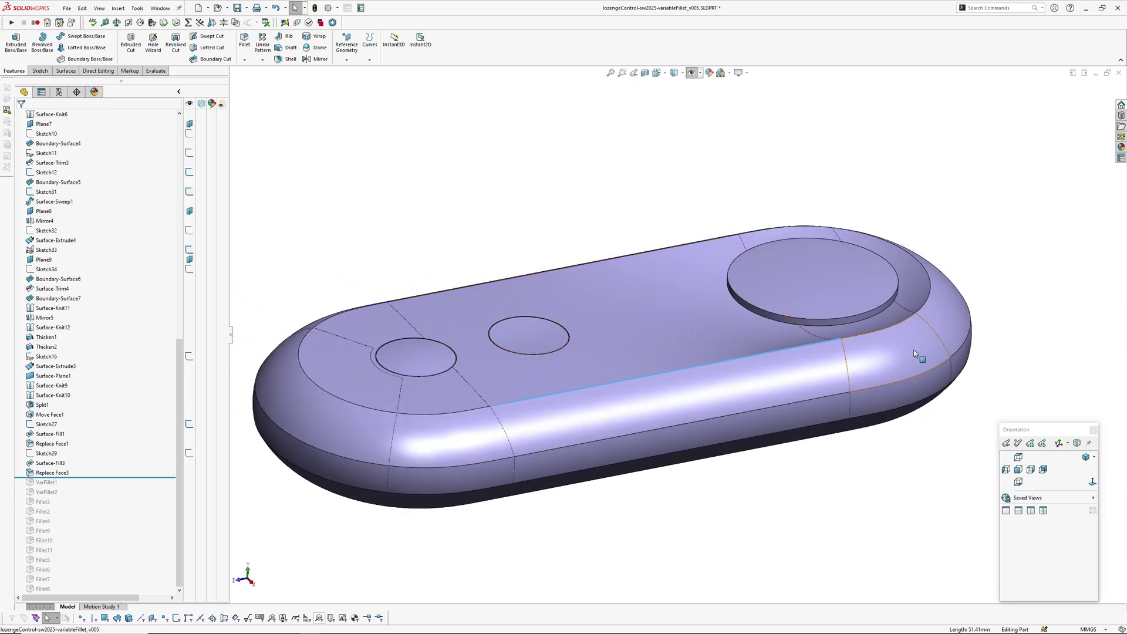
- Start a variable size fillet and select the two straight edges and two end arcs of the top rim
key("s")
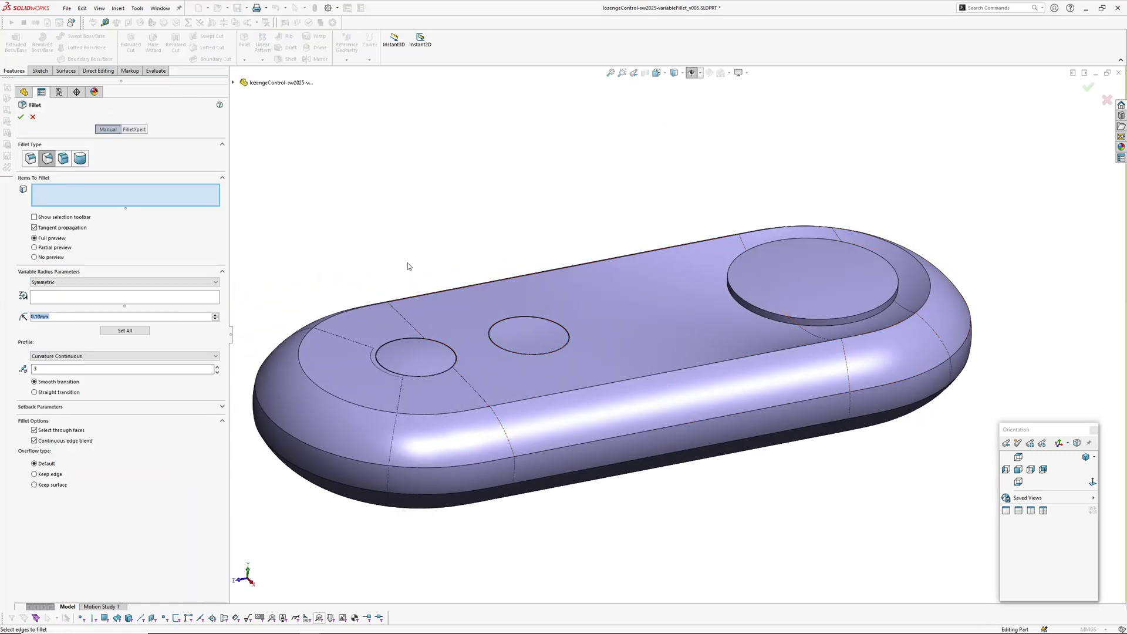
middle_click_drag(451, 293, 394, 318)
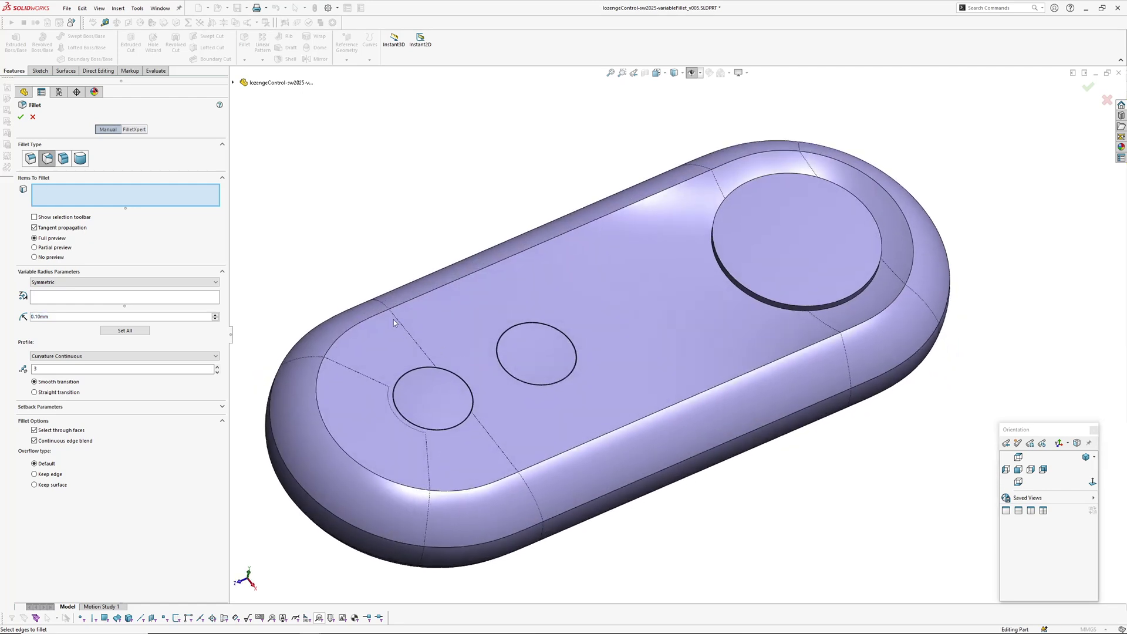
left_click(400, 305)
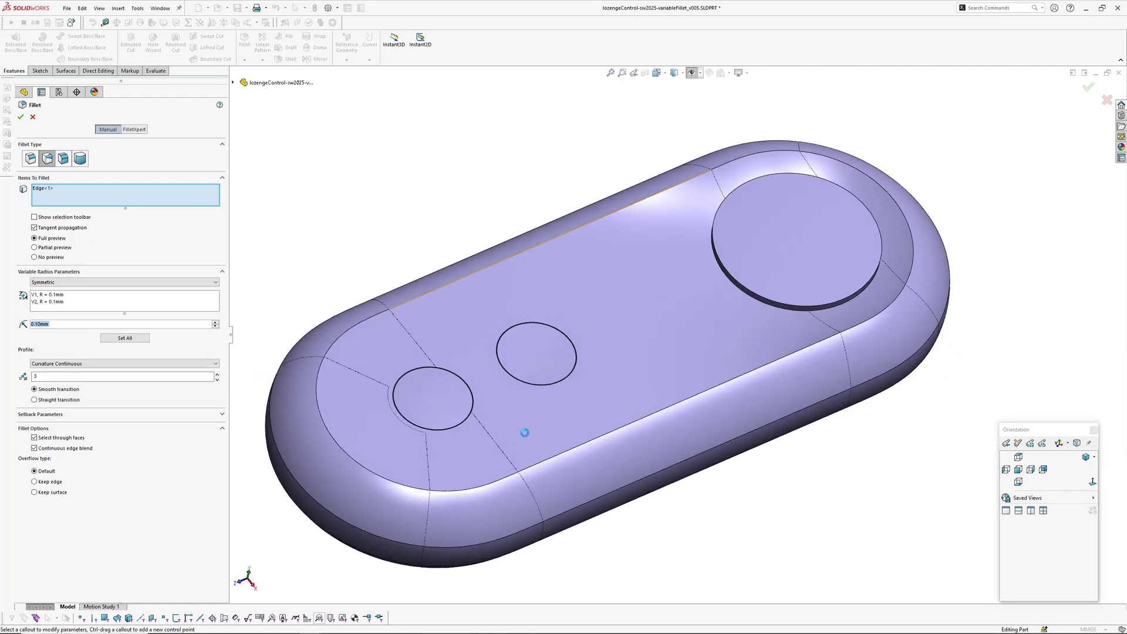
left_click(548, 461)
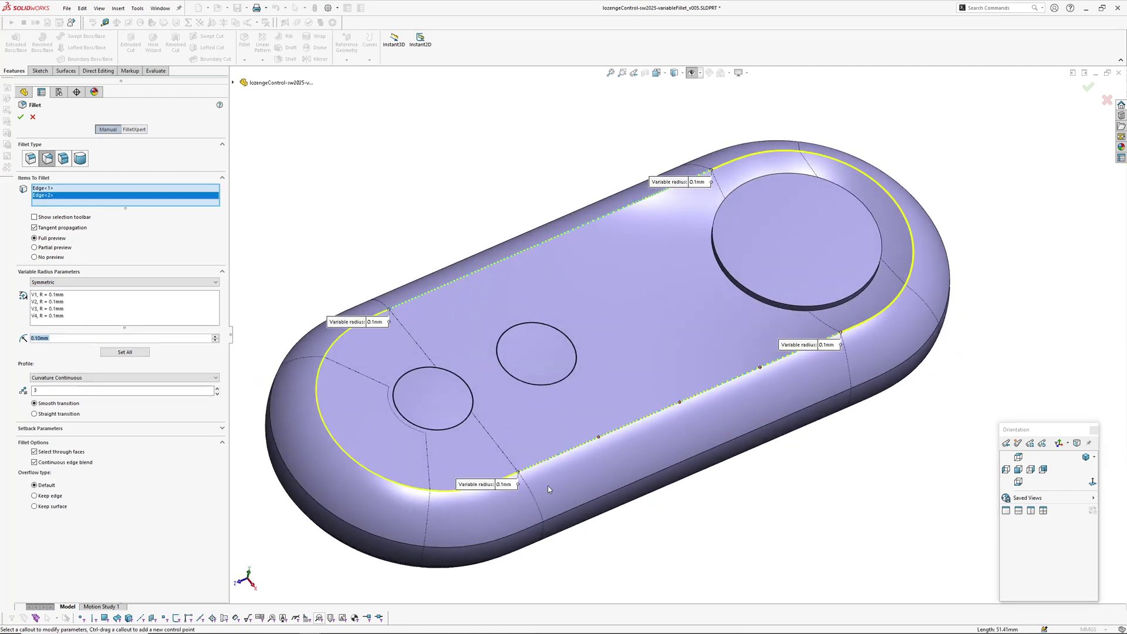
left_click(382, 482)
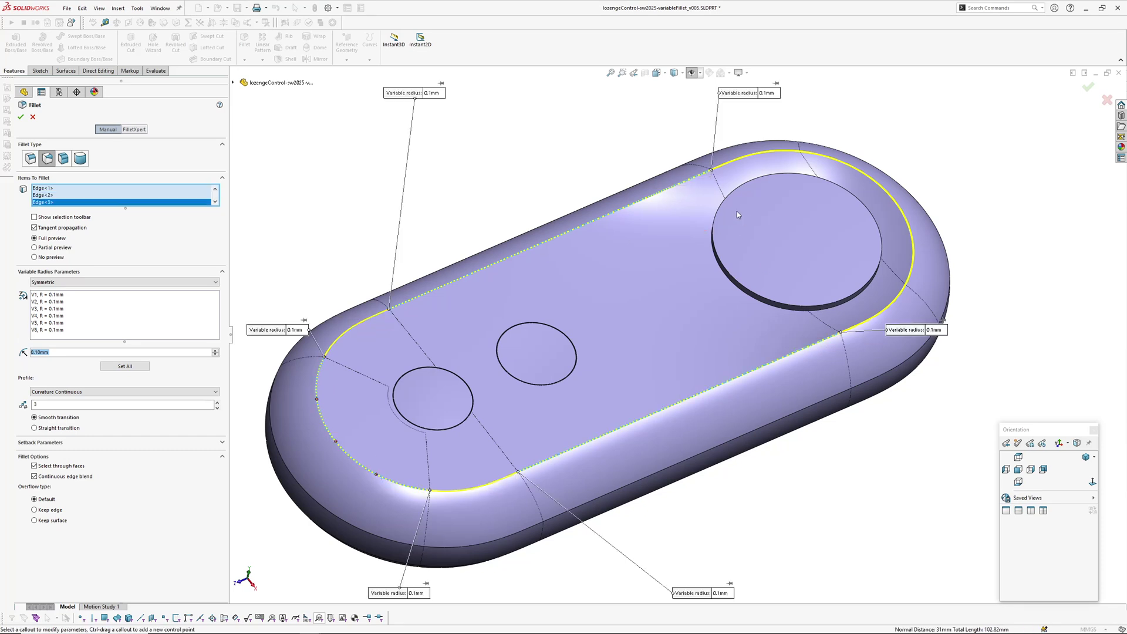
left_click(856, 172)
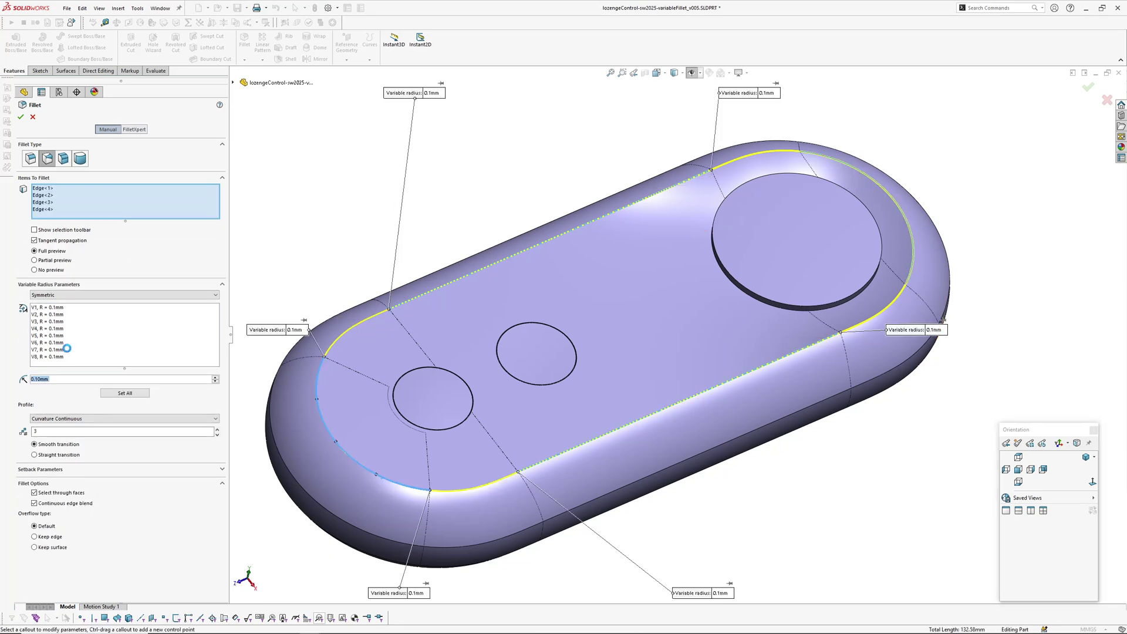
- Set all the variable fillet radii around the top rim to 2 mm
left_click_drag(77, 380, 1, 382)
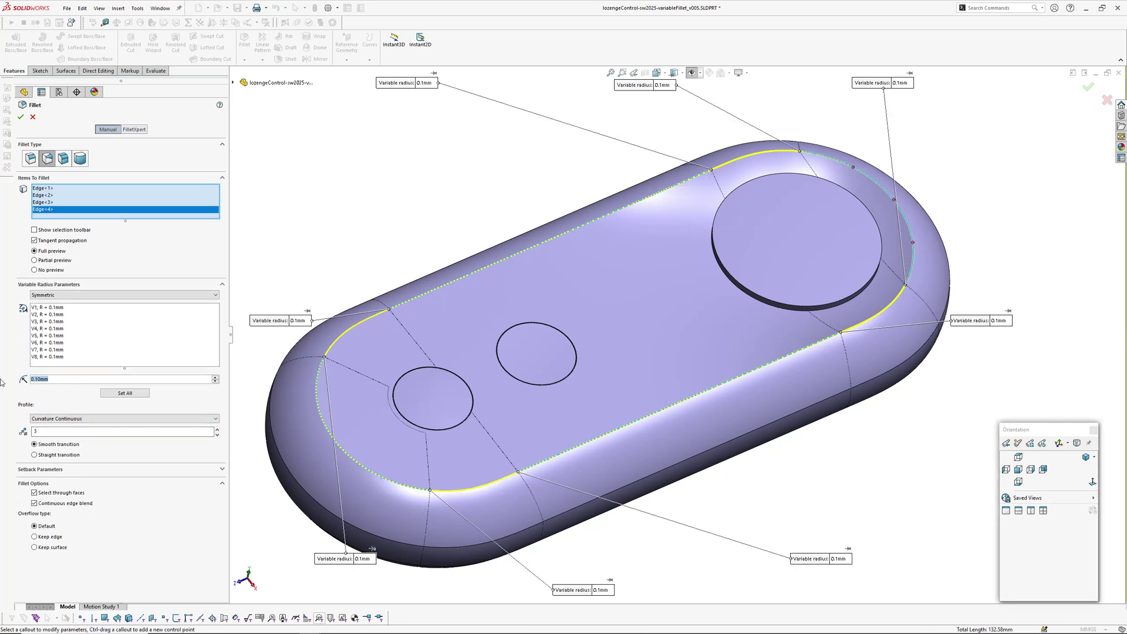
type("2")
left_click(122, 394)
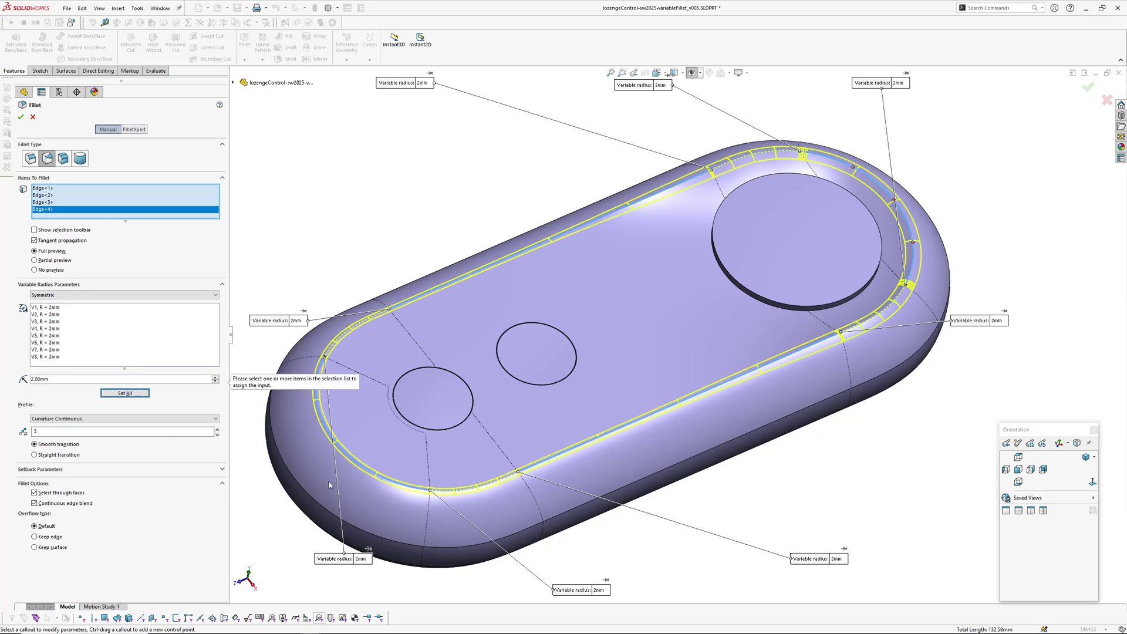
middle_click_drag(710, 280, 665, 294, "ctrl")
middle_click_drag(764, 338, 521, 327)
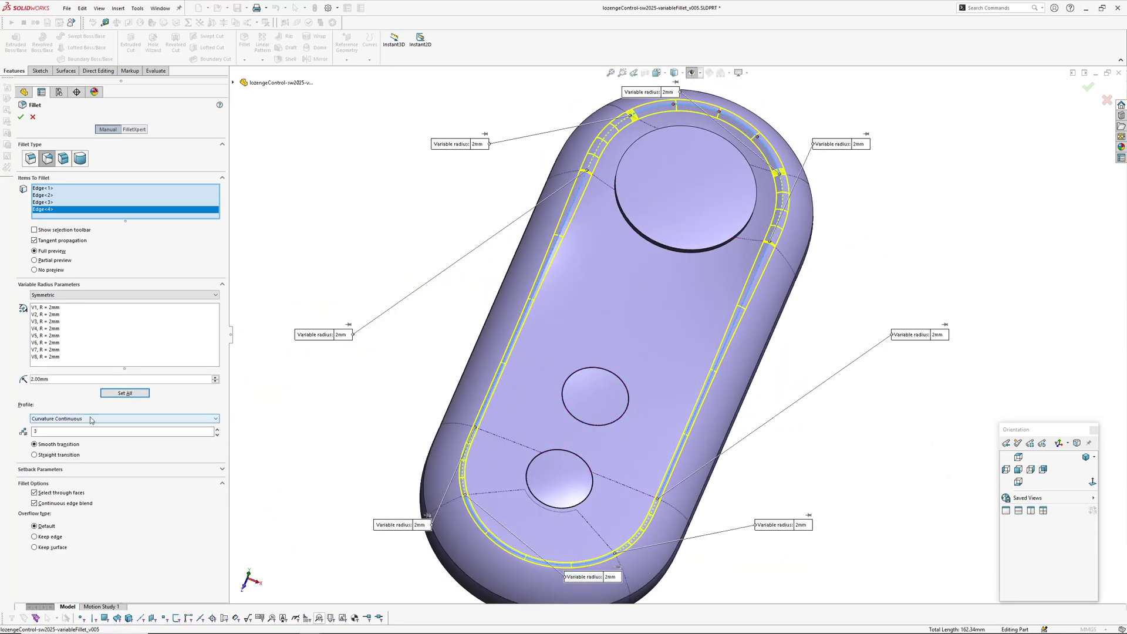
- Switch off Continuous edge blend and add the four remaining corner edges of the top rim to the fillet
left_click(62, 504)
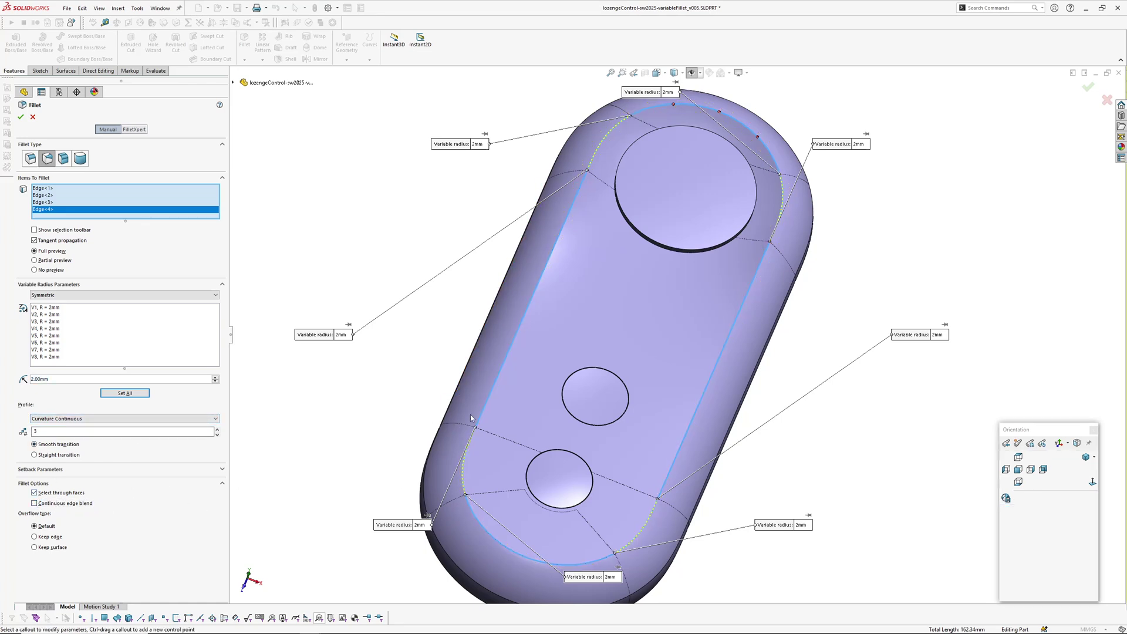
middle_click_drag(473, 415, 426, 370)
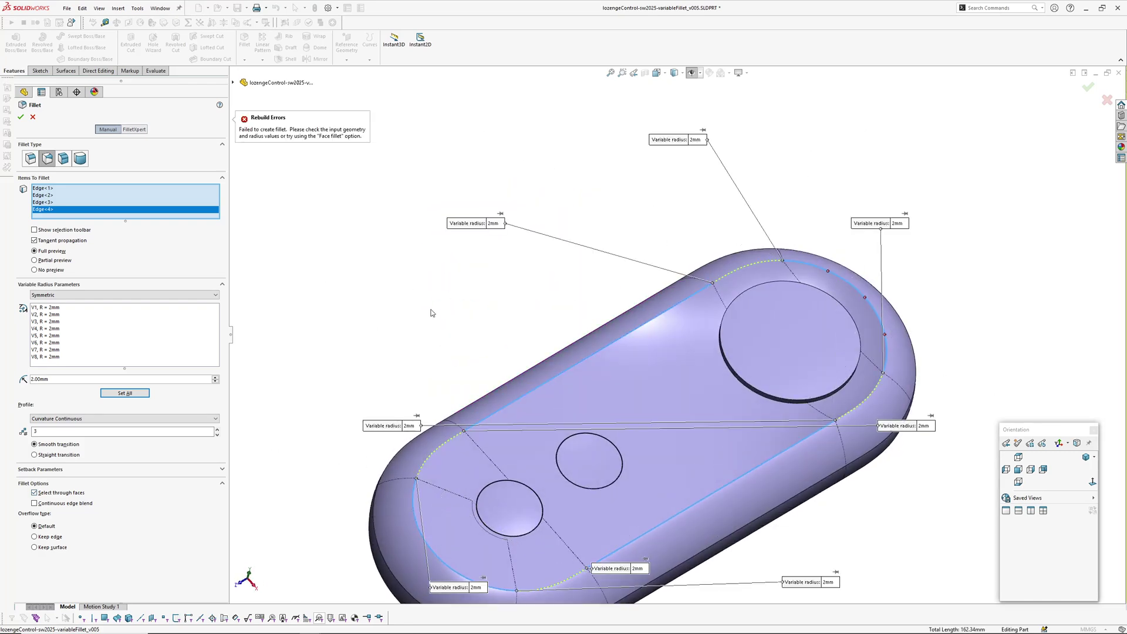
middle_click_drag(423, 287, 380, 187, "ctrl")
left_click(495, 477)
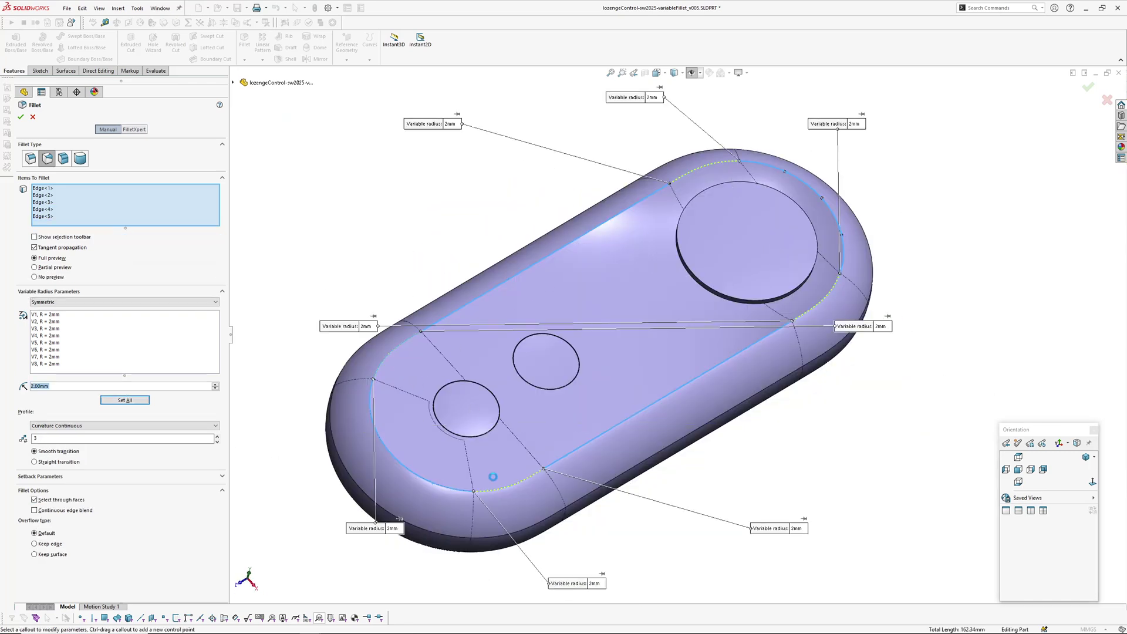
left_click(503, 489)
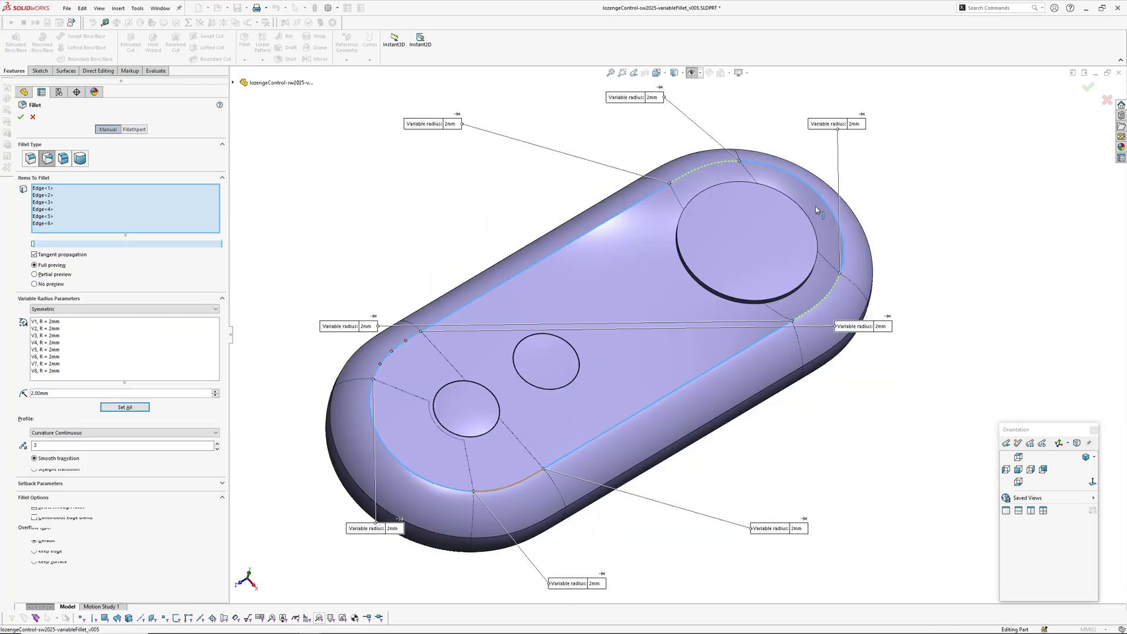
left_click(705, 164)
left_click(822, 299)
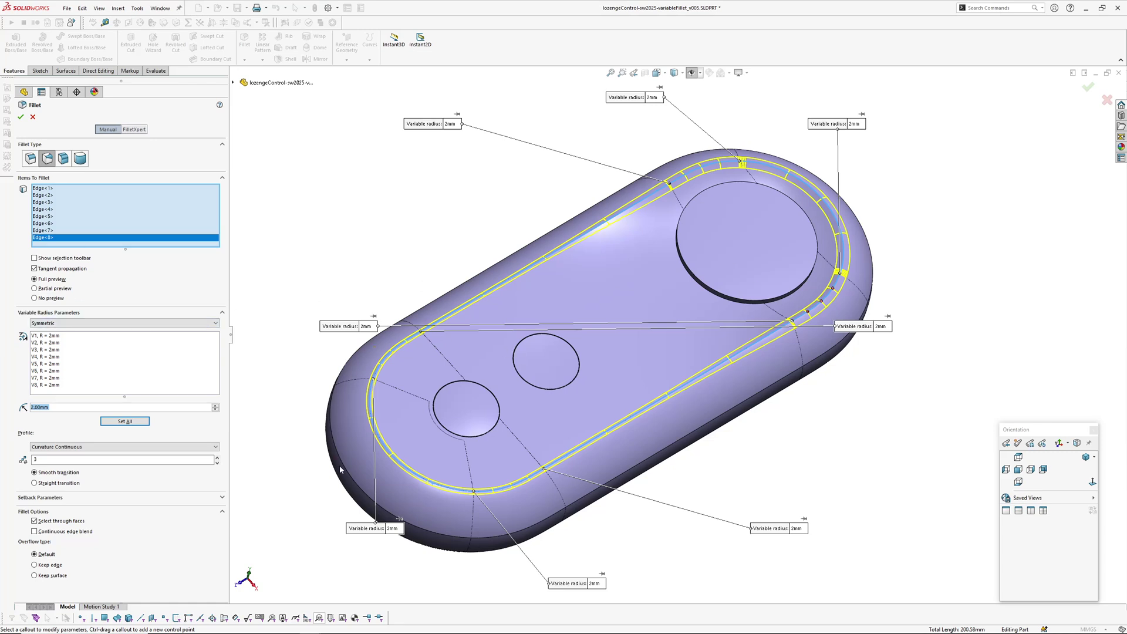
- Re-enable Continuous edge blend and set radii of 3 mm at both ends of the arc around the large disc and 2.5 mm at the far straight edge's end
left_click(54, 532)
scroll(528, 328, "up", 4)
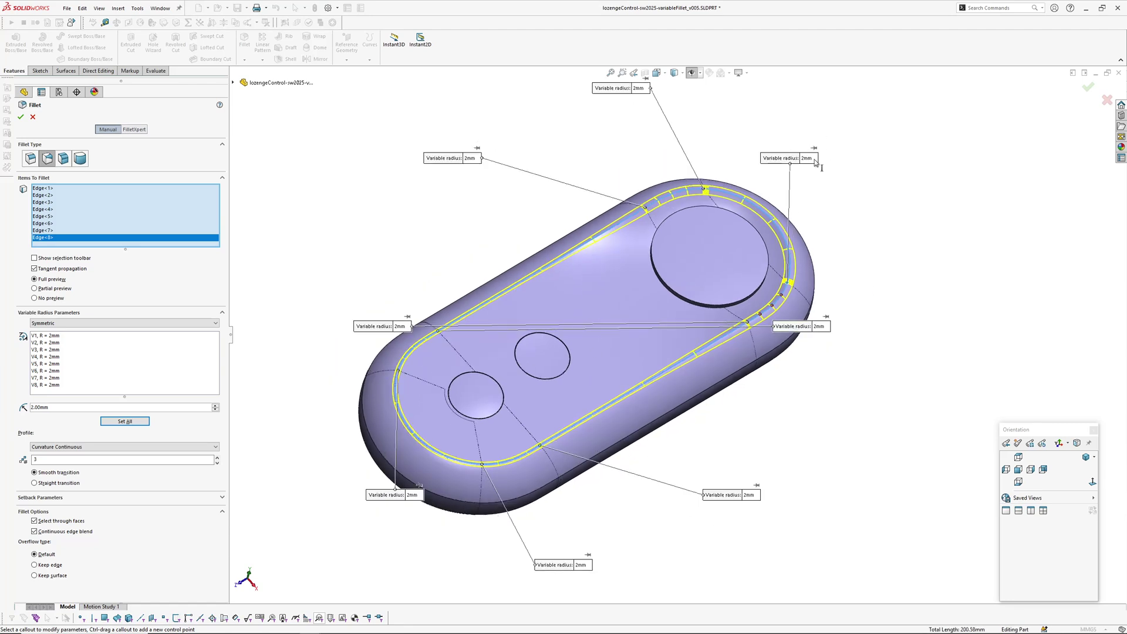
left_click(808, 158)
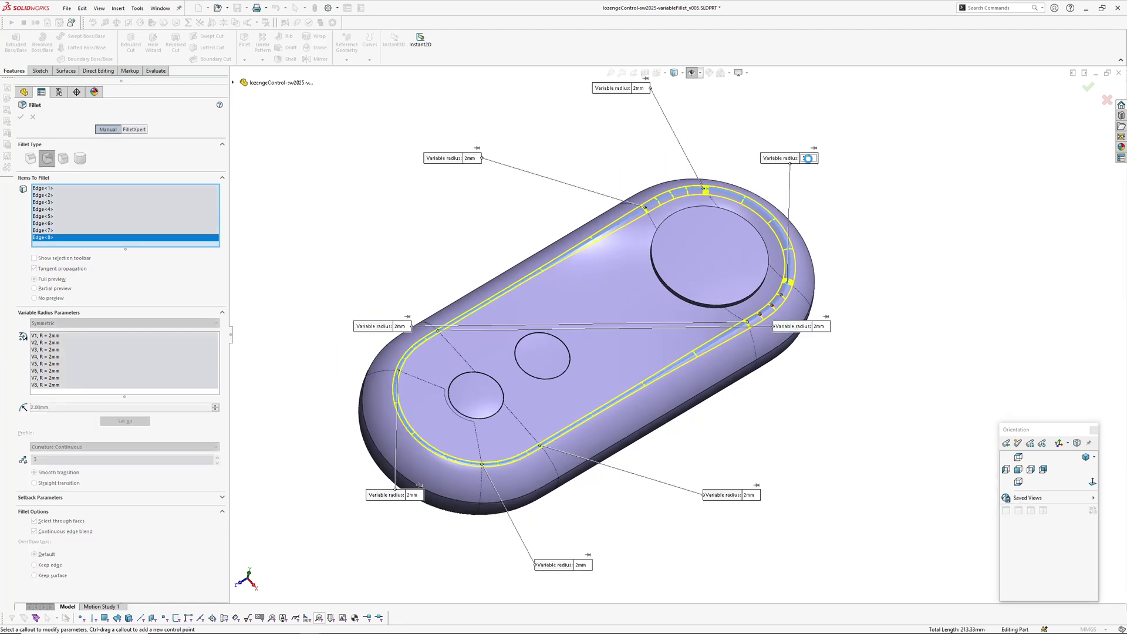
left_click(639, 88)
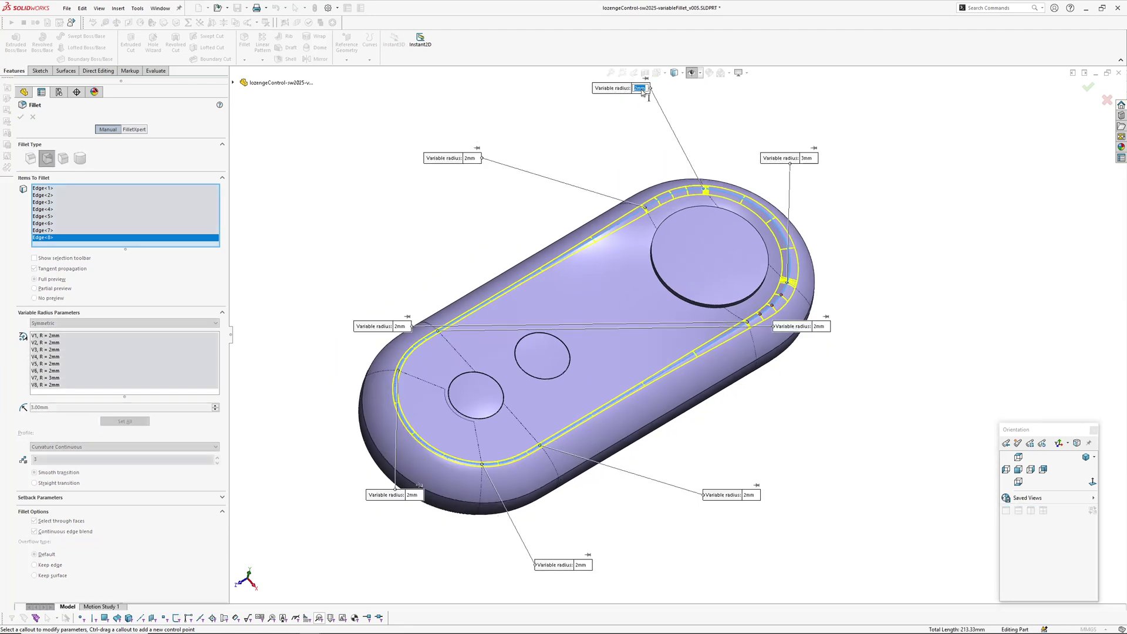
left_click(471, 158)
type("2")
type("2.5")
key("Return")
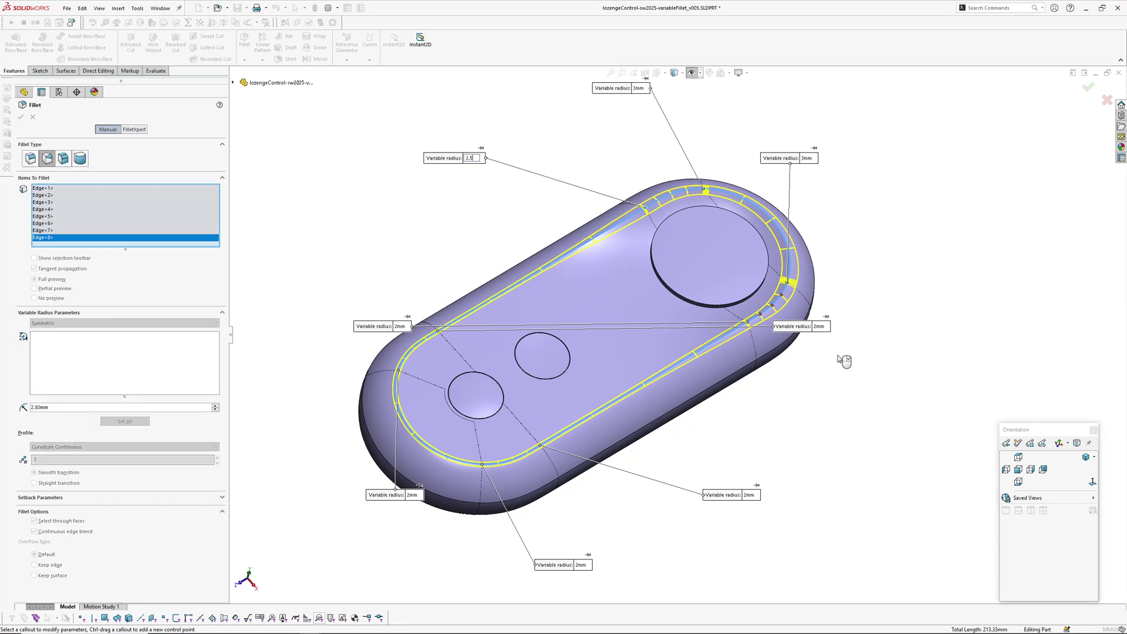
- Set the radius at the near straight edge's end beside the large disc to 2.5 mm and accept the fillet
left_click_drag(805, 326, 266, 396)
left_click_drag(387, 327, 837, 417)
left_click(849, 416)
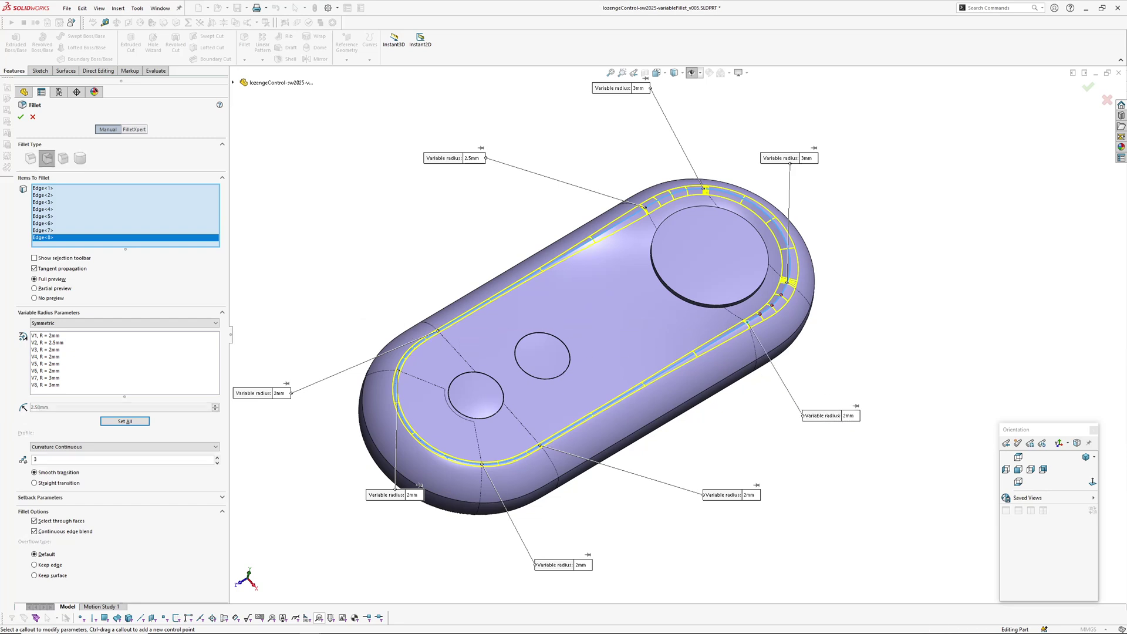
left_click(848, 416)
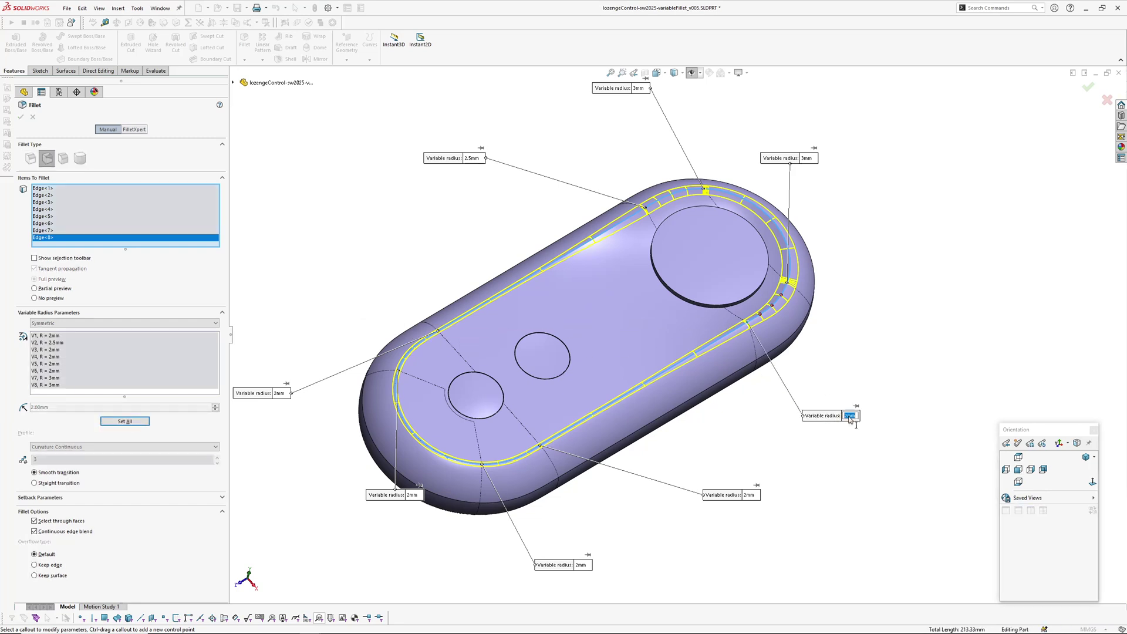
type("2.5")
key("Return")
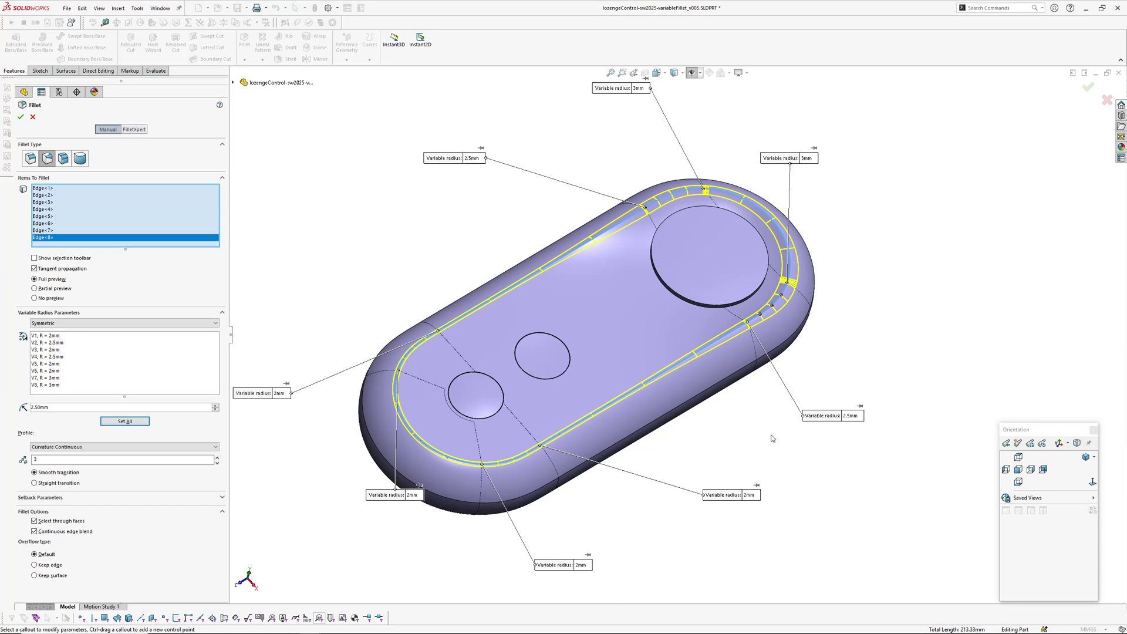
key("Return")
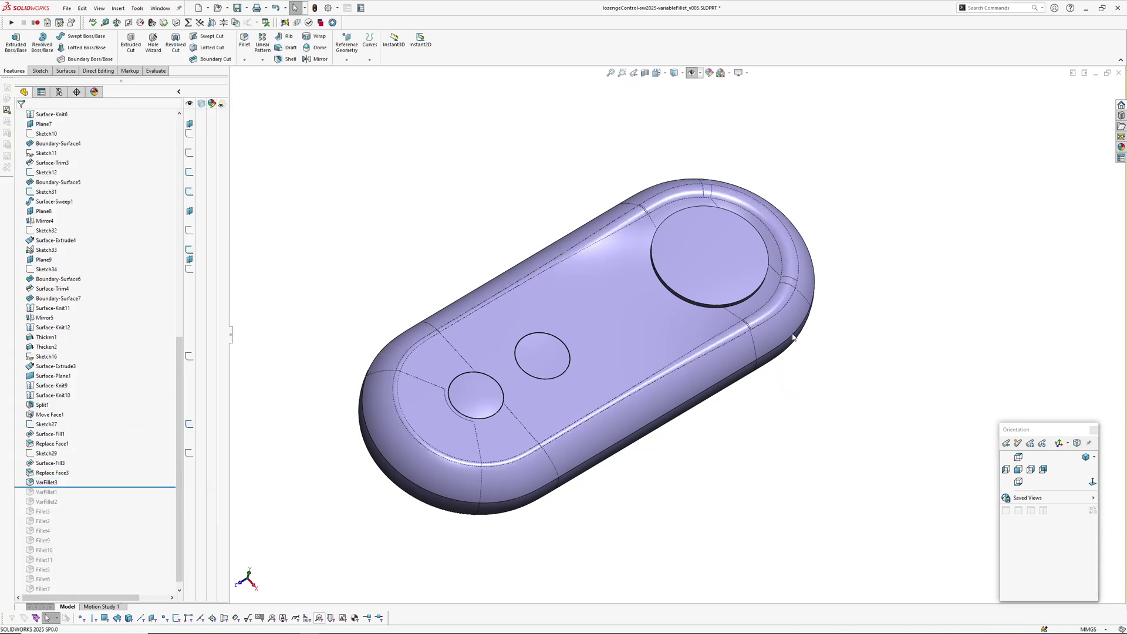
- Display the part shaded without edges and bring the large disc end of the fillet into view
scroll(775, 332, "down", 3)
left_click(676, 74)
left_click(676, 97)
mouse_move(583, 249)
middle_mouse_down()
mouse_move(631, 320)
mouse_move(587, 365)
middle_mouse_up()
scroll(641, 251, "up", 1)
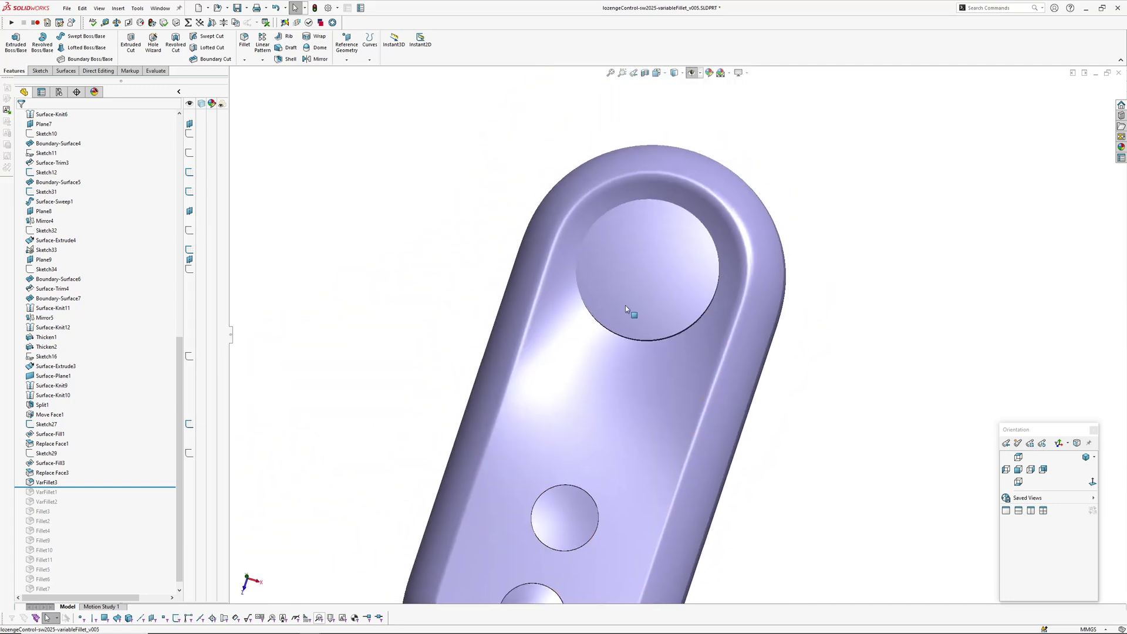
- Examine the surface highlight along the fillet around the large disc from several angles
scroll(615, 163, "down", 4)
middle_click_drag(612, 165, 775, 312)
scroll(811, 293, "down", 5)
scroll(838, 275, "up", 5)
middle_click_drag(851, 355, 773, 379)
key("c")
scroll(775, 345, "down", 2)
scroll(840, 355, "up", 2)
- Apply zebra stripes to the part and examine the stripe flow across the fillet beside the large disc
key("z")
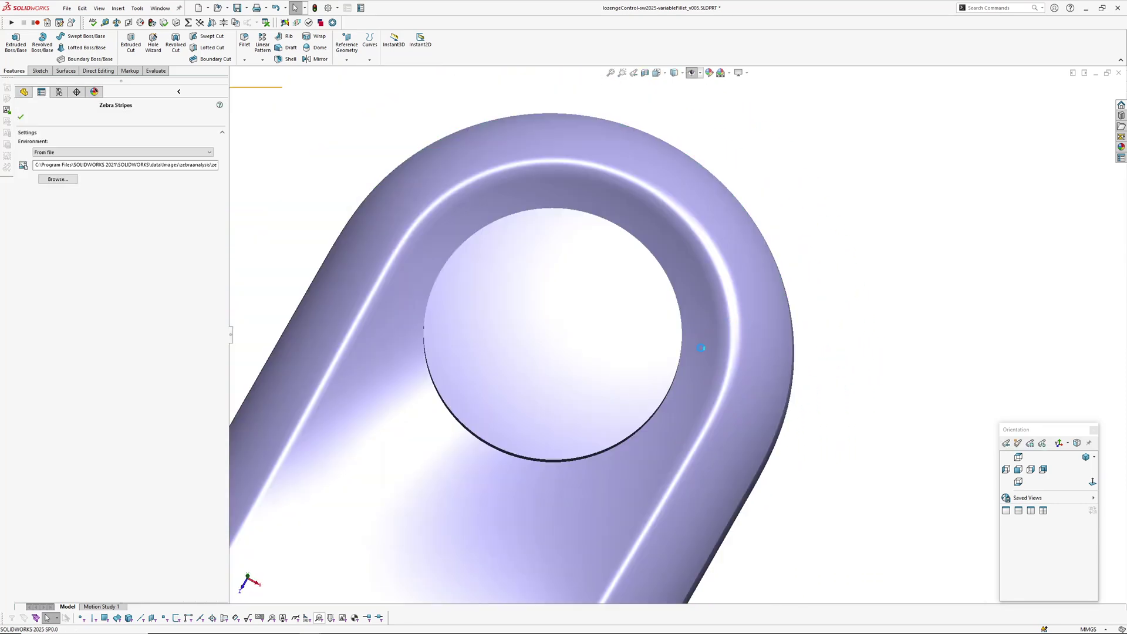
scroll(736, 308, "down", 3)
key("Return")
mouse_move(729, 306)
middle_mouse_down()
mouse_move(732, 252)
mouse_move(744, 301)
mouse_move(730, 310)
middle_mouse_up()
scroll(705, 340, "down", 3)
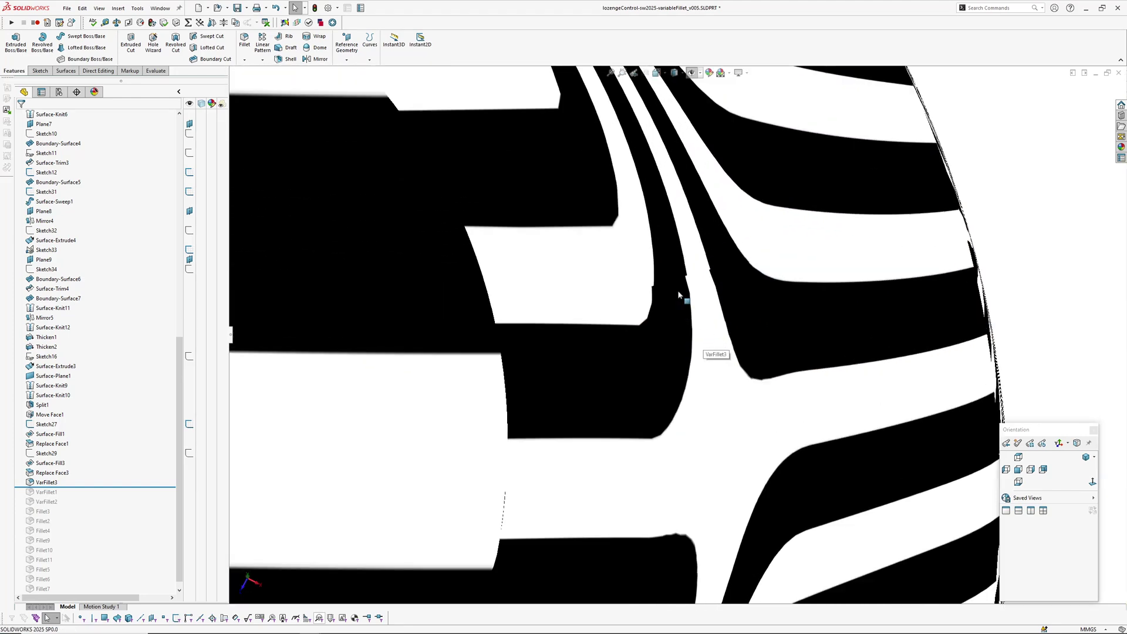
scroll(689, 278, "up", 4)
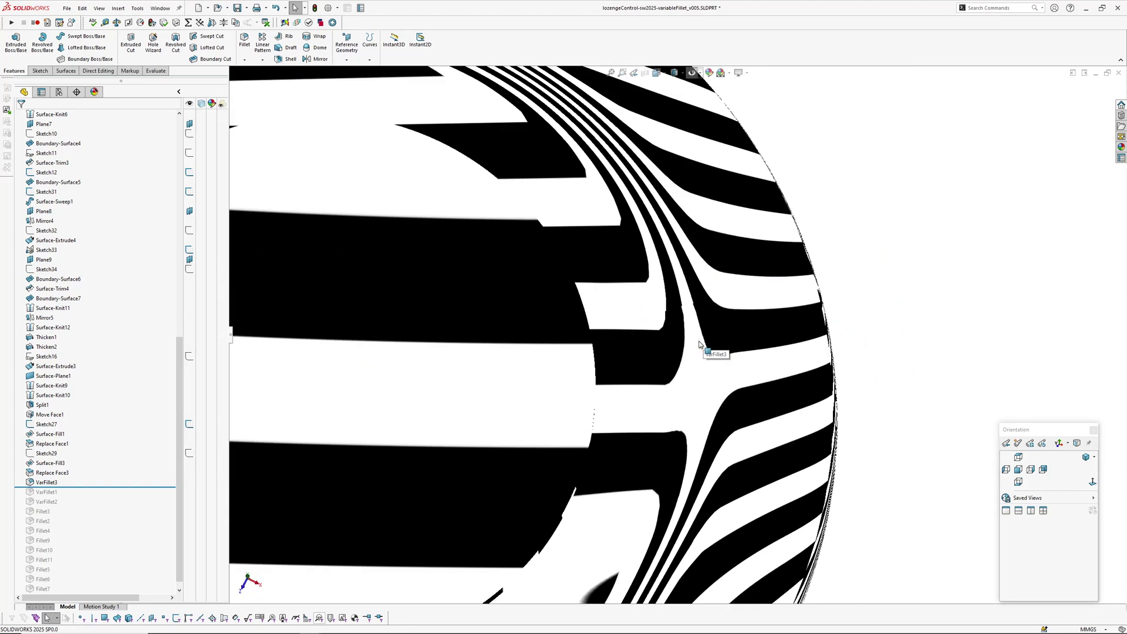
- Run a deviation analysis on the edge crossing the fillet beside the large disc and close it after inspection
scroll(670, 335, "down", 6)
mouse_move(683, 330)
middle_mouse_down()
mouse_move(699, 317)
mouse_move(667, 317)
middle_mouse_up()
left_click(668, 299)
key("Return")
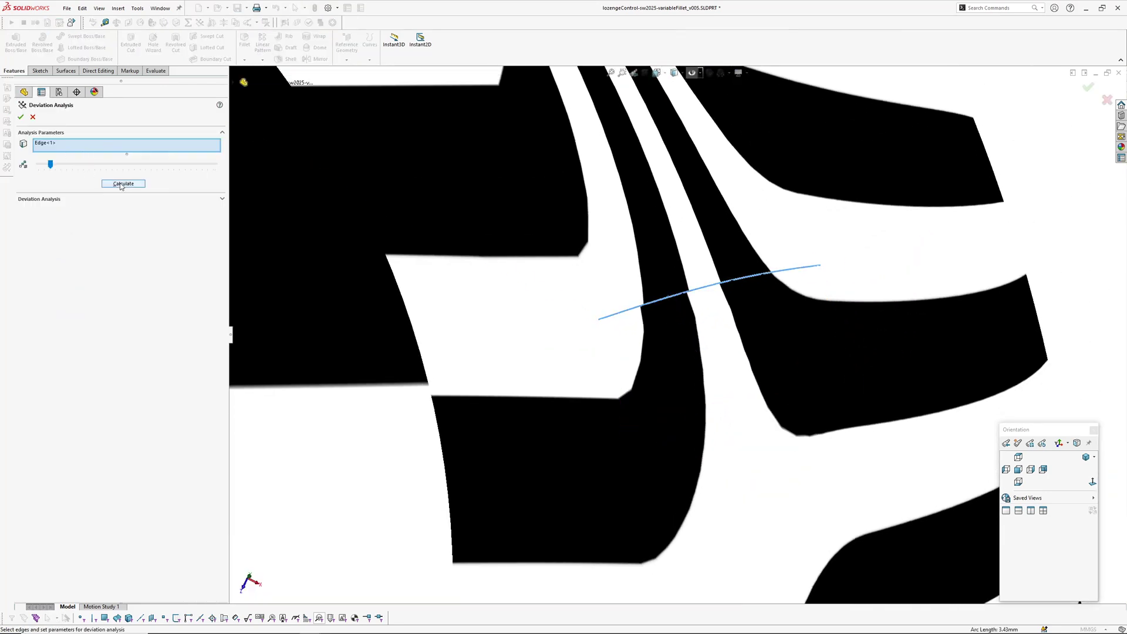
left_click(121, 185)
middle_click_drag(608, 329, 705, 178)
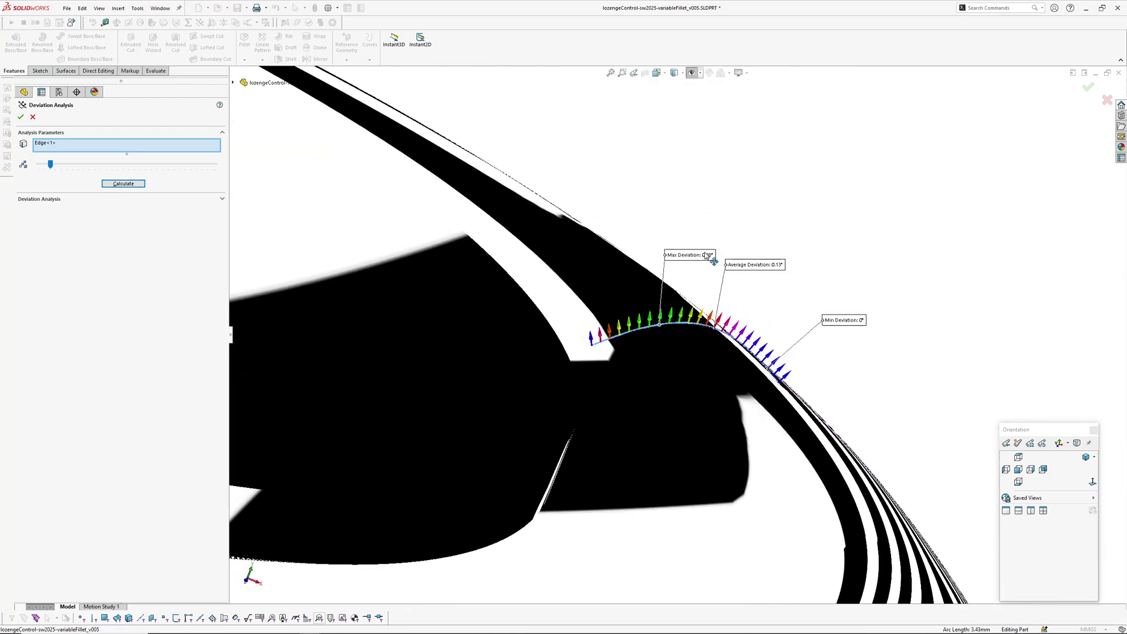
key("z")
left_click(32, 116)
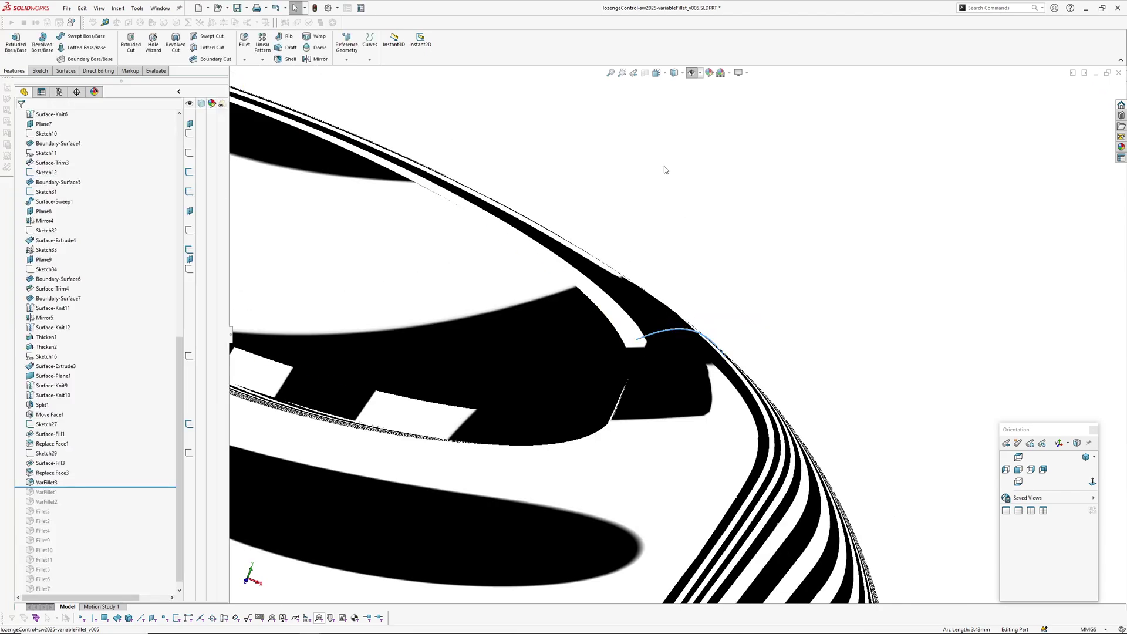
- Inspect the zebra stripes around the rounded end at the large disc and turn the stripes off
scroll(664, 174, "up", 4)
middle_click_drag(646, 211, 472, 395)
scroll(513, 252, "down", 3)
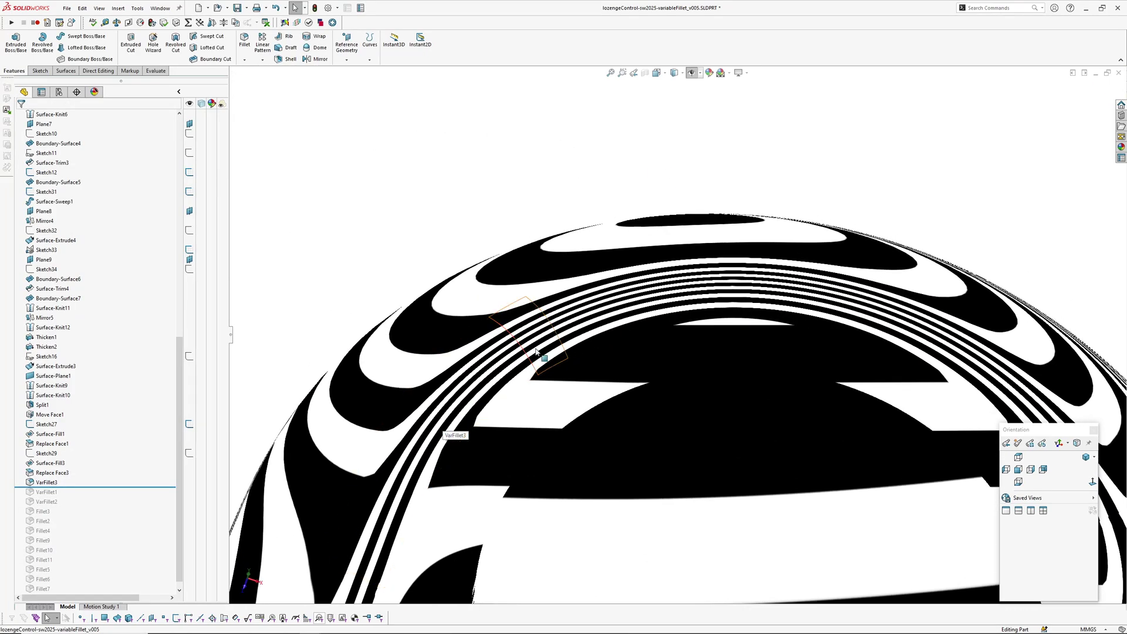
scroll(525, 305, "down", 3)
mouse_move(526, 305)
middle_mouse_down()
mouse_move(581, 373)
mouse_move(478, 292)
mouse_move(633, 381)
middle_mouse_up()
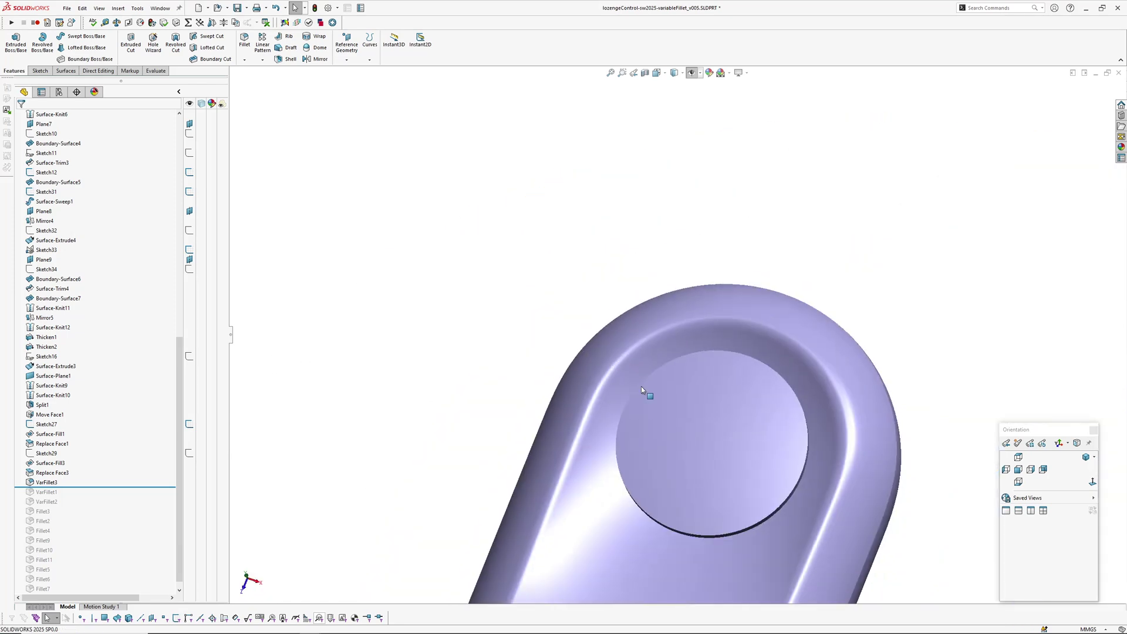
- Edit the top rim's variable fillet, switch off Continuous edge blend and accept the change
mouse_move(641, 386)
middle_mouse_down()
mouse_move(618, 349)
mouse_move(605, 358)
middle_mouse_up()
left_click(46, 483)
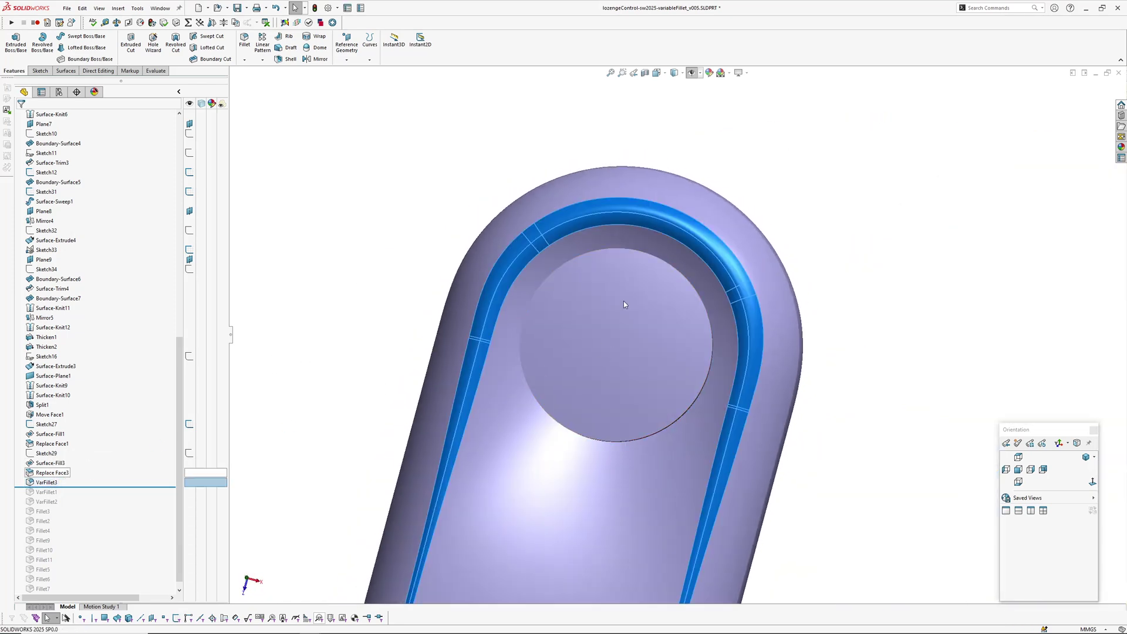
scroll(633, 277, "down", 3)
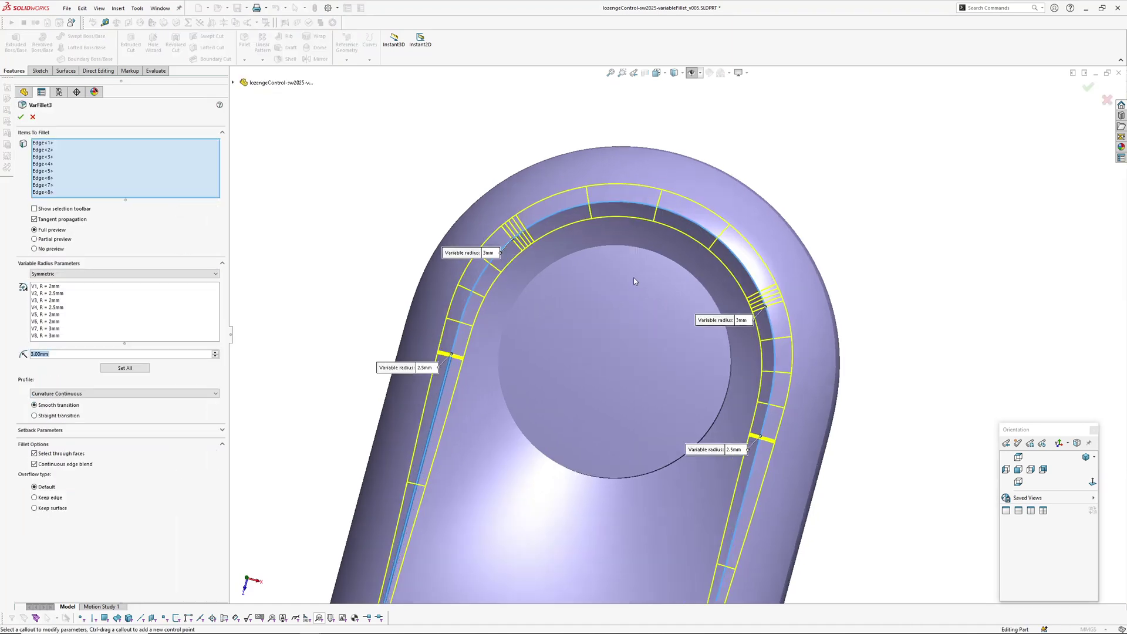
middle_click_drag(654, 281, 675, 215)
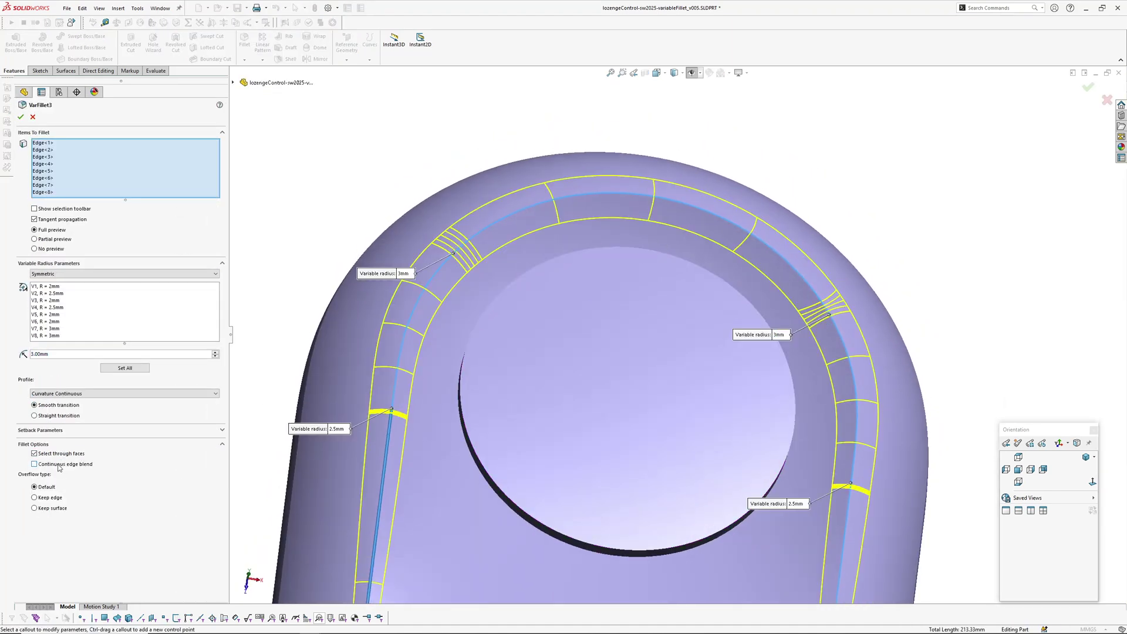
middle_click_drag(741, 334, 738, 358)
scroll(869, 277, "down", 4)
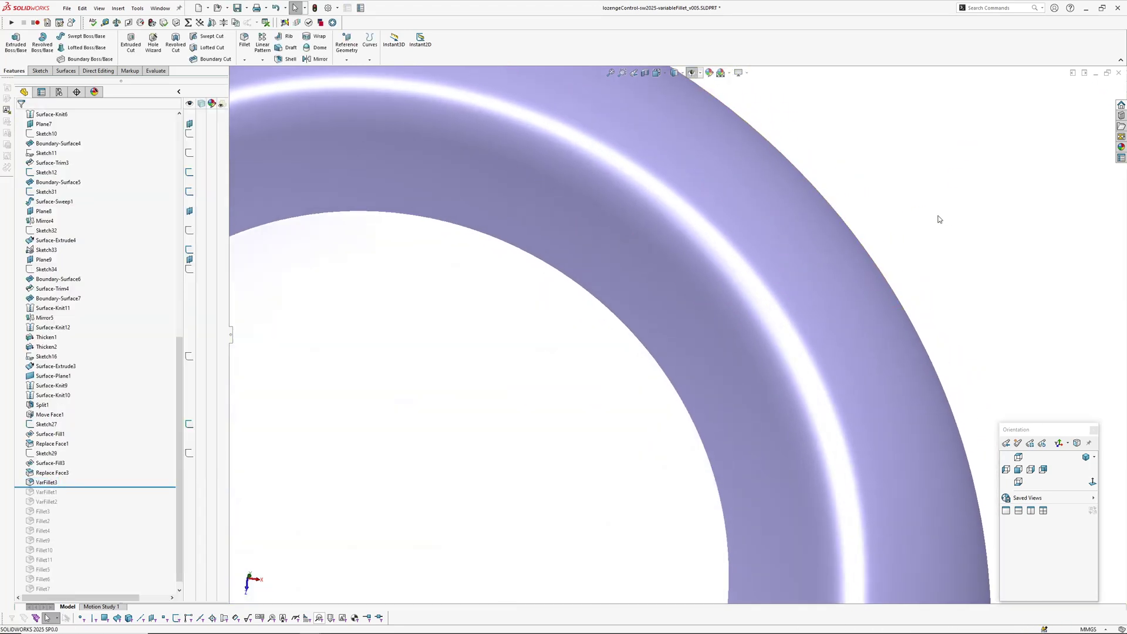
- Apply zebra stripes and examine the stripe flow across the fillet around the large disc, then turn the stripes off
key("c")
scroll(766, 284, "up", 2)
key("c")
key("z")
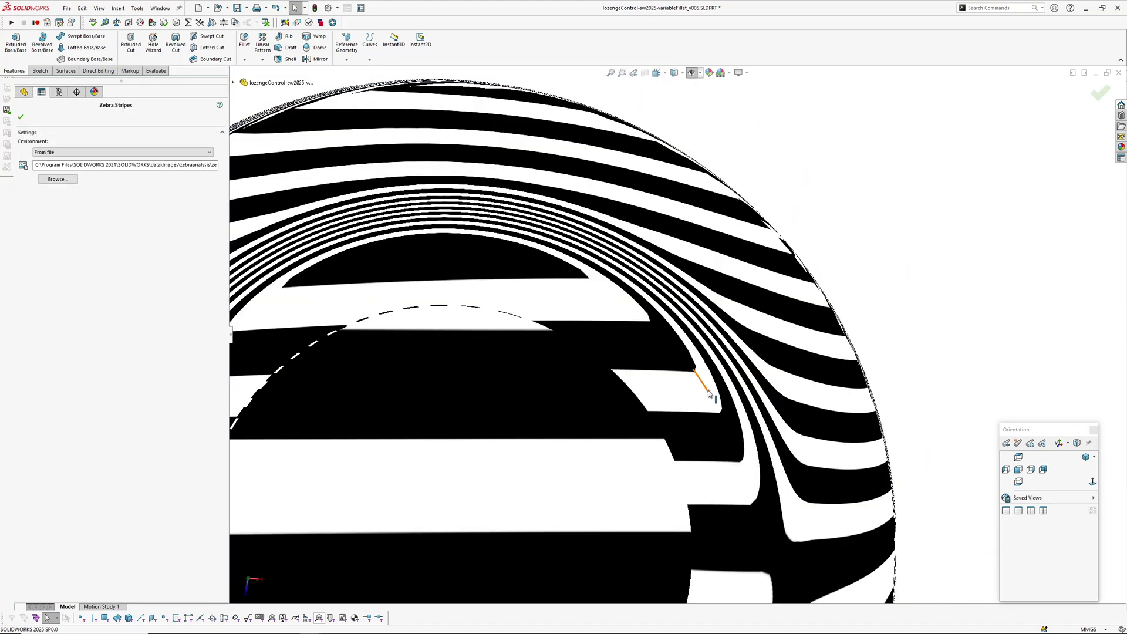
scroll(720, 382, "down", 3)
key("Return")
middle_click_drag(721, 352, 724, 344)
scroll(716, 360, "up", 3)
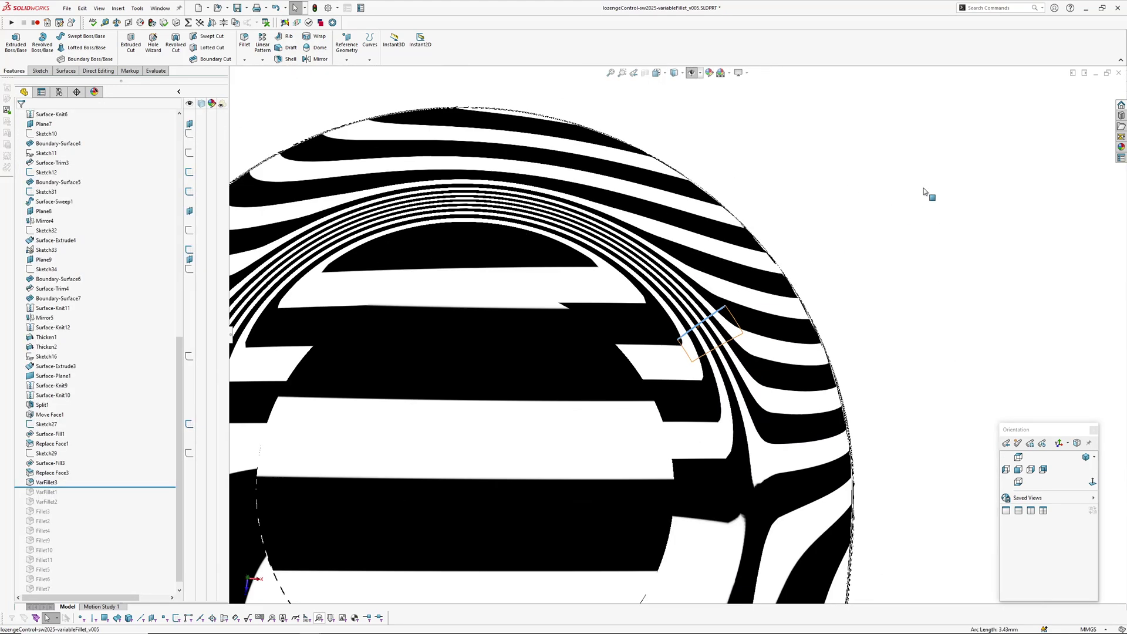
key("z")
scroll(681, 337, "up", 2)
middle_click_drag(684, 335, 756, 306)
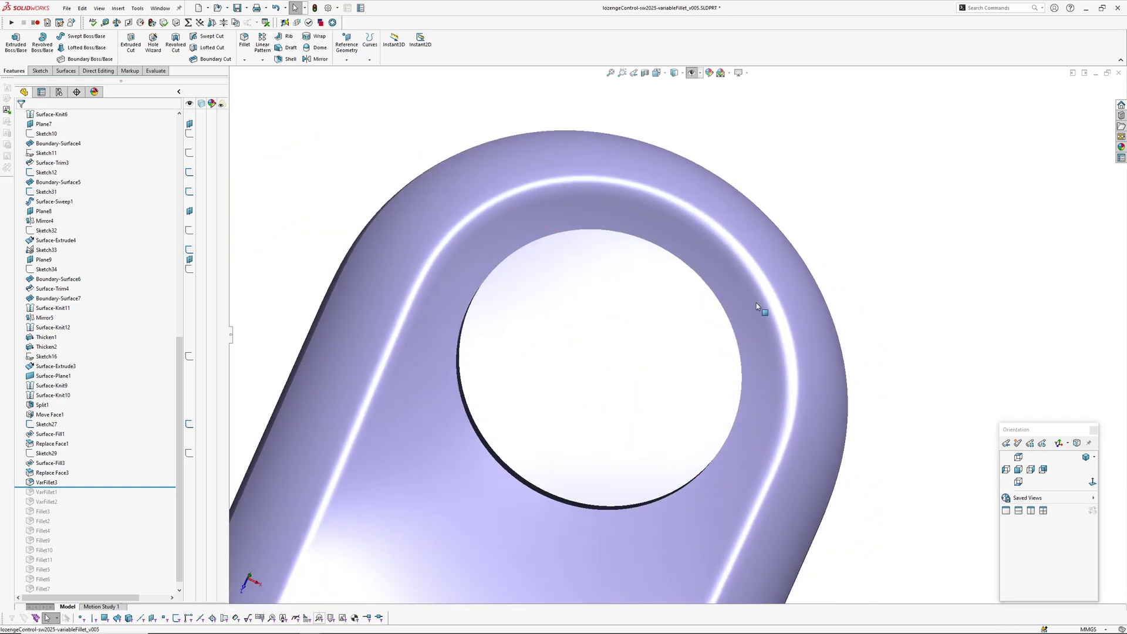
- Edit the top rim's variable fillet, switch on Continuous edge blend and set the radius at the left side's small-disc end to 4 mm
left_click(47, 482)
left_click(46, 461)
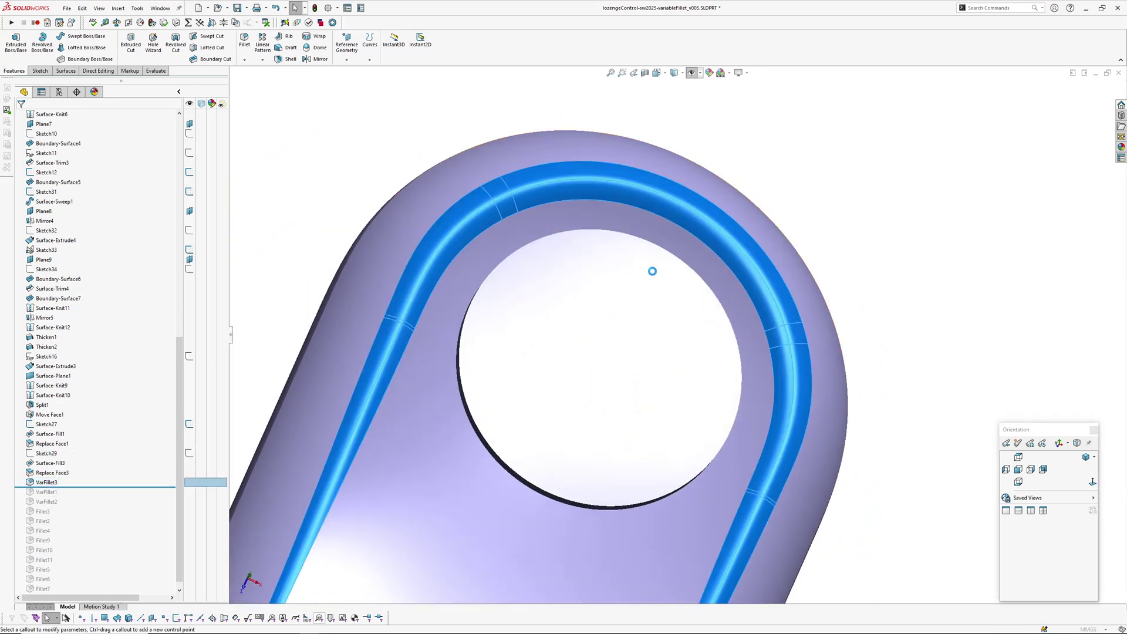
scroll(587, 273, "up", 3)
middle_click_drag(550, 371, 681, 144, "ctrl")
scroll(619, 344, "up", 1)
middle_click_drag(619, 345, 585, 309)
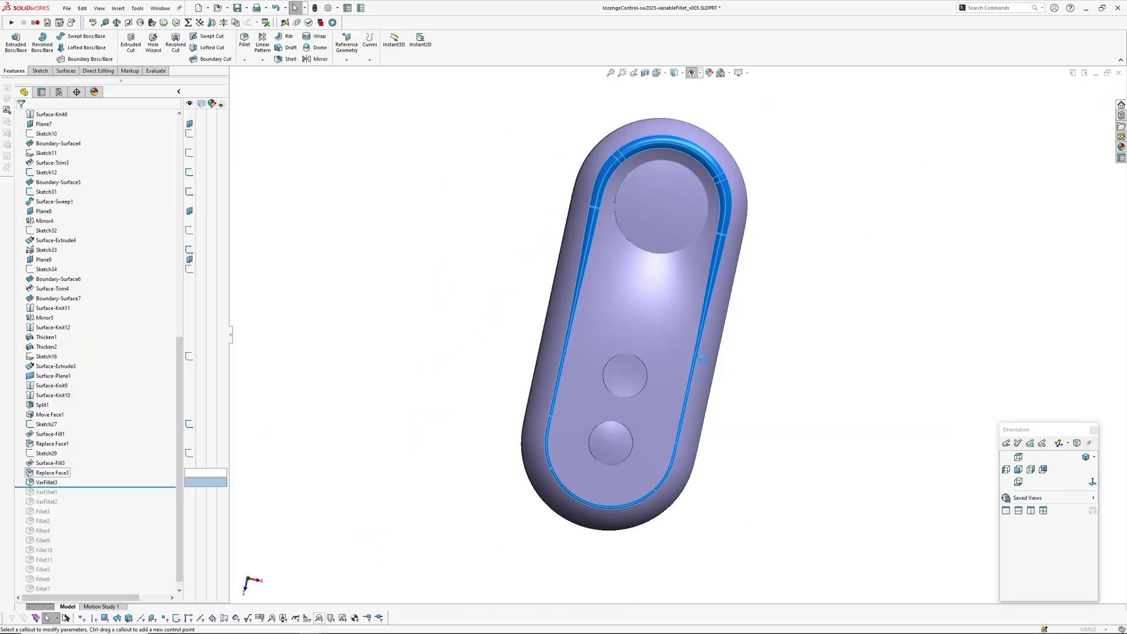
middle_click_drag(555, 396, 528, 346)
left_click_drag(415, 332, 385, 307)
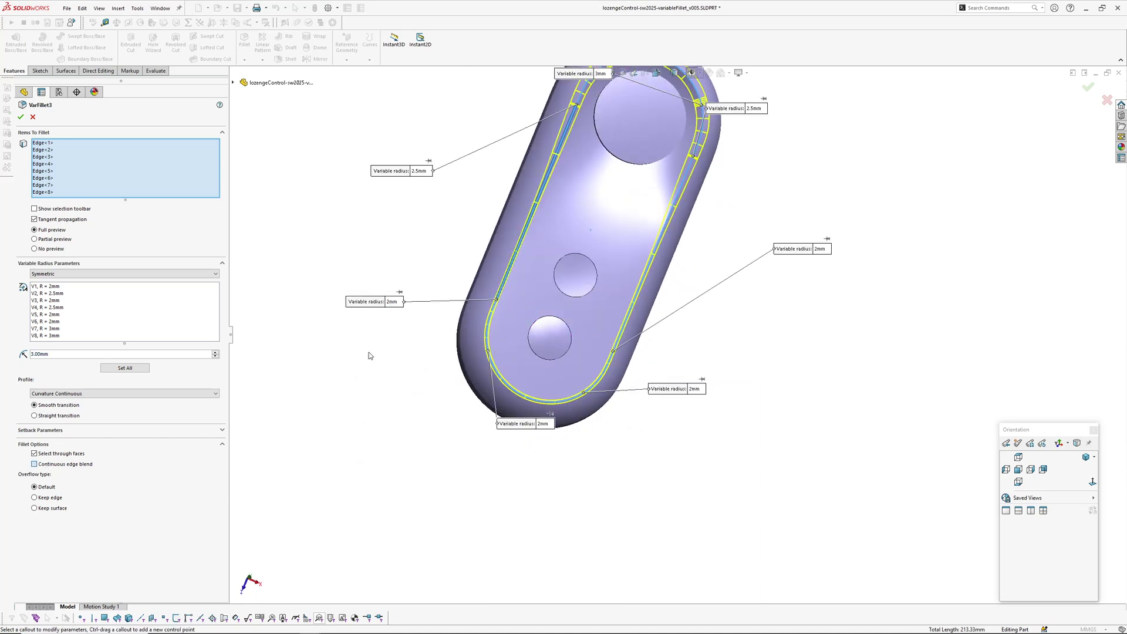
left_click(391, 302)
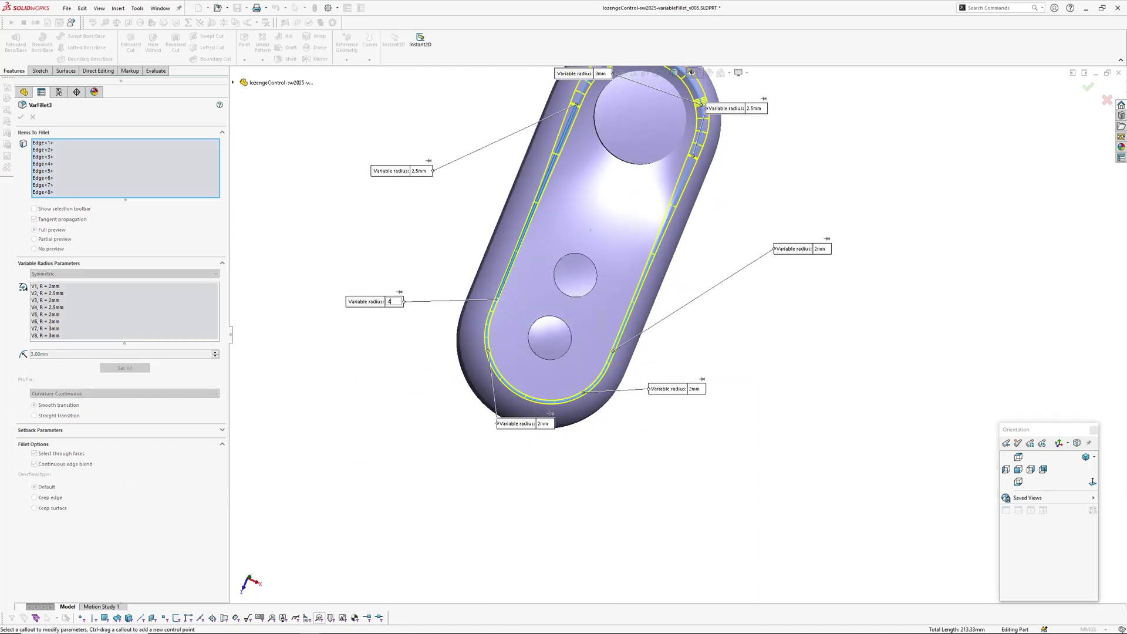
type("4")
key("Return")
- Set the two variable radii on the rounded end beyond the small discs to 4 mm
left_click_drag(531, 426, 430, 434)
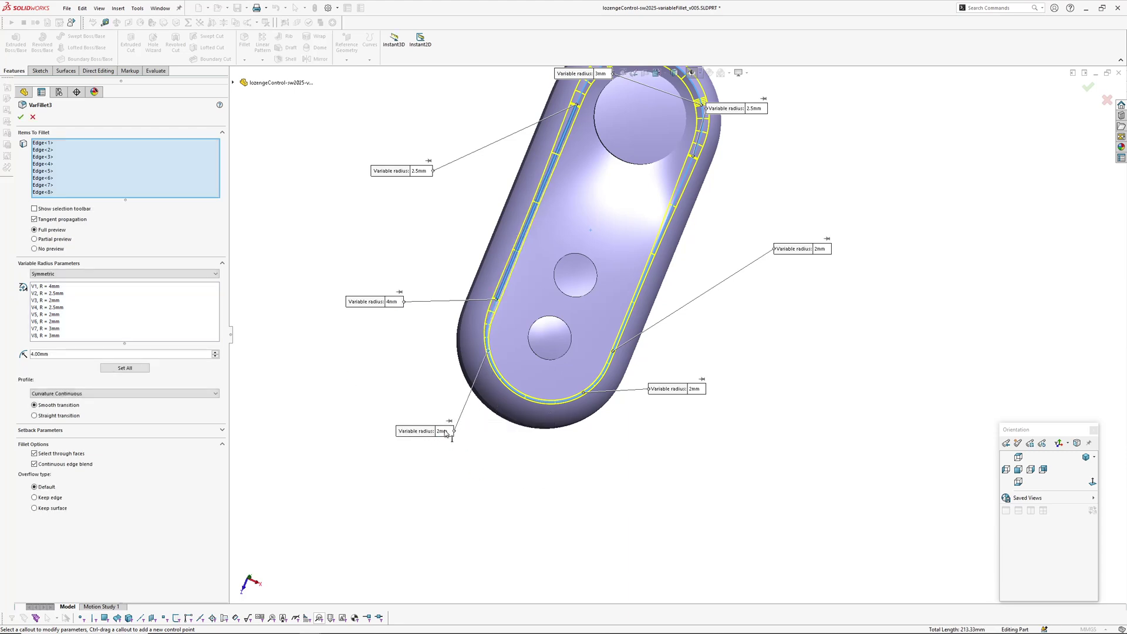
left_click(444, 432)
type("4")
key("Return")
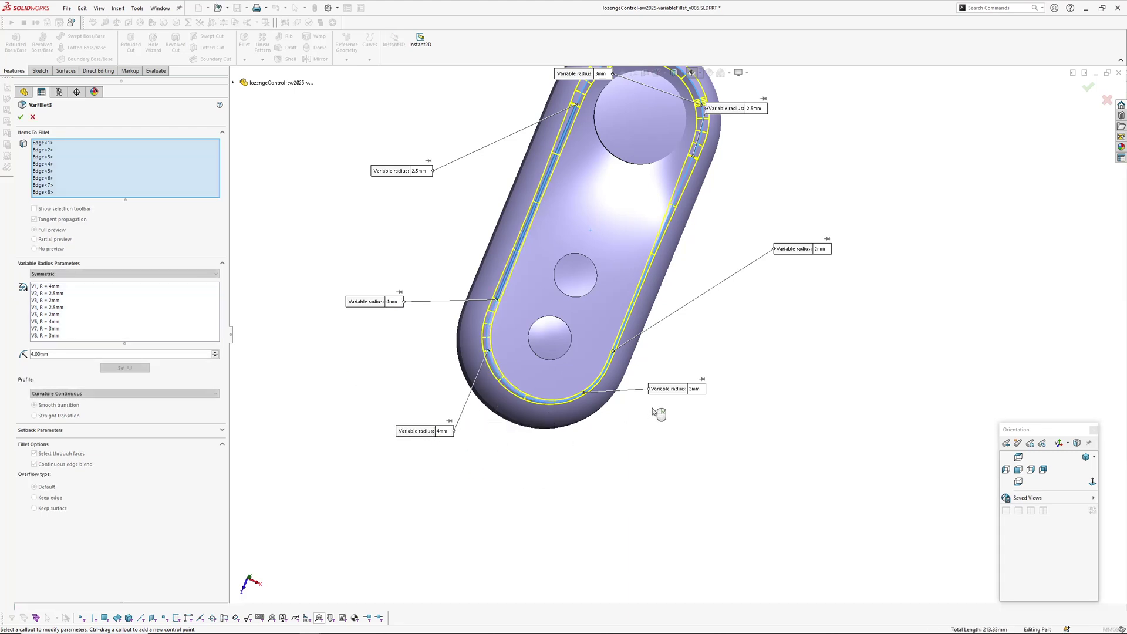
left_click(695, 389)
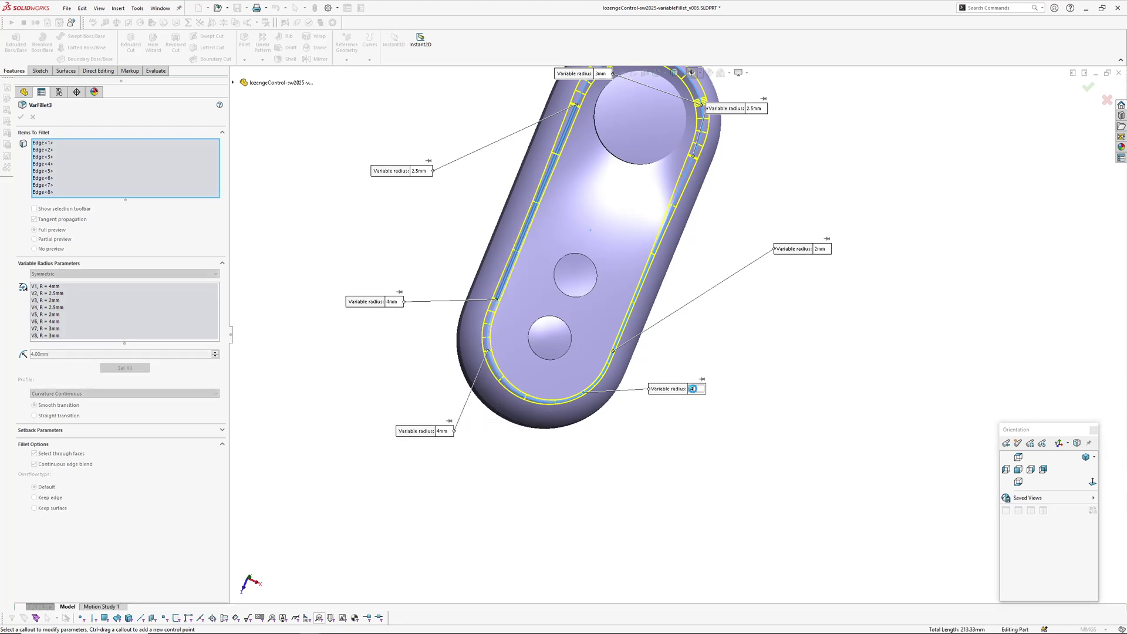
type("4")
key("Return")
- Accept and reopen the variable fillet, then set the radius at the right side's small-disc end to 4 mm
left_click(819, 251)
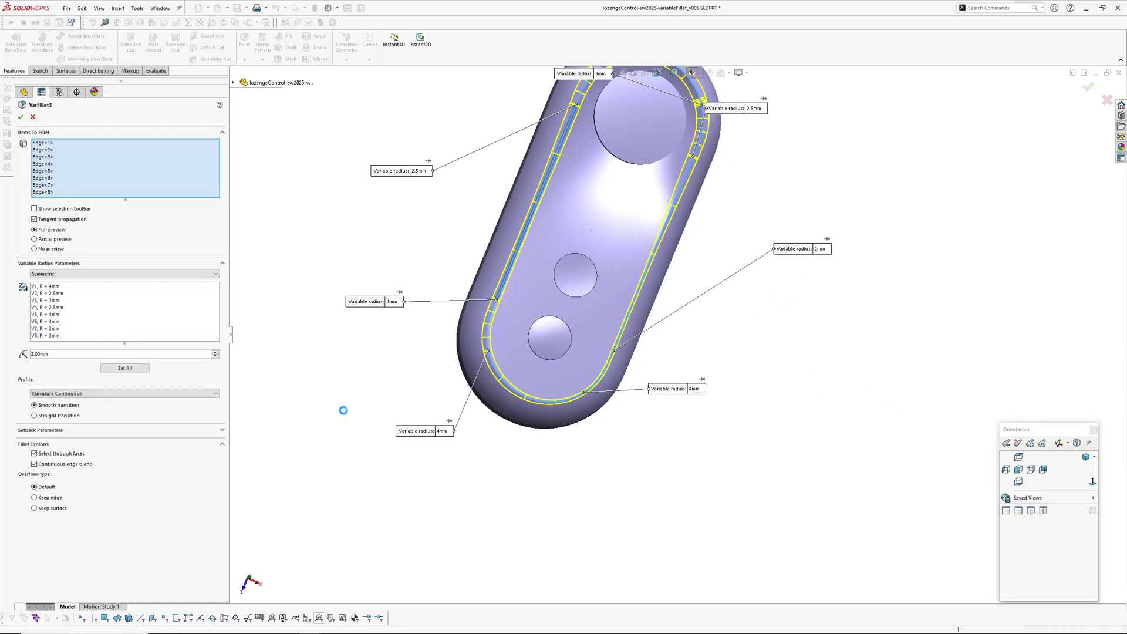
key("Return")
left_click(47, 483)
left_click(46, 455)
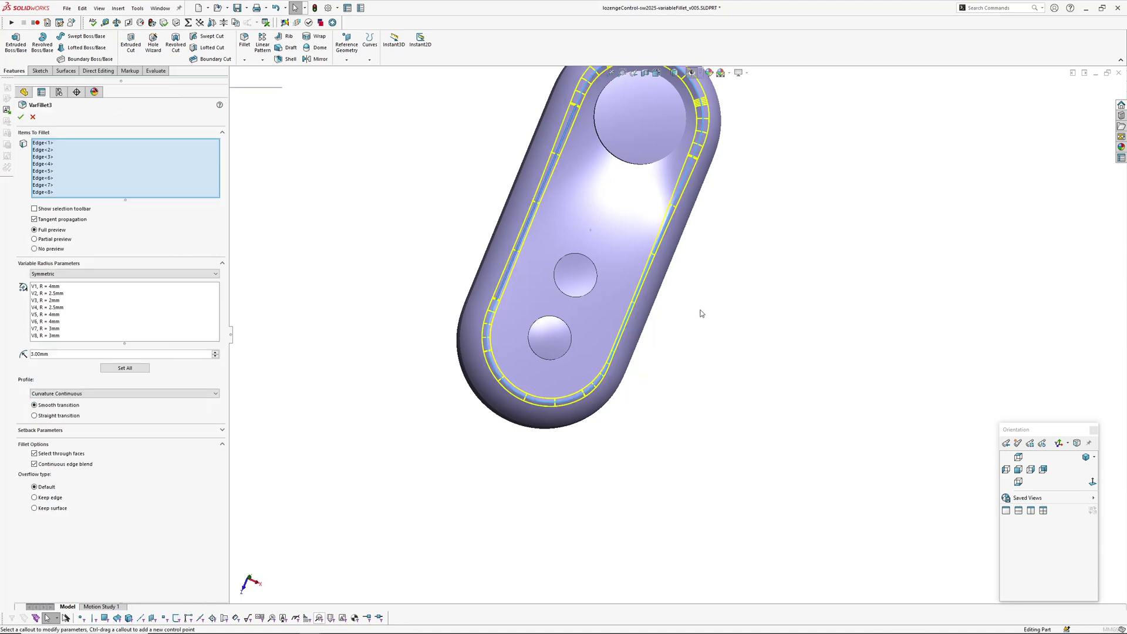
left_click_drag(820, 256, 807, 287)
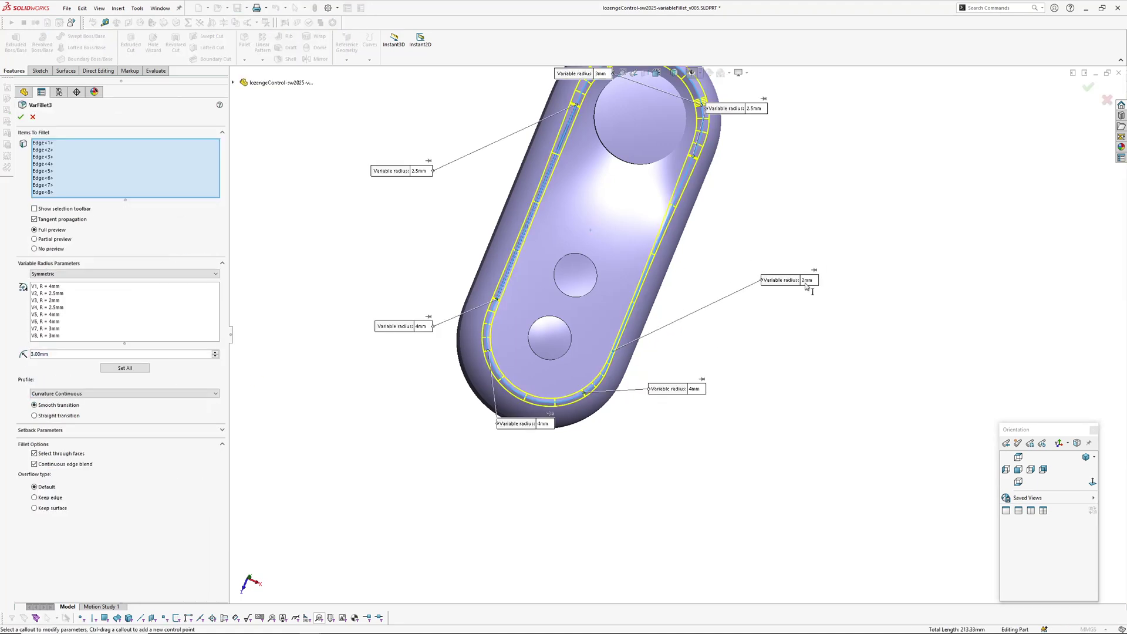
left_click(807, 281)
type("4")
key("Return")
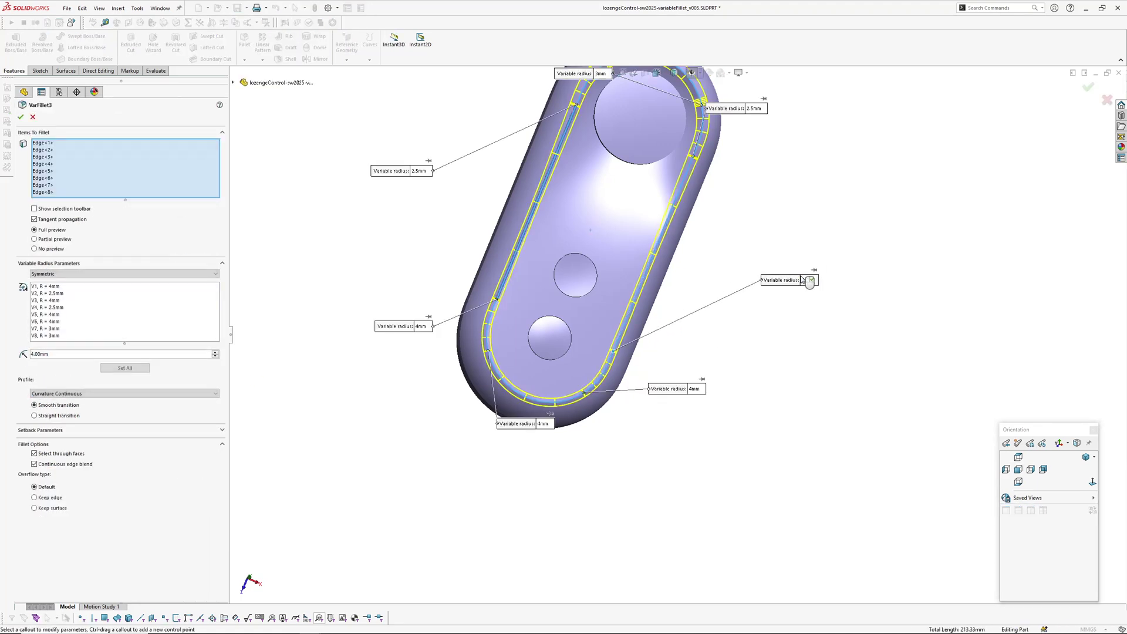
- Set the two 3 mm variable radii around the large disc to 2 mm and accept the fillet
middle_click_drag(805, 282, 641, 292)
middle_click_drag(595, 94, 565, 128, "ctrl")
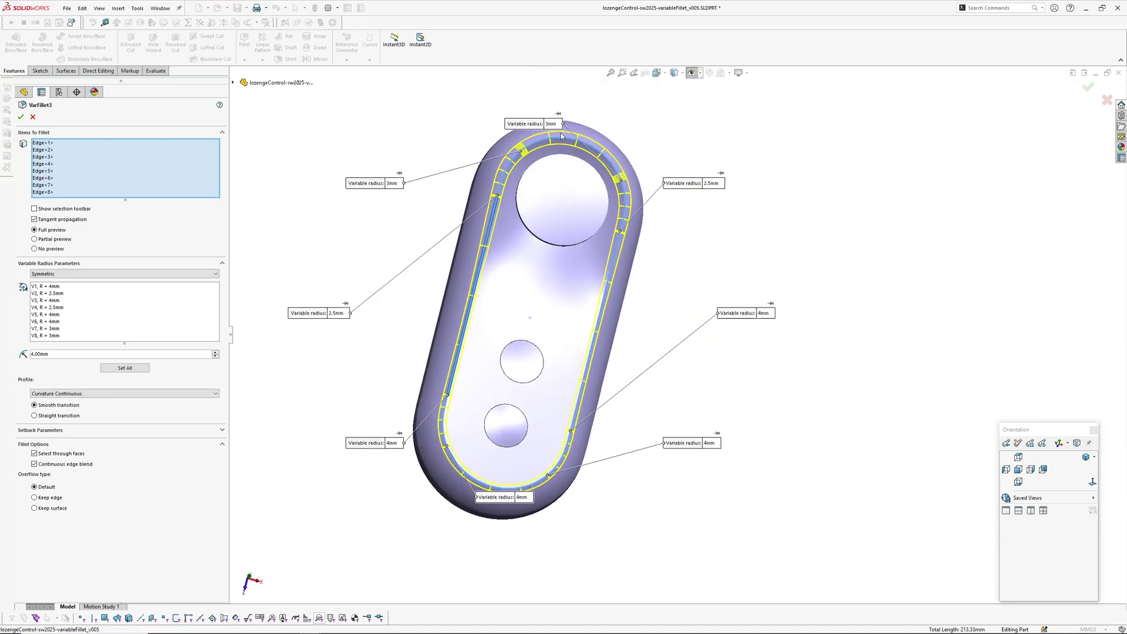
left_click_drag(526, 123, 613, 128)
left_click(638, 128)
type("2")
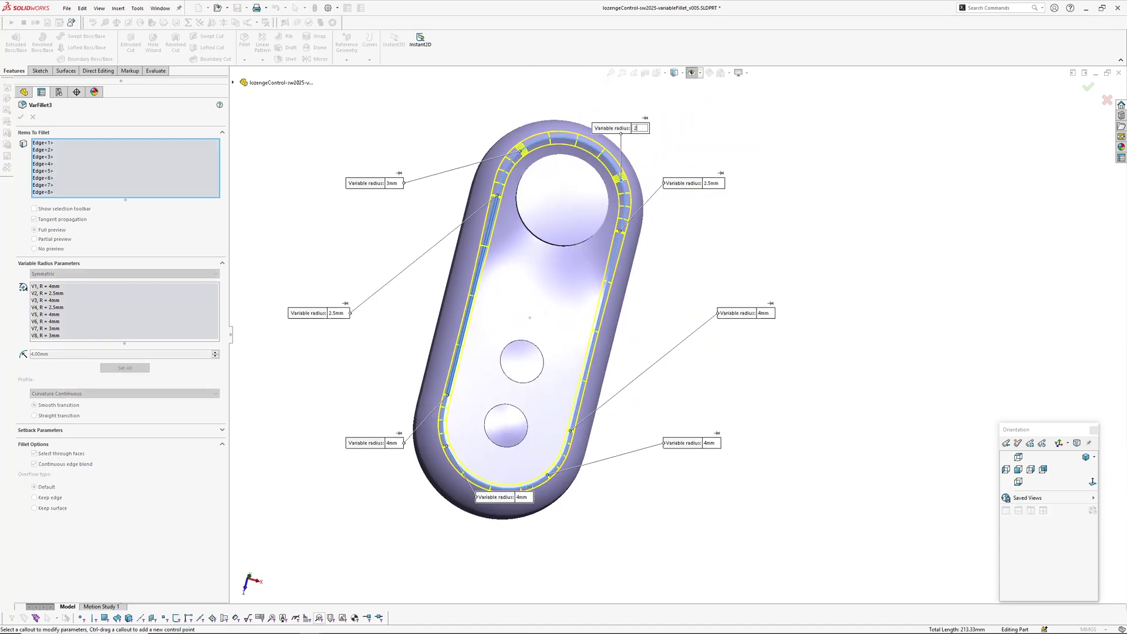
key("Return")
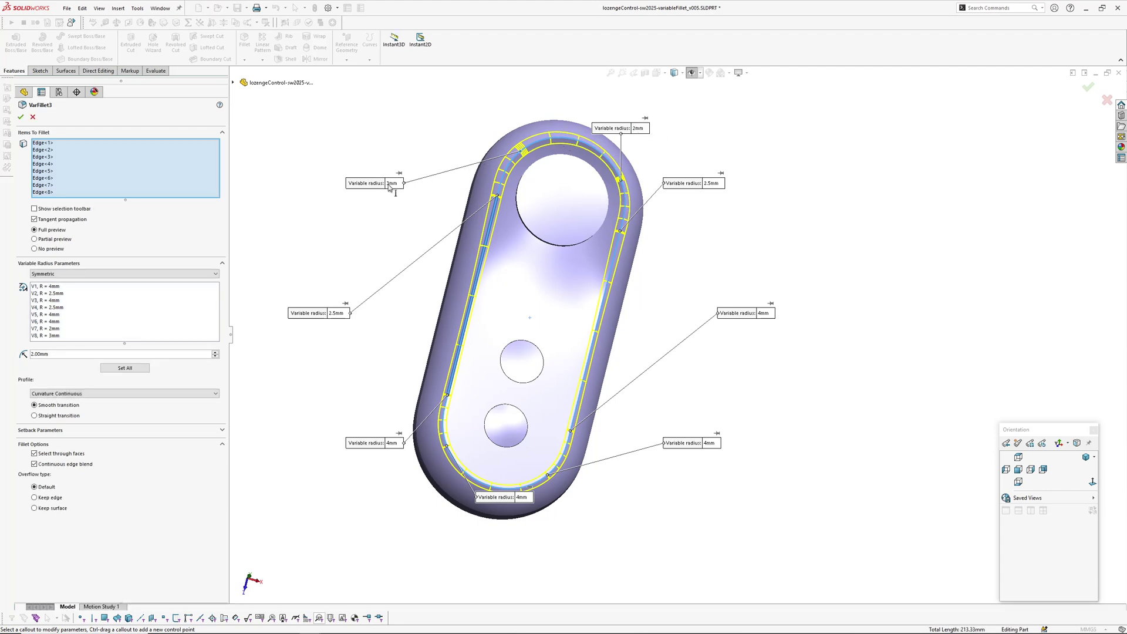
left_click(392, 183)
type("2")
key("Return")
middle_click_drag(517, 231, 441, 233)
scroll(529, 192, "down", 4)
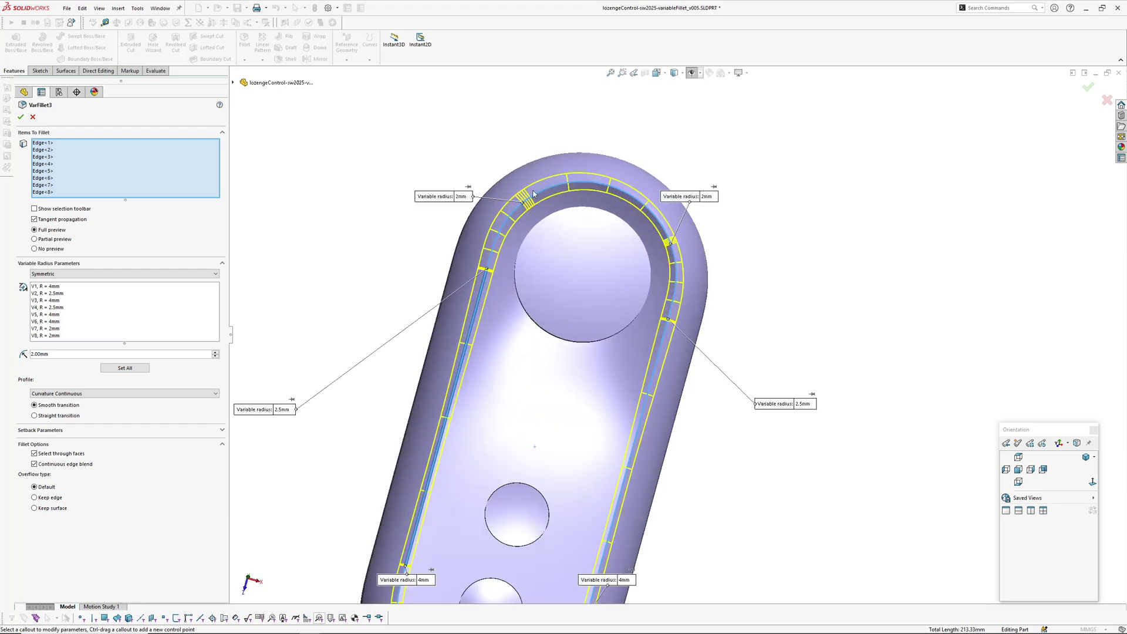
left_click_drag(470, 202, 472, 144)
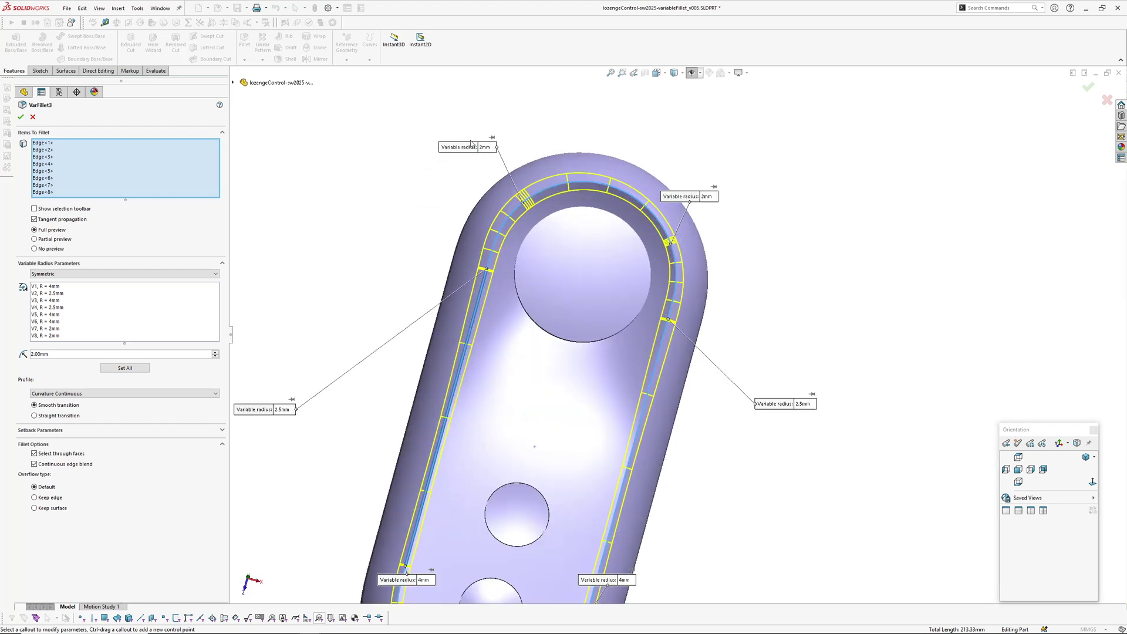
key("Return")
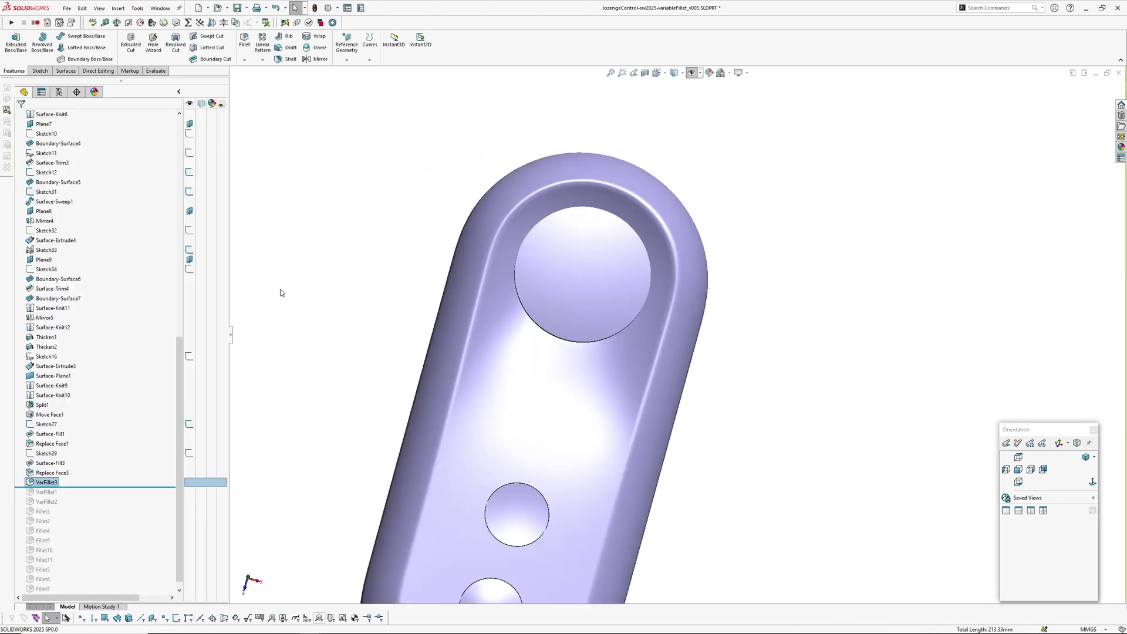
- Edit the top rim's variable fillet again and switch off Continuous edge blend
left_click(46, 482)
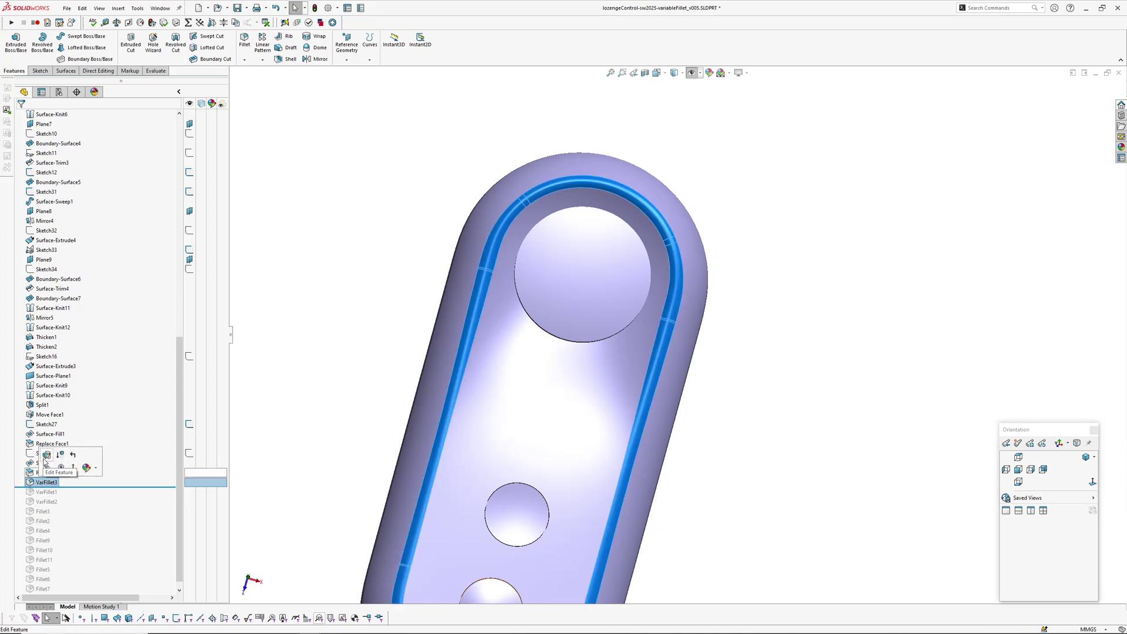
left_click(46, 456)
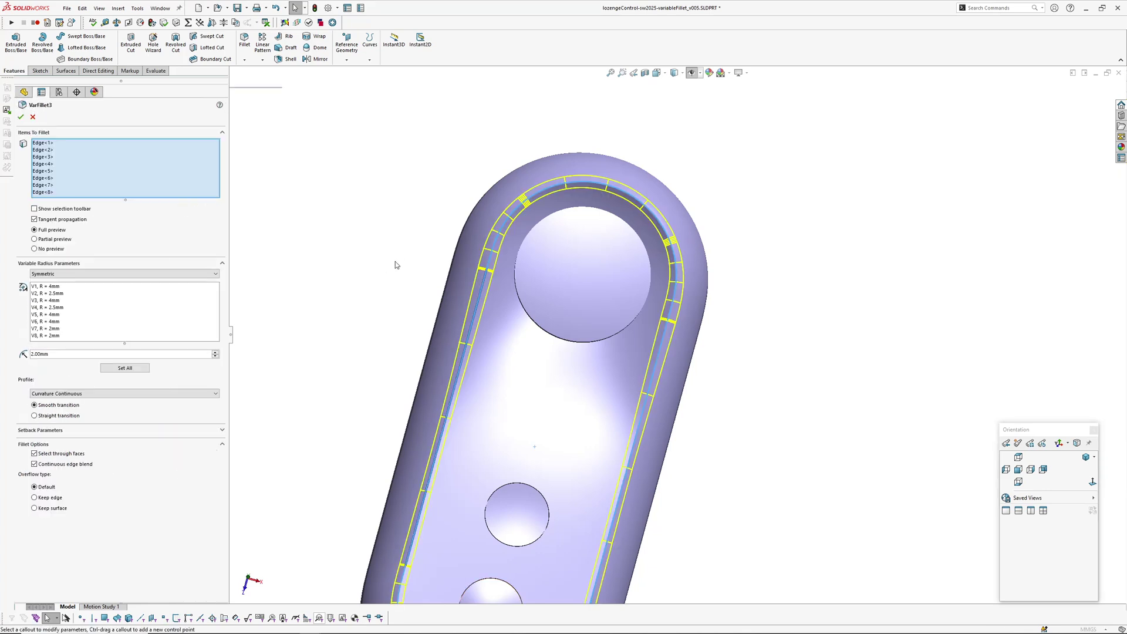
left_click_drag(491, 217, 462, 160)
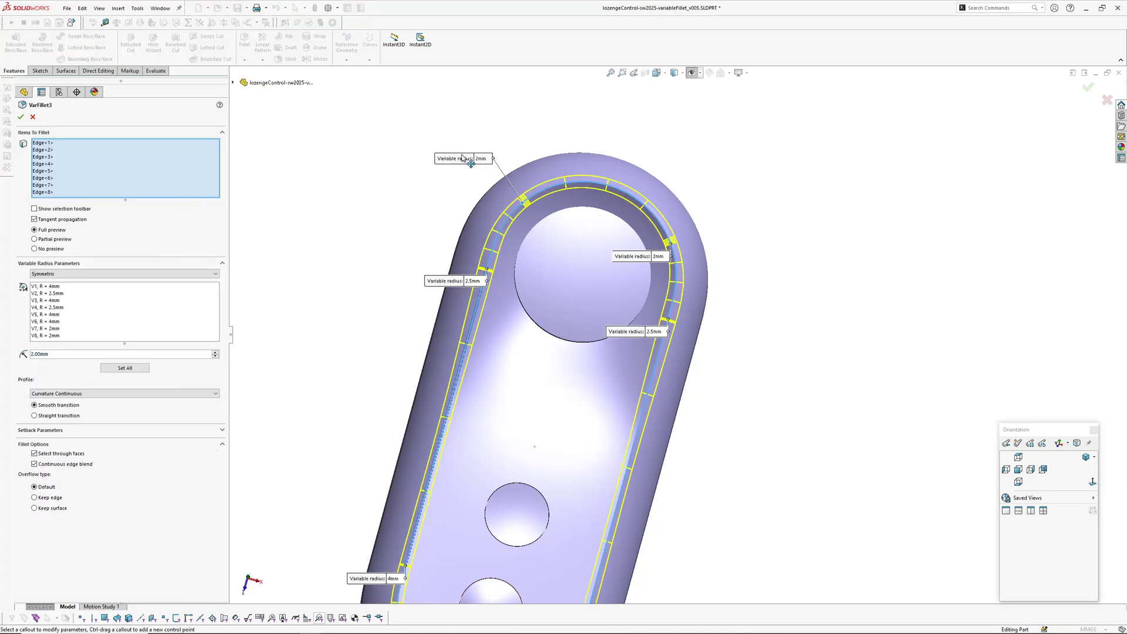
scroll(587, 235, "up", 3)
scroll(594, 385, "down", 3)
scroll(578, 387, "up", 2)
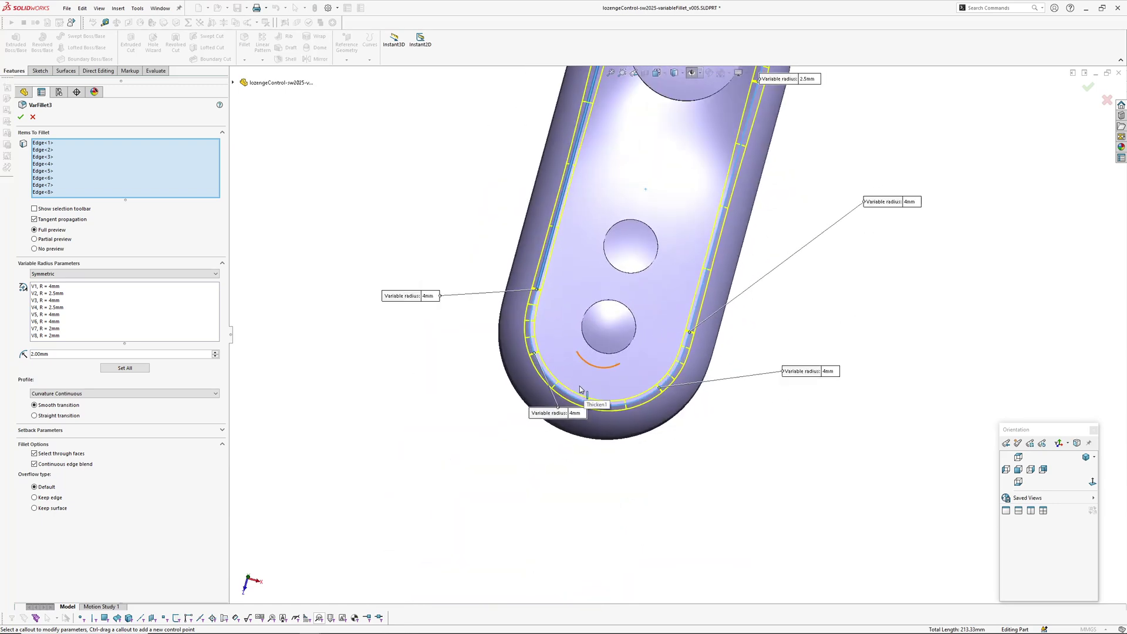
left_click(46, 467)
scroll(523, 514, "up", 2)
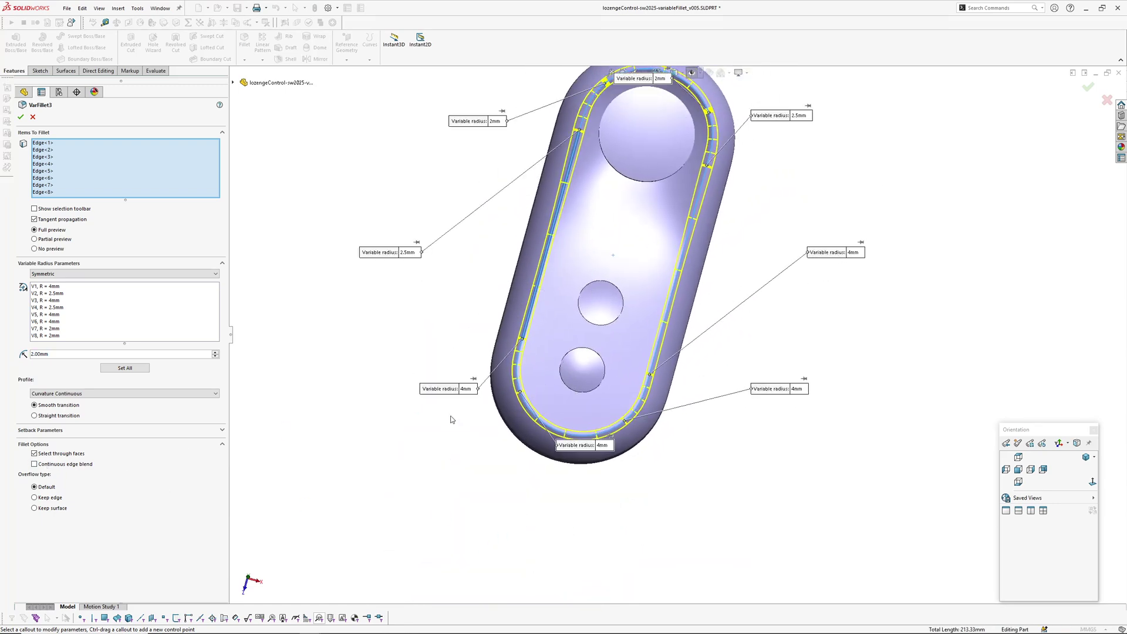
- Set the variable radii at the left straight side's small-disc end and the adjacent point of the rounded end to 5 mm
left_click_drag(458, 390, 421, 359)
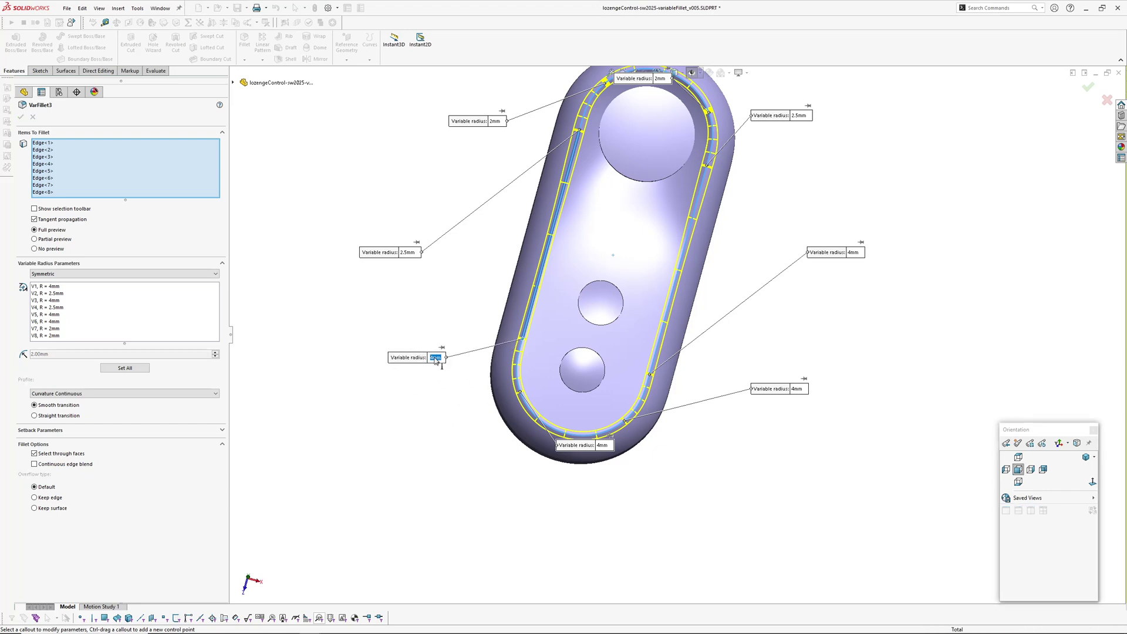
left_click(435, 358)
type("5")
key("Return")
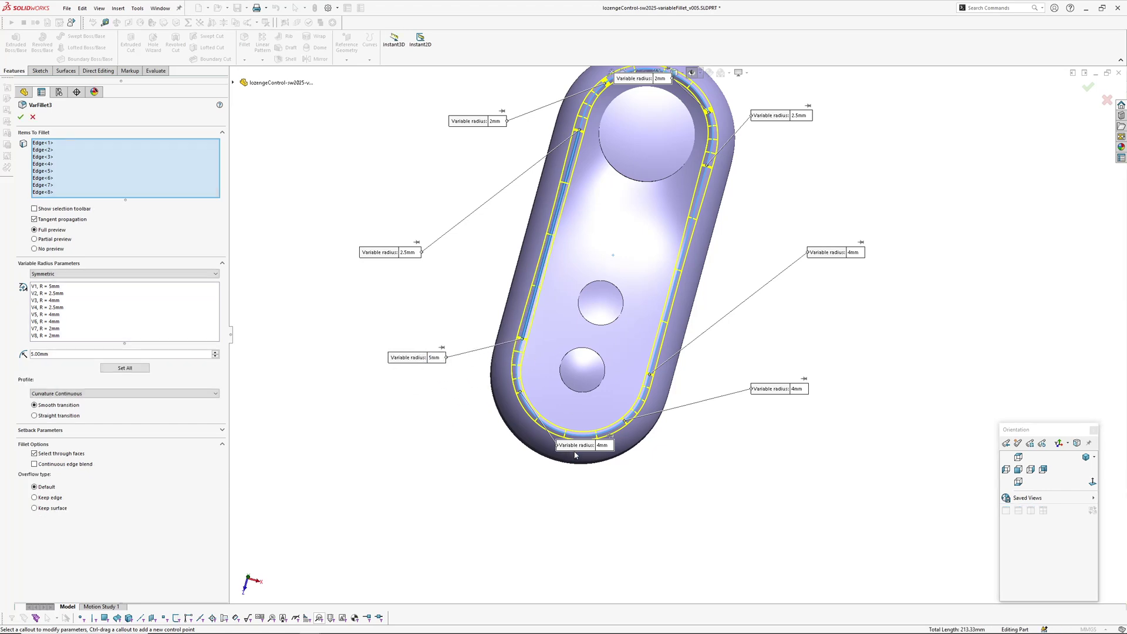
left_click_drag(572, 459, 516, 470)
left_click(530, 461)
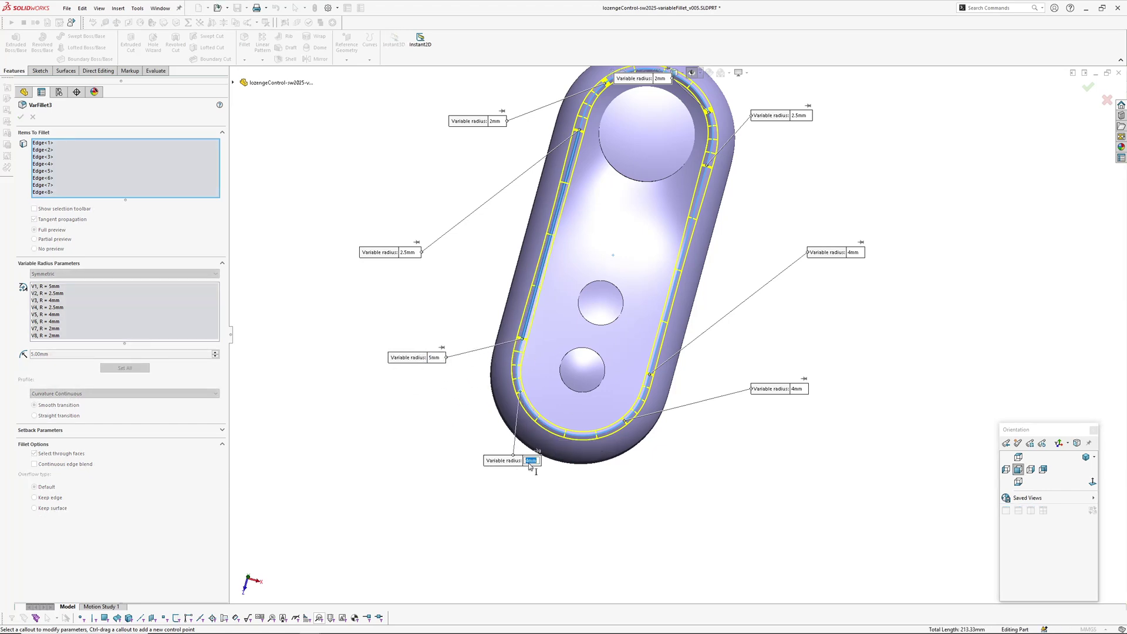
type("5")
key("Return")
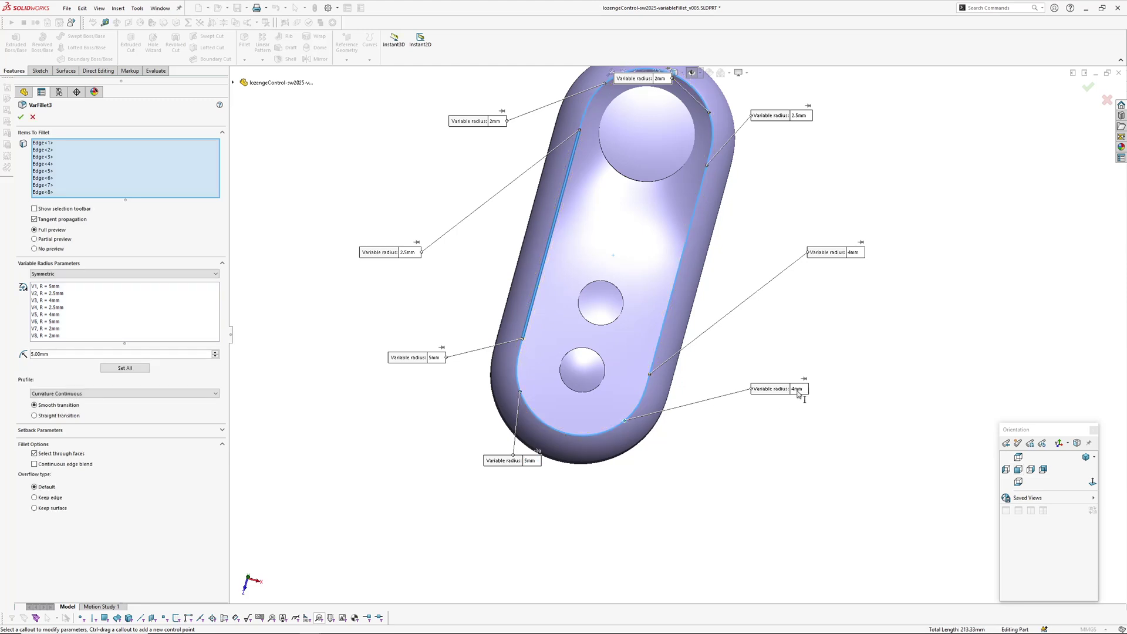
- Set the two variable radii on the right side of the small-disc end to 5 mm
left_click(798, 389)
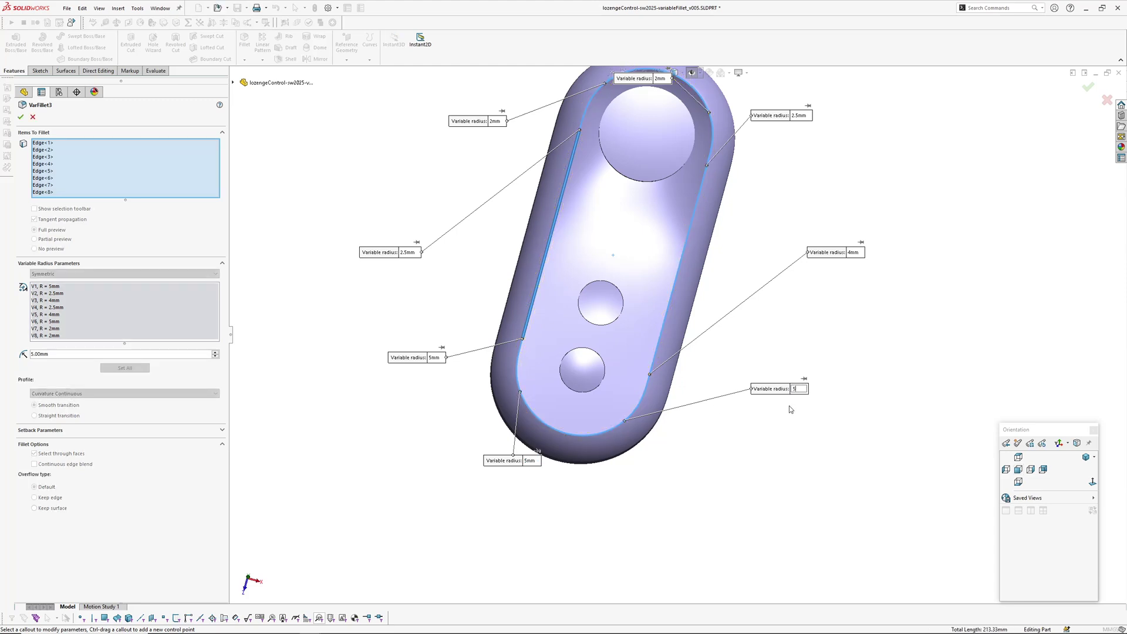
type("5")
key("Return")
left_click(854, 253)
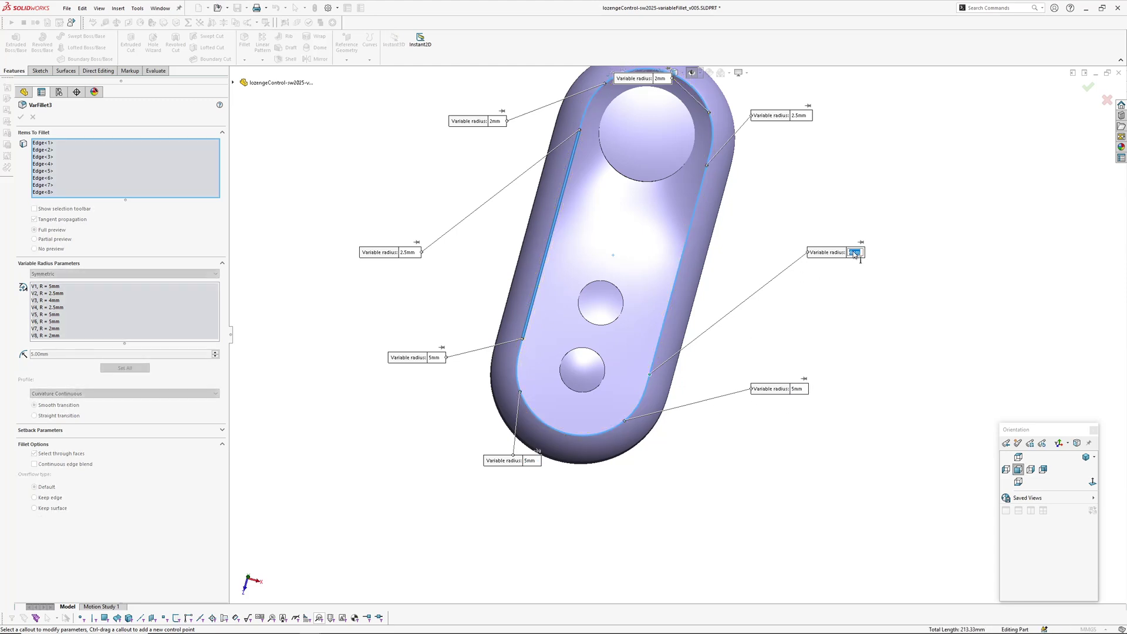
type("5")
key("Return")
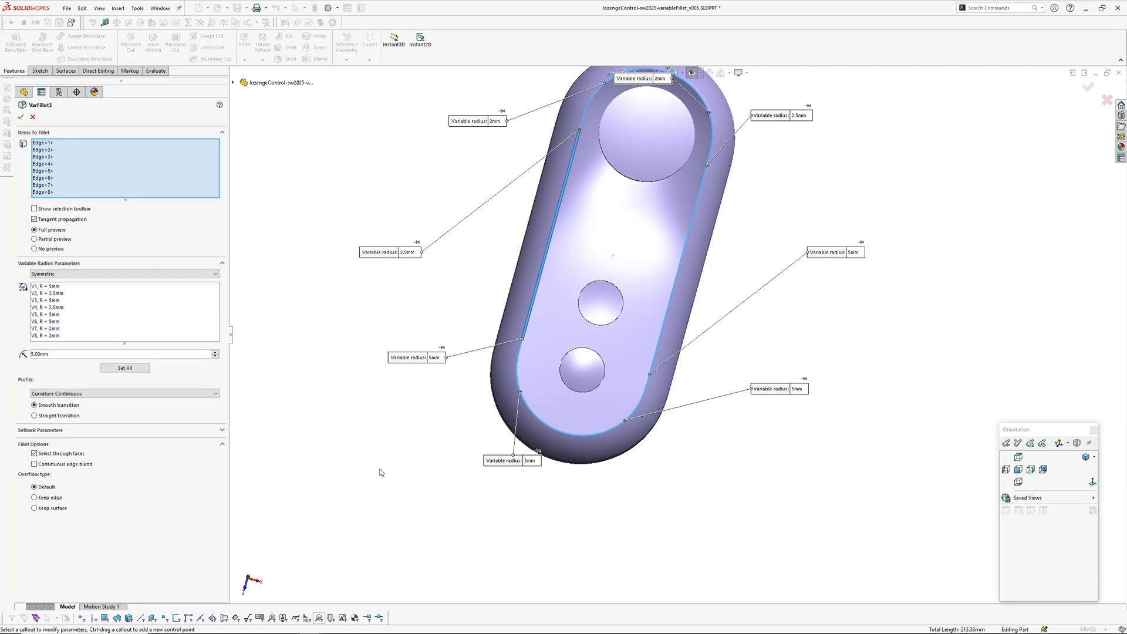
- Switch Continuous edge blend back on for the top rim's variable fillet and check the full preview
middle_click_drag(381, 468, 369, 497, "ctrl")
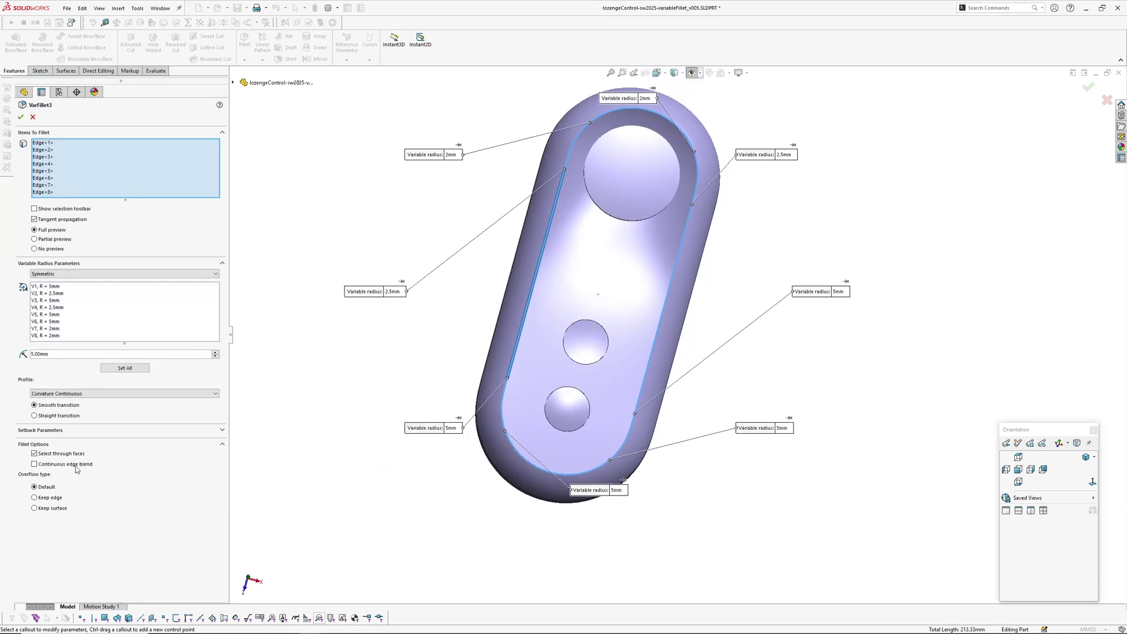
left_click(52, 463)
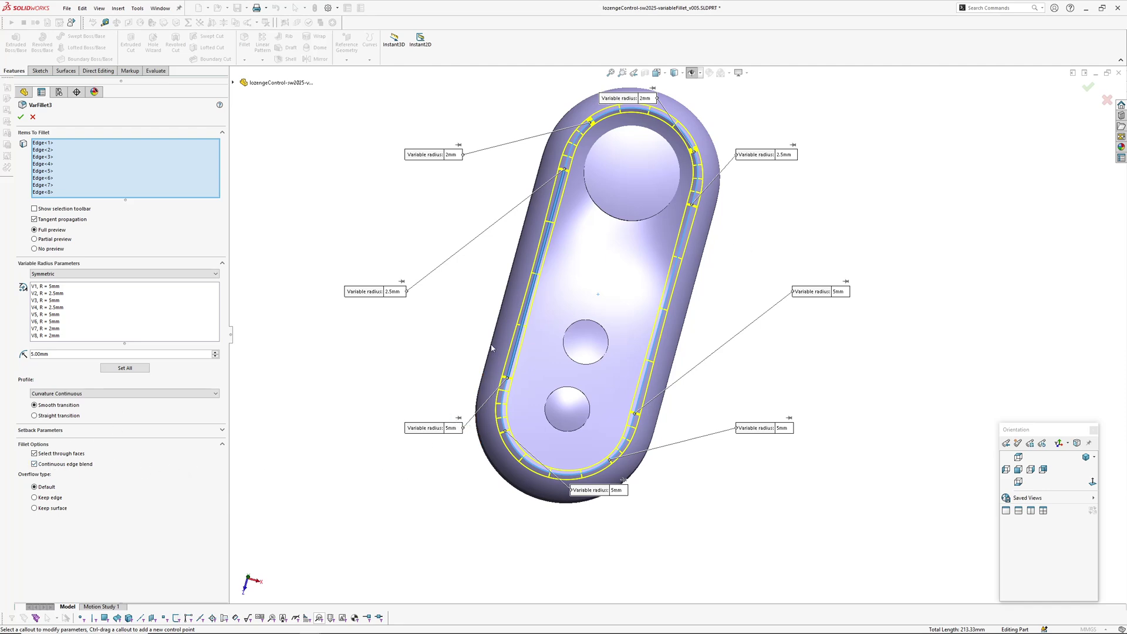
middle_click_drag(535, 298, 517, 310, "ctrl")
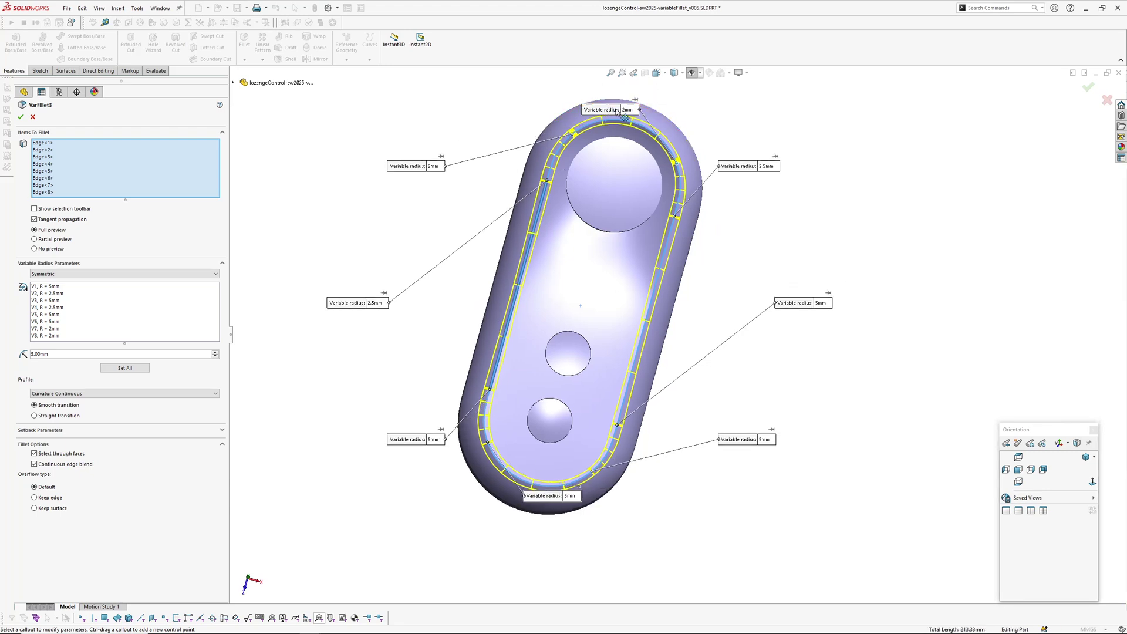
- Accept the top rim's variable fillet with Continuous edge blend on and examine the blended rim from several angles
left_click_drag(607, 106, 457, 120)
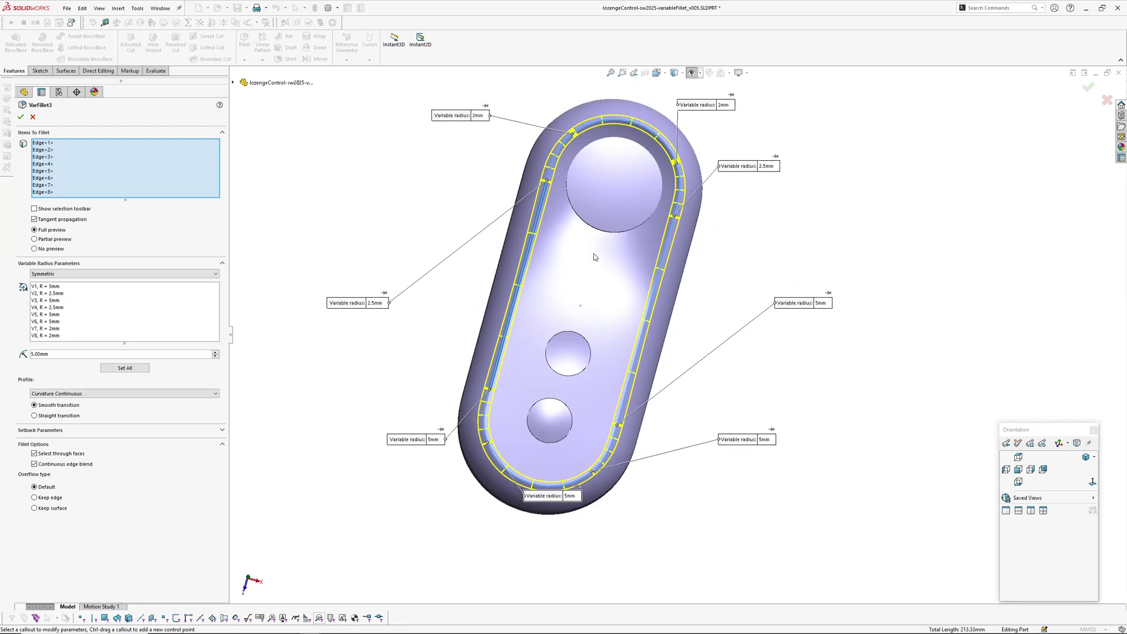
key("Return")
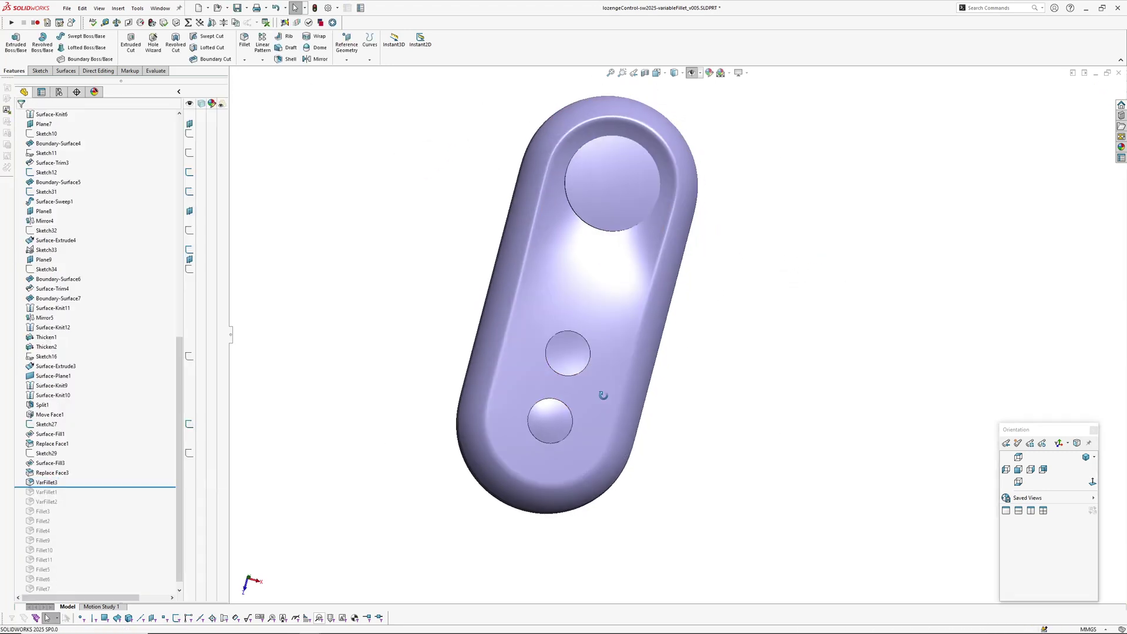
middle_click_drag(622, 393, 566, 355)
scroll(566, 356, "down", 7)
scroll(602, 320, "up", 4)
middle_click_drag(603, 320, 511, 412)
middle_click_drag(703, 291, 653, 323)
key("f")
scroll(516, 204, "down", 3)
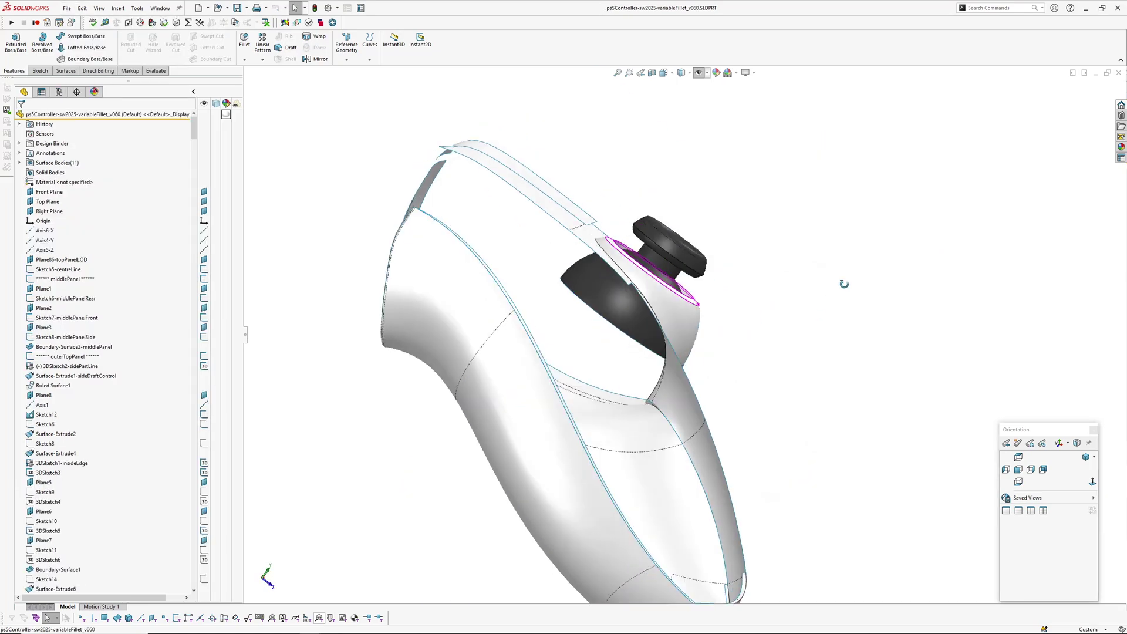
- Roll the controller part's feature history forward to just after Boundary-Surface45-addExtraSection
middle_click_drag(844, 282, 817, 353)
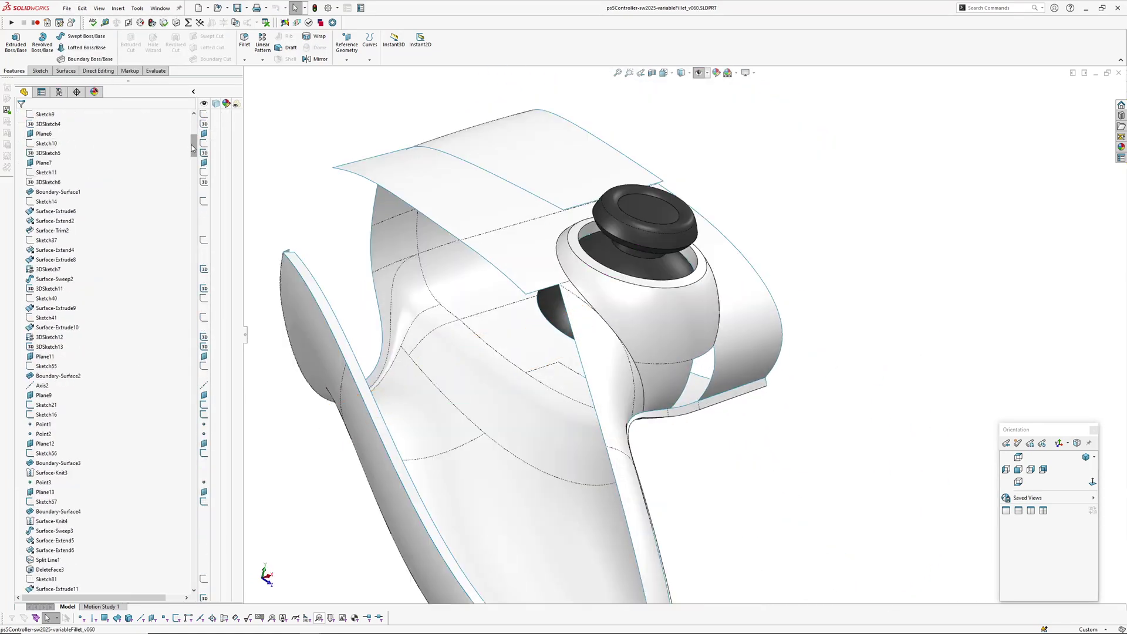
left_click_drag(191, 147, 191, 367)
left_click_drag(147, 265, 135, 450)
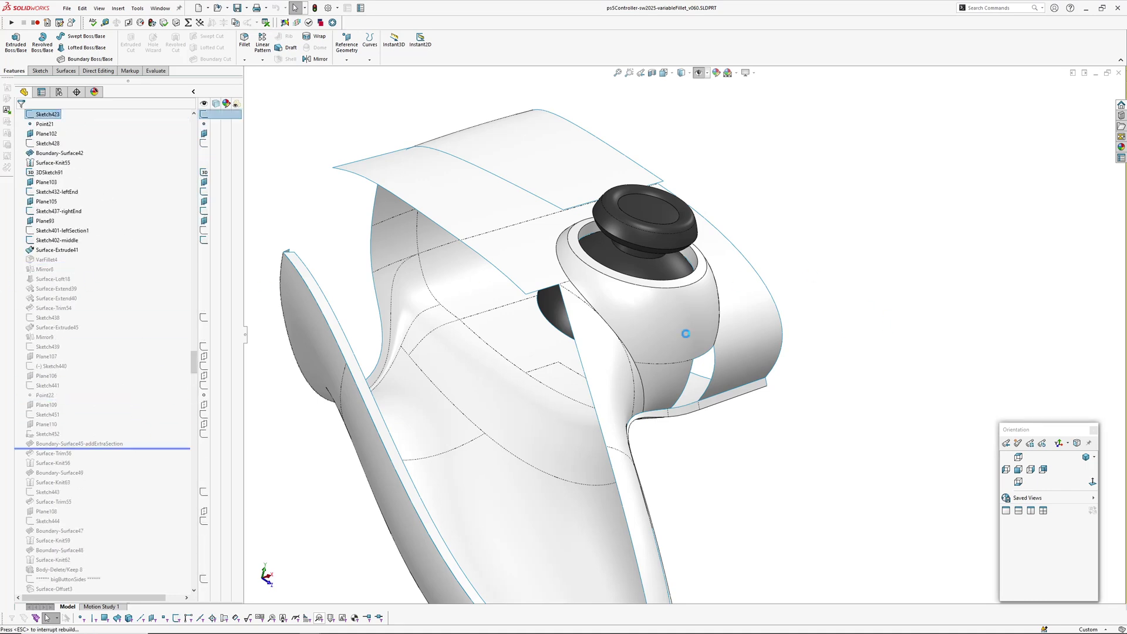
- Select the boundary surface around the thumbstick housing and examine how it blends into the handle and middle panel
middle_click_drag(620, 320, 622, 369)
scroll(619, 328, "down", 3)
scroll(685, 198, "up", 3)
middle_click_drag(684, 199, 739, 283)
left_click(764, 333)
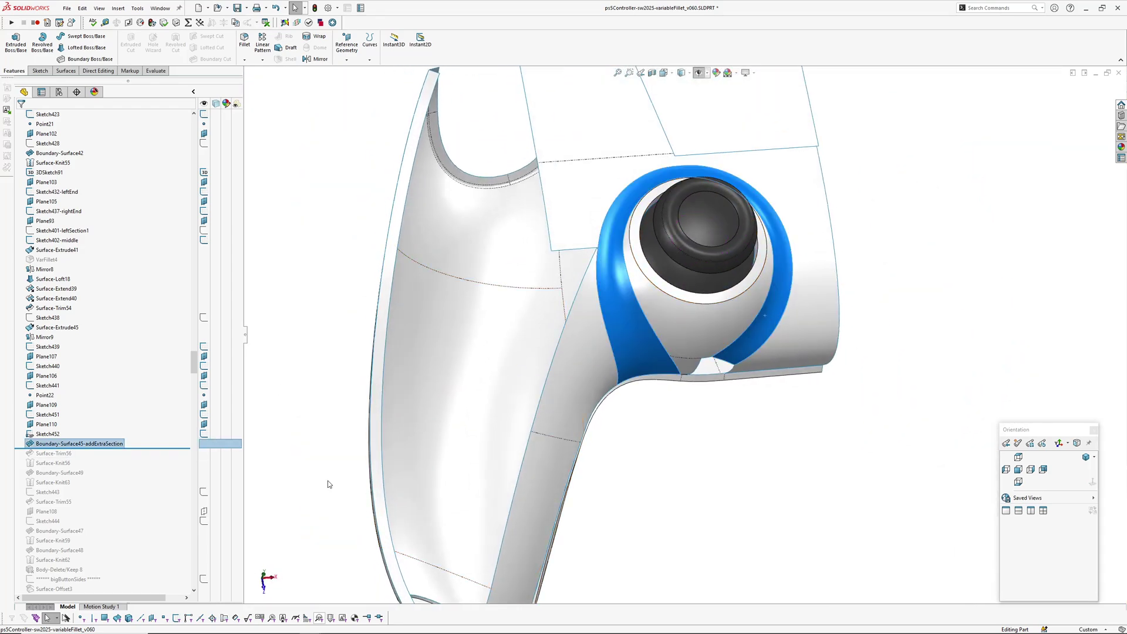
middle_click_drag(697, 390, 687, 272)
scroll(656, 358, "down", 5)
scroll(657, 369, "up", 2)
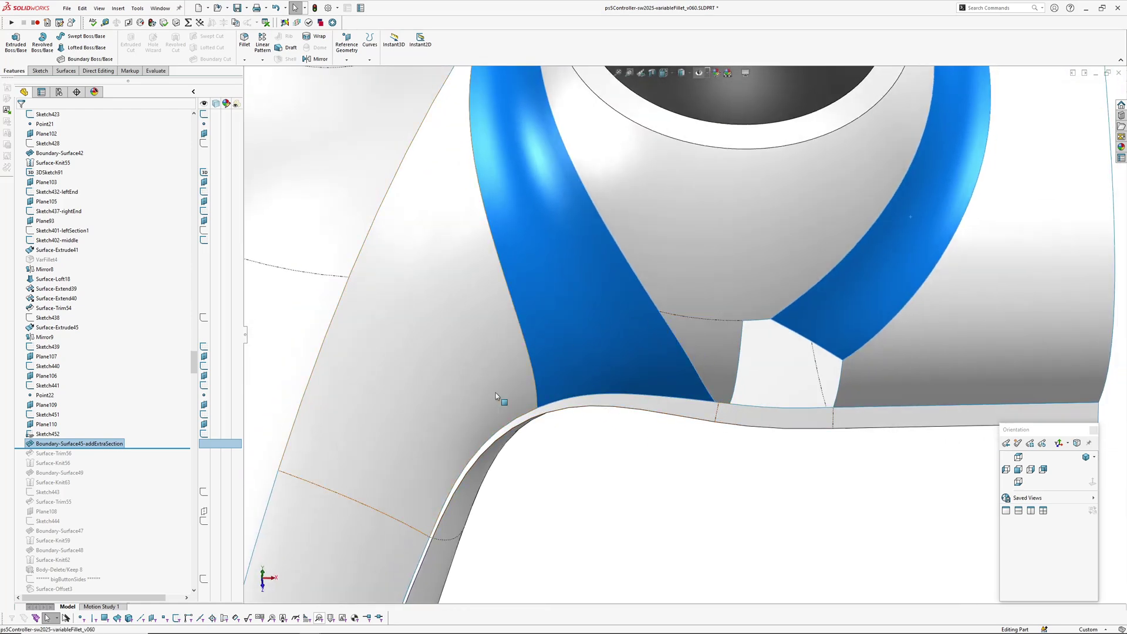
left_click(619, 461)
scroll(660, 365, "up", 2)
middle_click_drag(659, 365, 653, 264)
middle_click_drag(625, 350, 665, 380)
scroll(665, 300, "up", 1)
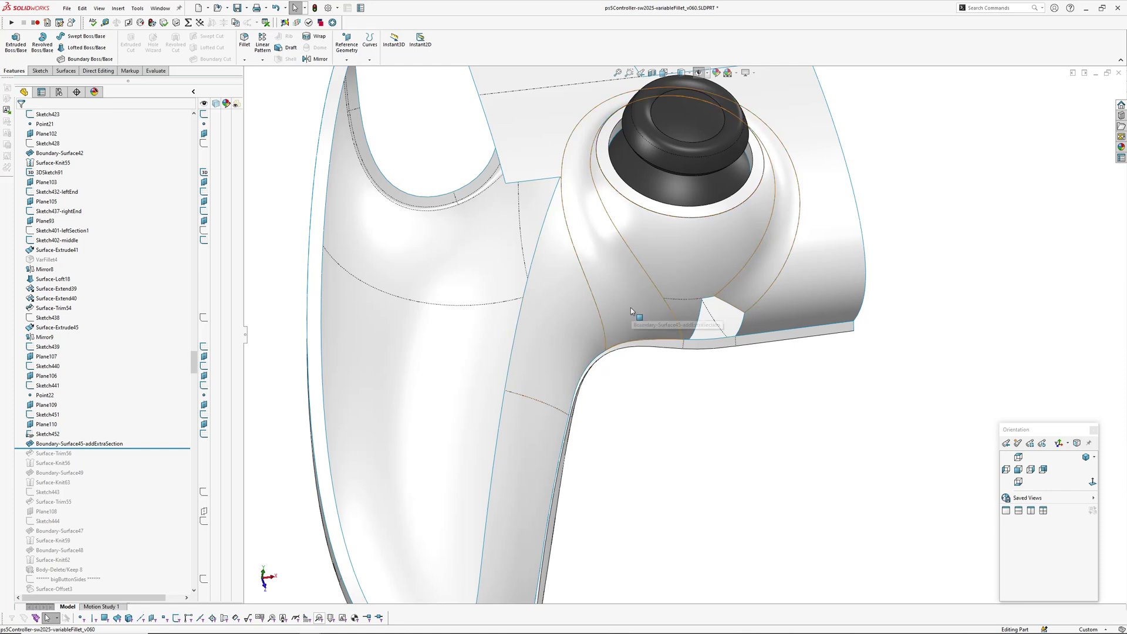
middle_click_drag(629, 308, 629, 340)
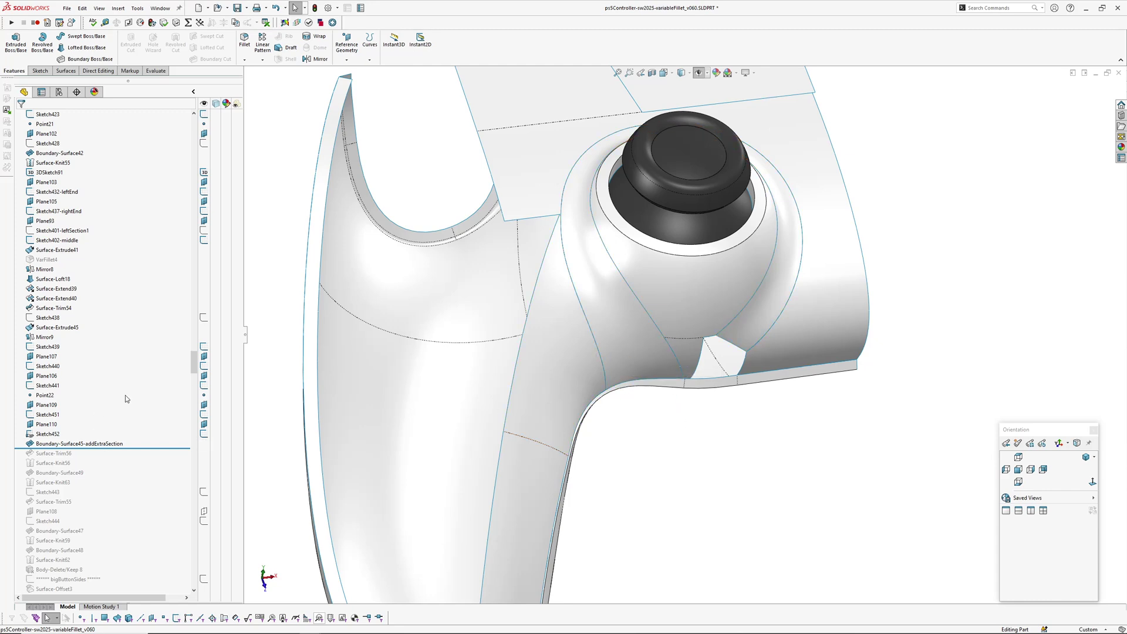
- Roll the controller's feature history back to just before Mirror8
left_click(45, 269)
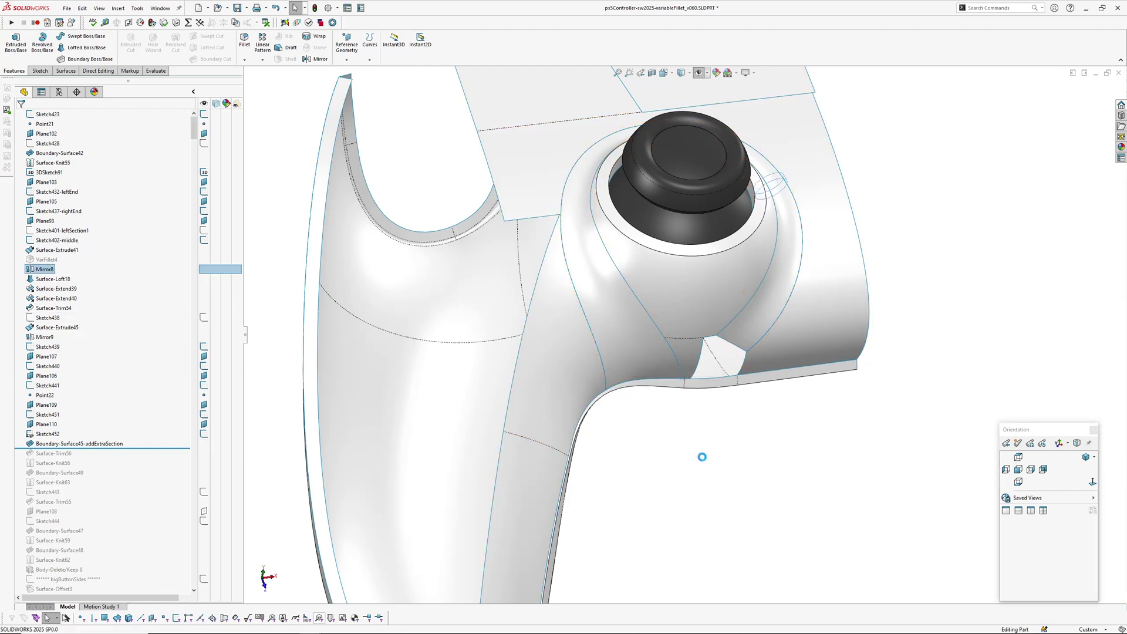
scroll(672, 355, "down", 2)
scroll(615, 401, "up", 1)
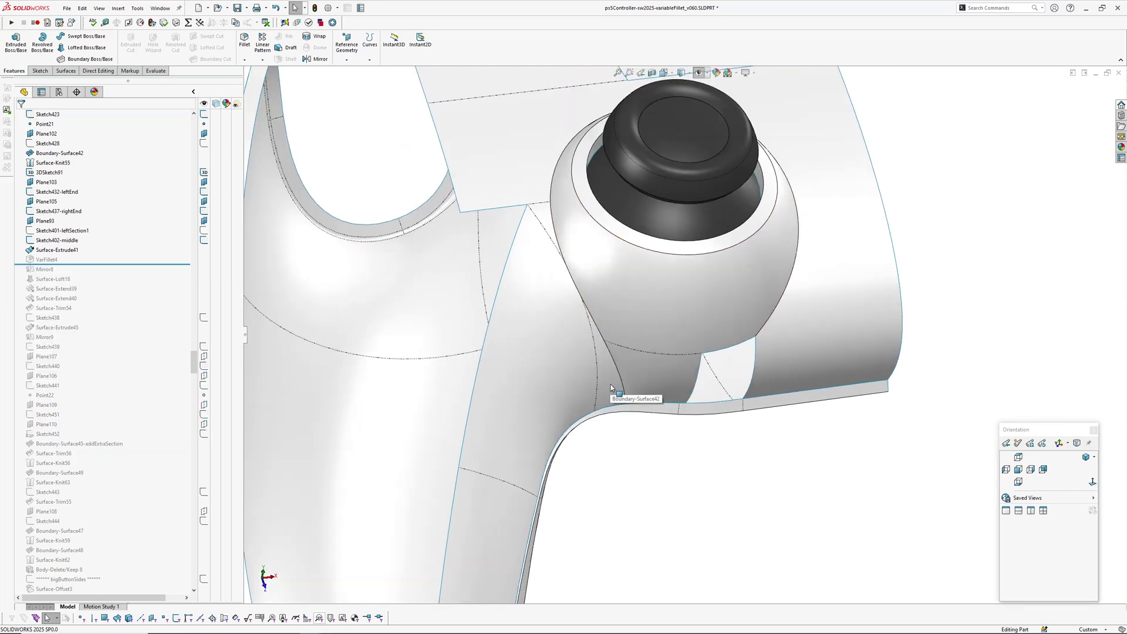
- Start a 2 mm variable size fillet, select the housing's right and rear base edges, and switch off Tangent propagation
key("s")
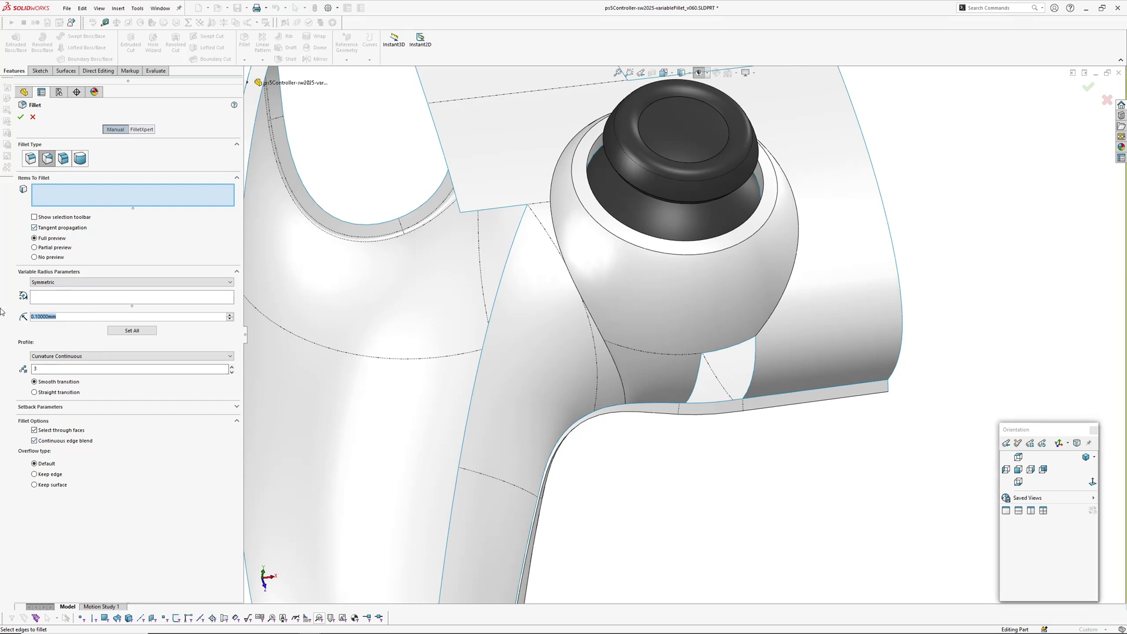
key("Return")
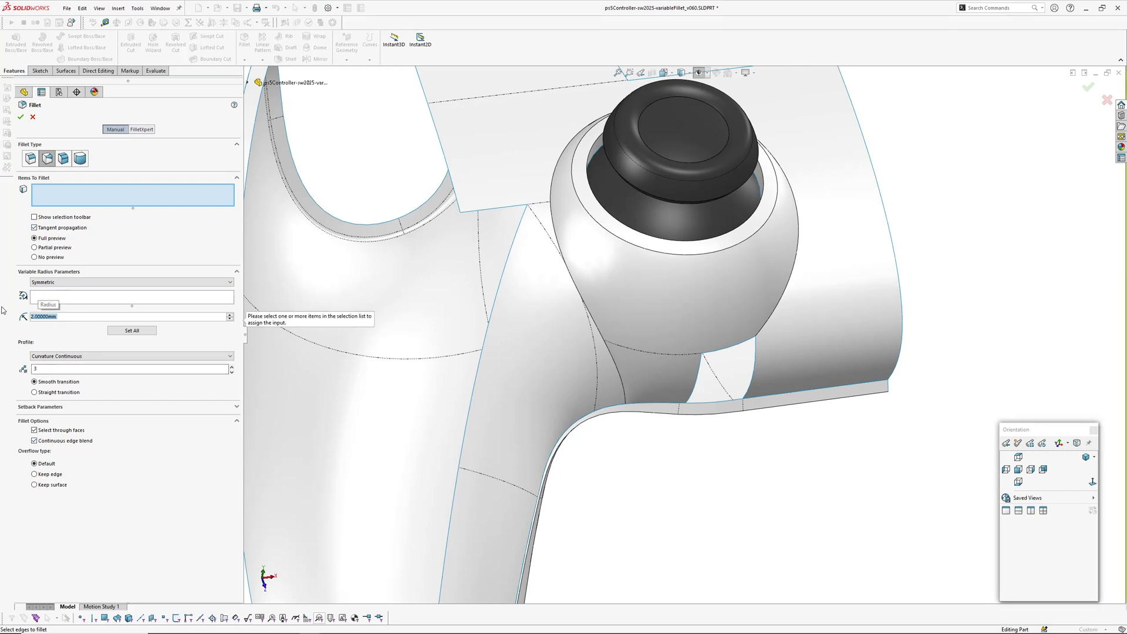
left_click(770, 318)
middle_click_drag(715, 227, 682, 280)
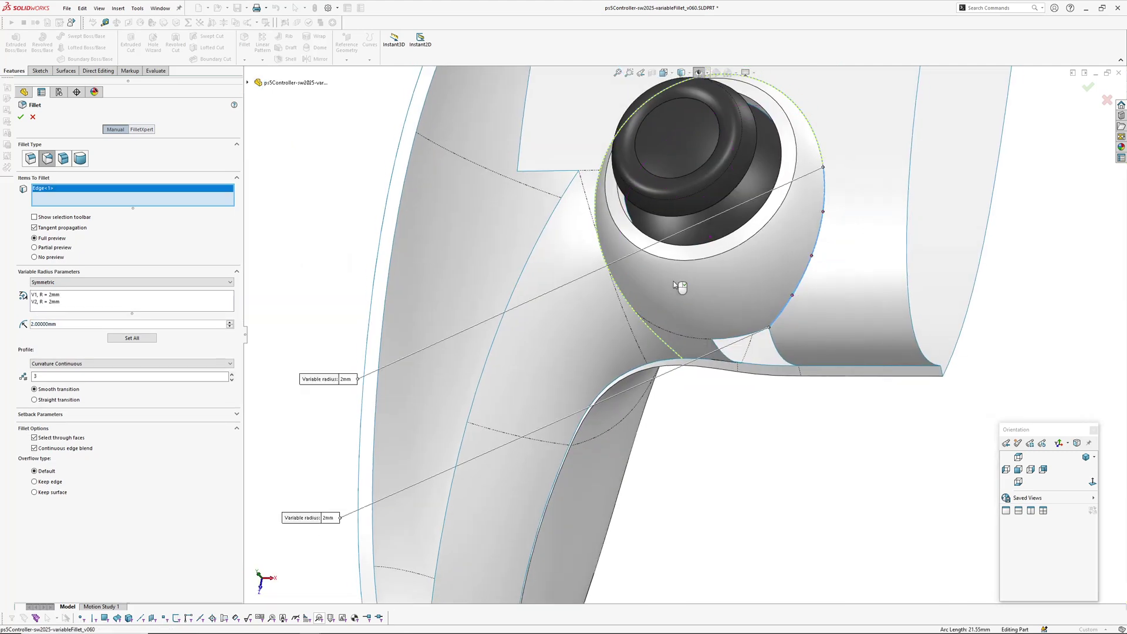
left_click(819, 154)
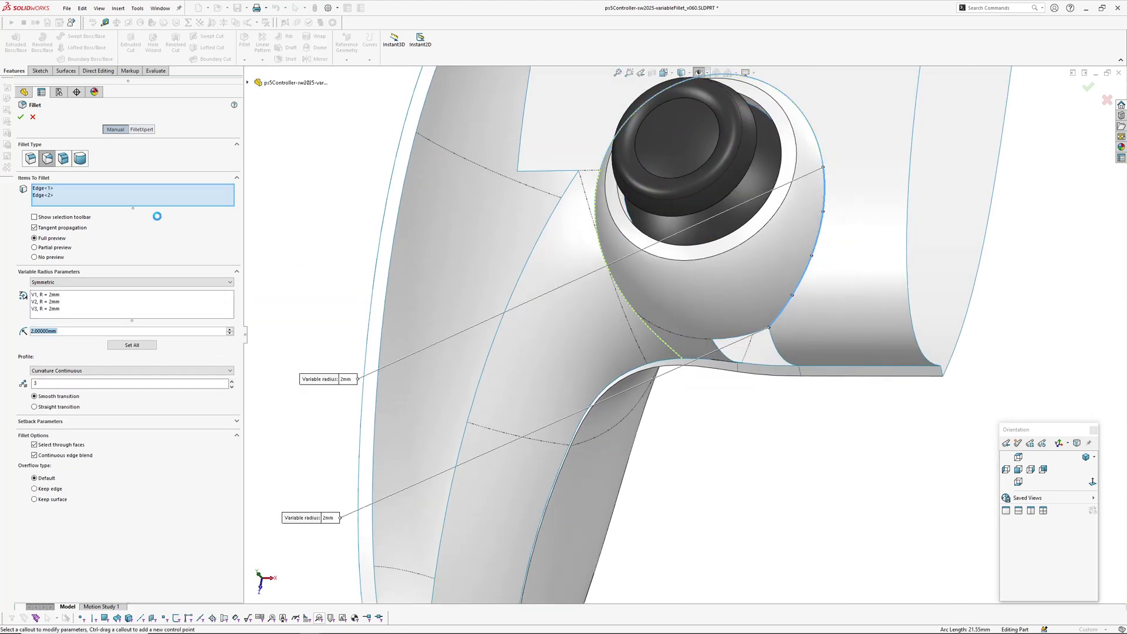
left_click(47, 229)
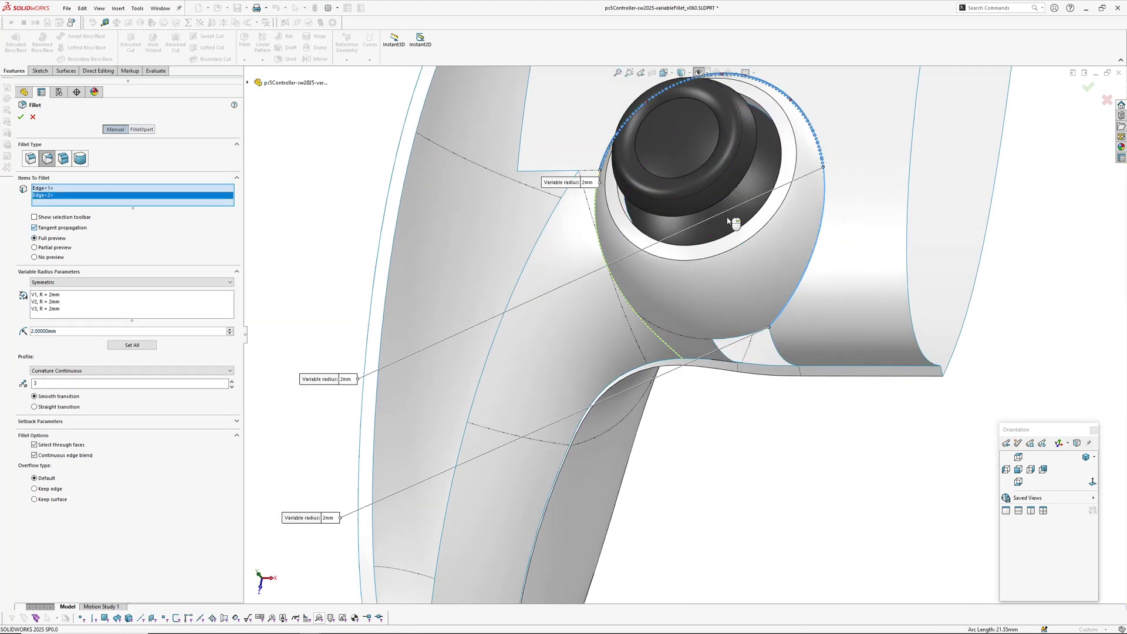
- Add the three consecutive edge segments down the left side of the thumbstick housing's base to the fillet
middle_click_drag(729, 223, 519, 276)
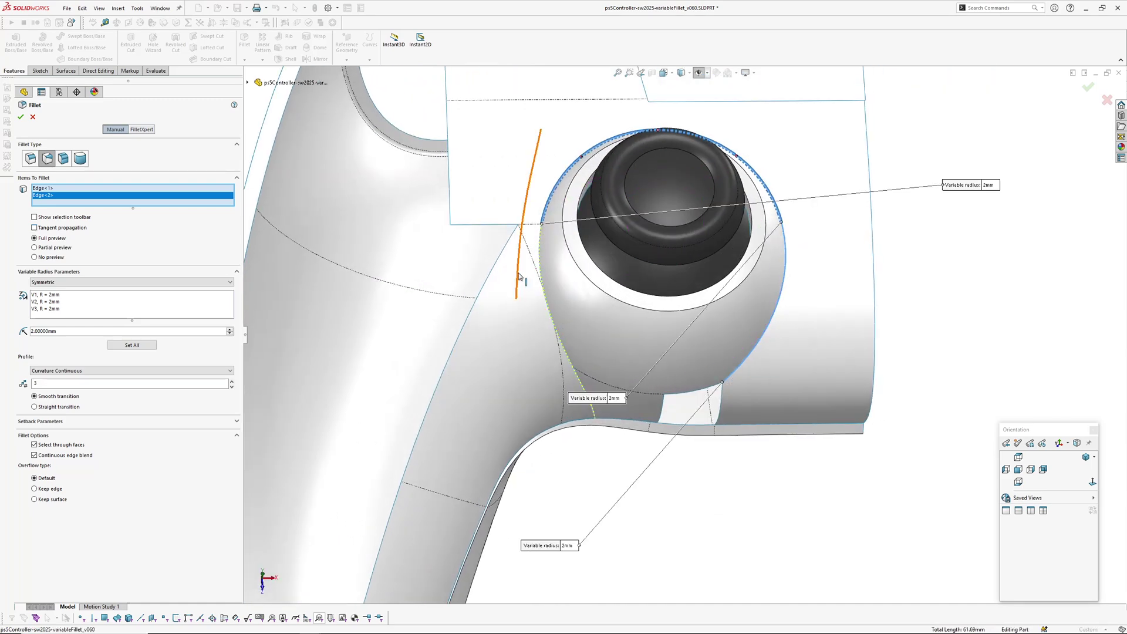
left_click(540, 237)
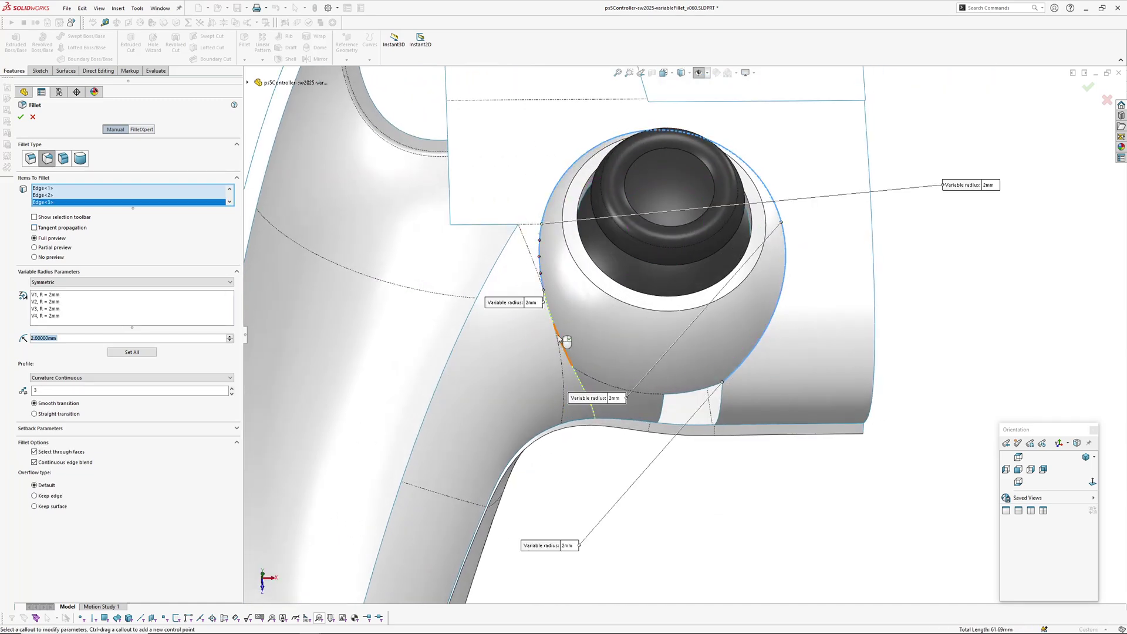
left_click(550, 313)
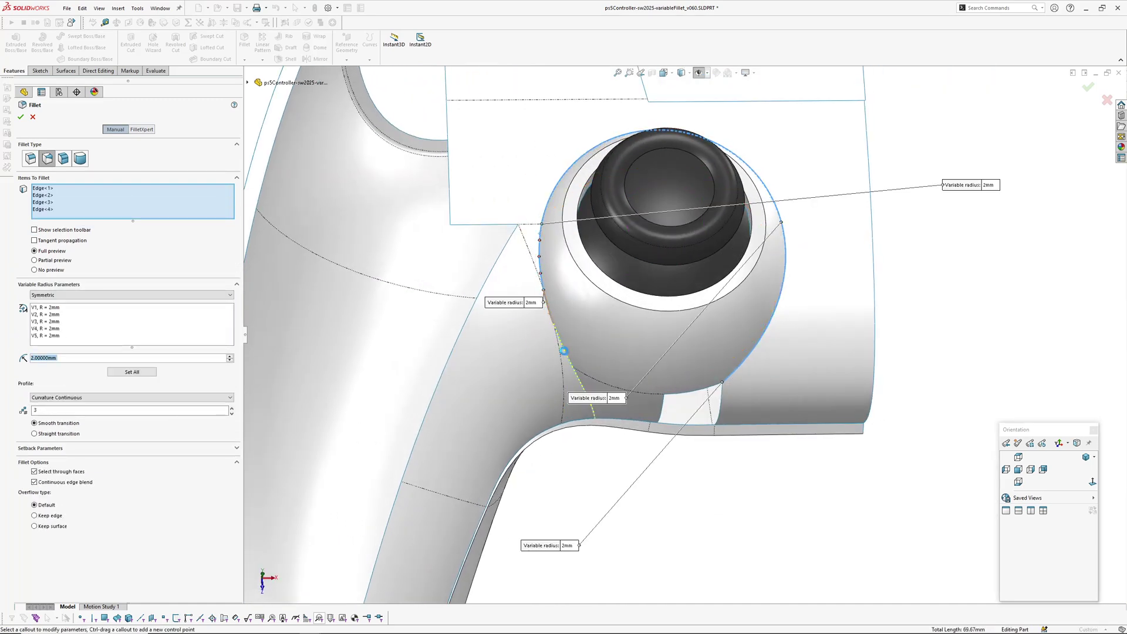
left_click(564, 350)
scroll(508, 405, "down", 2)
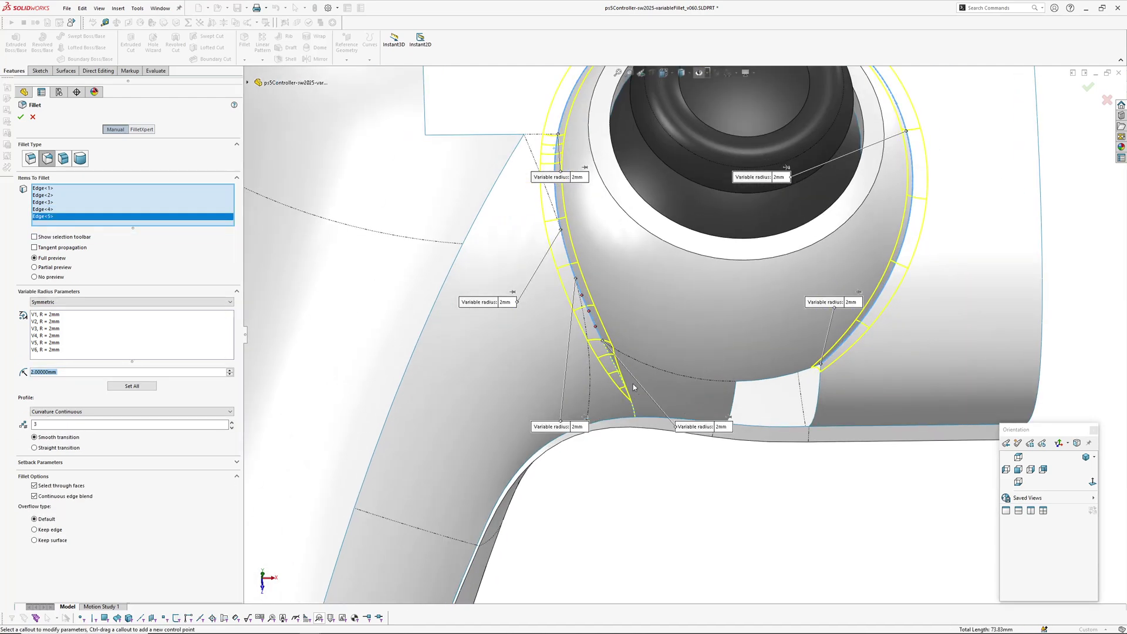
middle_click_drag(630, 376, 635, 335)
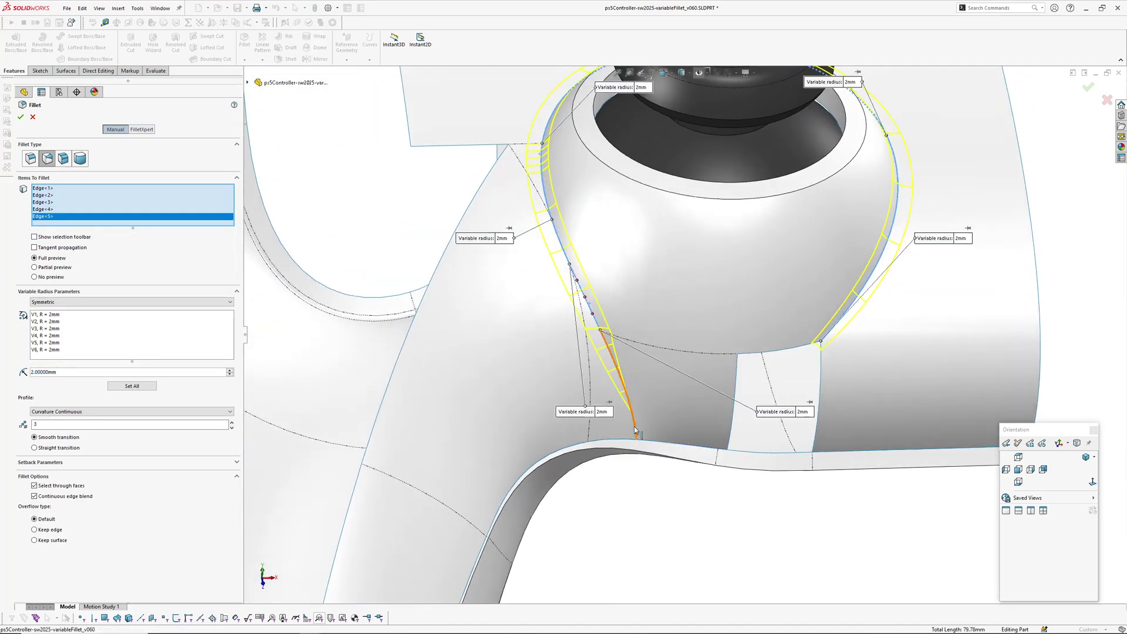
- Try to add the last short edge segment, running down to the panel's lower rim, to the fillet
left_click(638, 434)
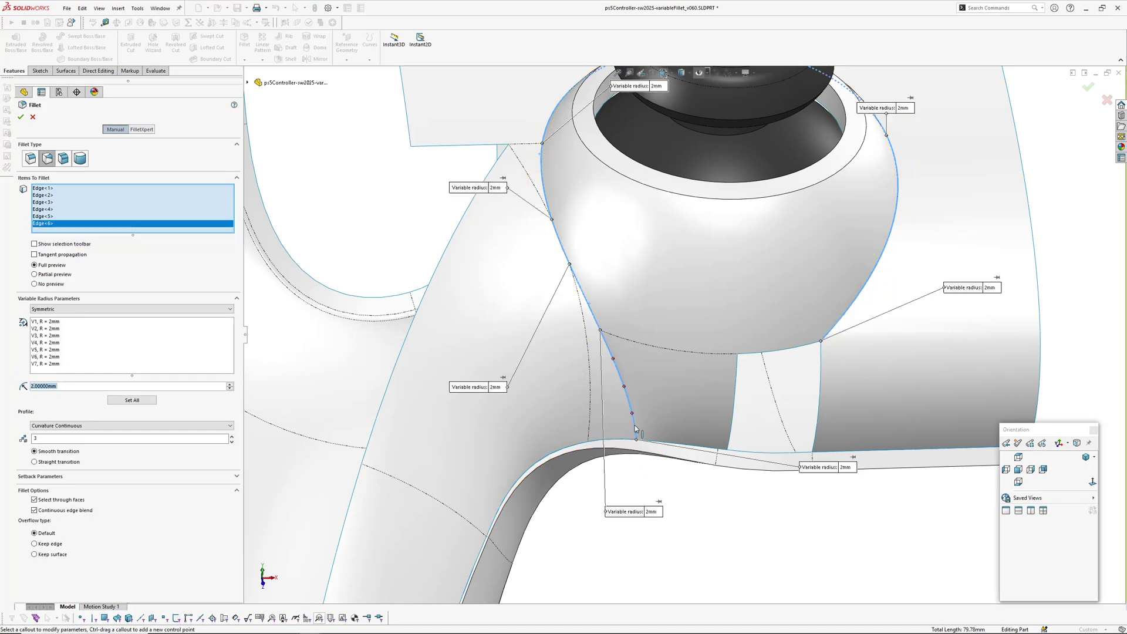
left_click(637, 425)
middle_click_drag(549, 434, 509, 383)
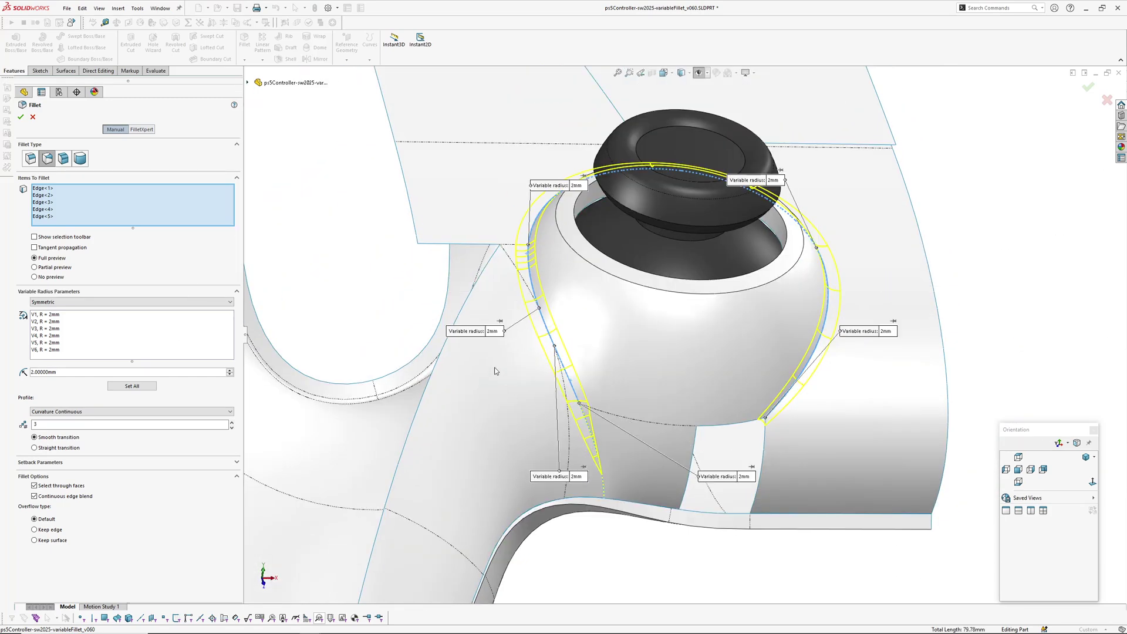
middle_click_drag(754, 318, 674, 315, "ctrl")
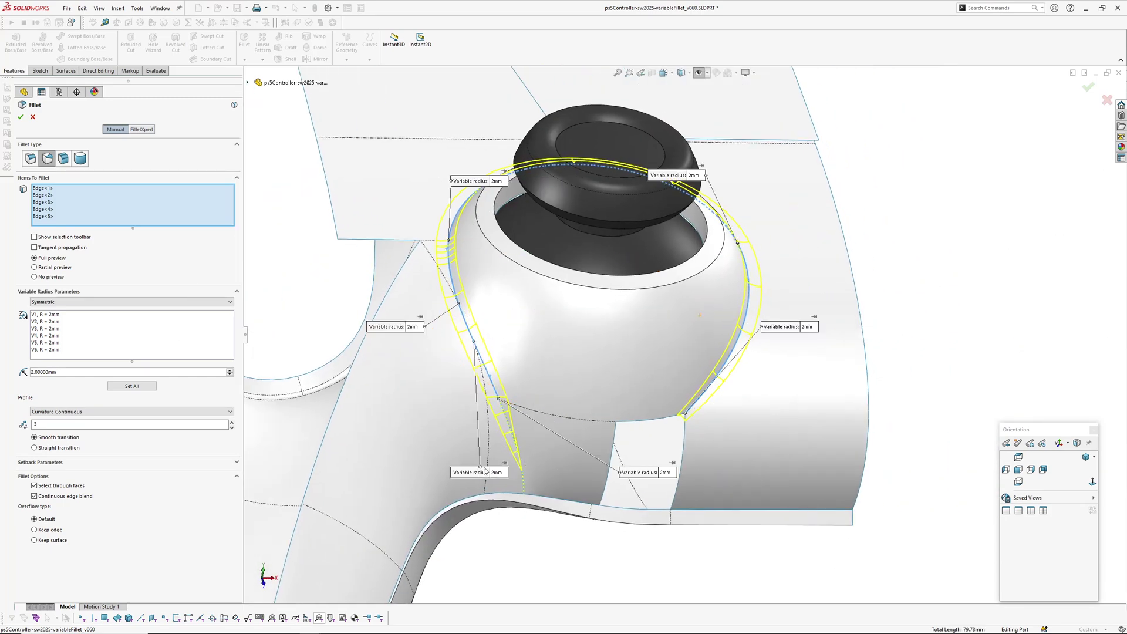
- Move the lower left radius callout clear of the model and set all the fillet's variable radii to 4 mm
left_click_drag(485, 474, 413, 431)
left_click_drag(57, 373, 33, 371)
type("4")
left_click(132, 386)
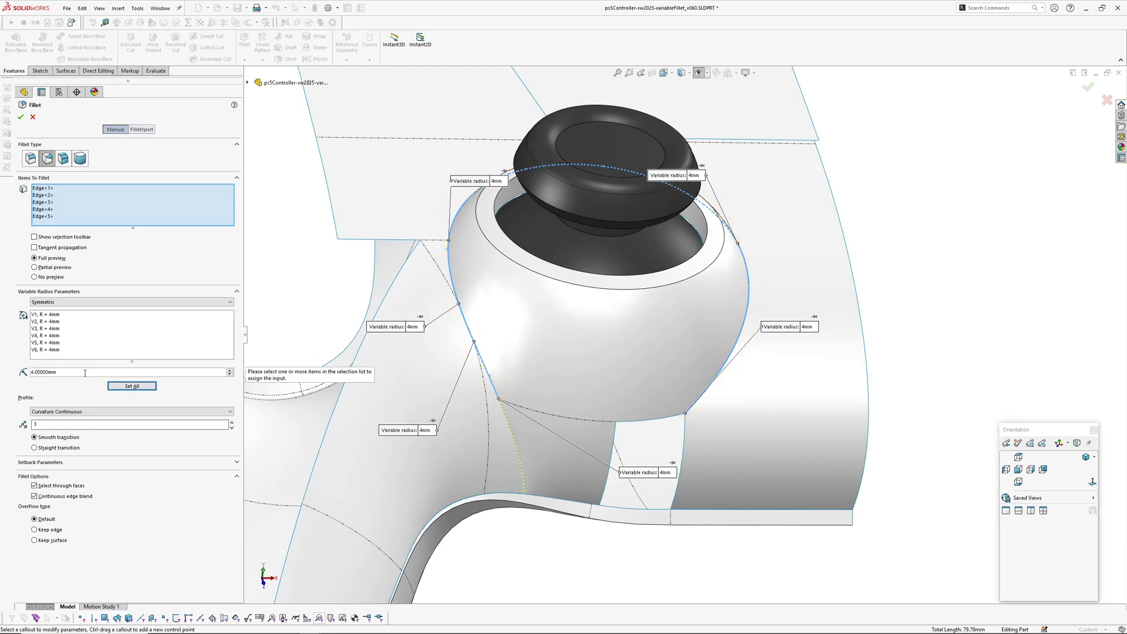
- Set all variable radii of the housing fillet to 3 mm
left_click_drag(80, 372, 2, 372)
type("3")
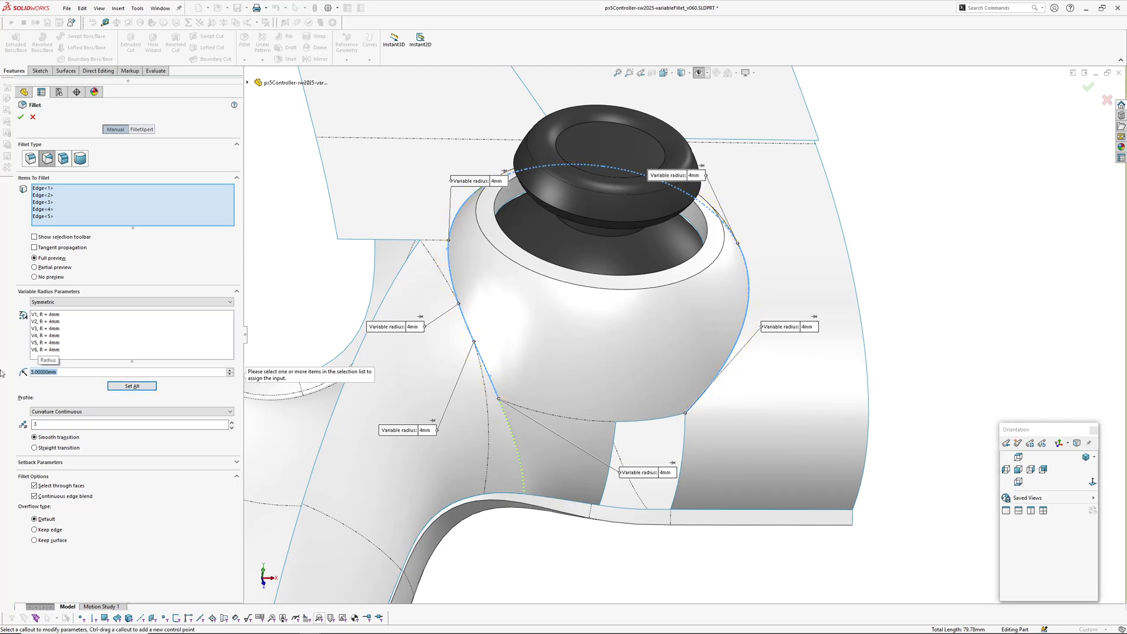
left_click(141, 386)
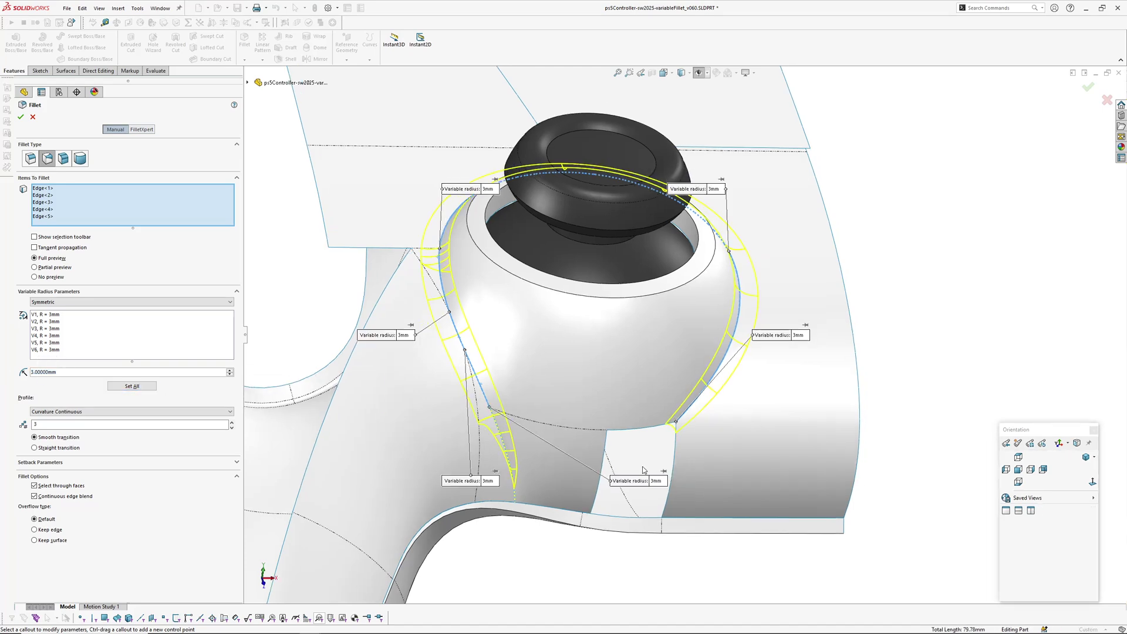
middle_click_drag(453, 327, 446, 358)
- Set the four variable radii at the points down the left side of the thumbstick housing to 5 mm
left_click(399, 351)
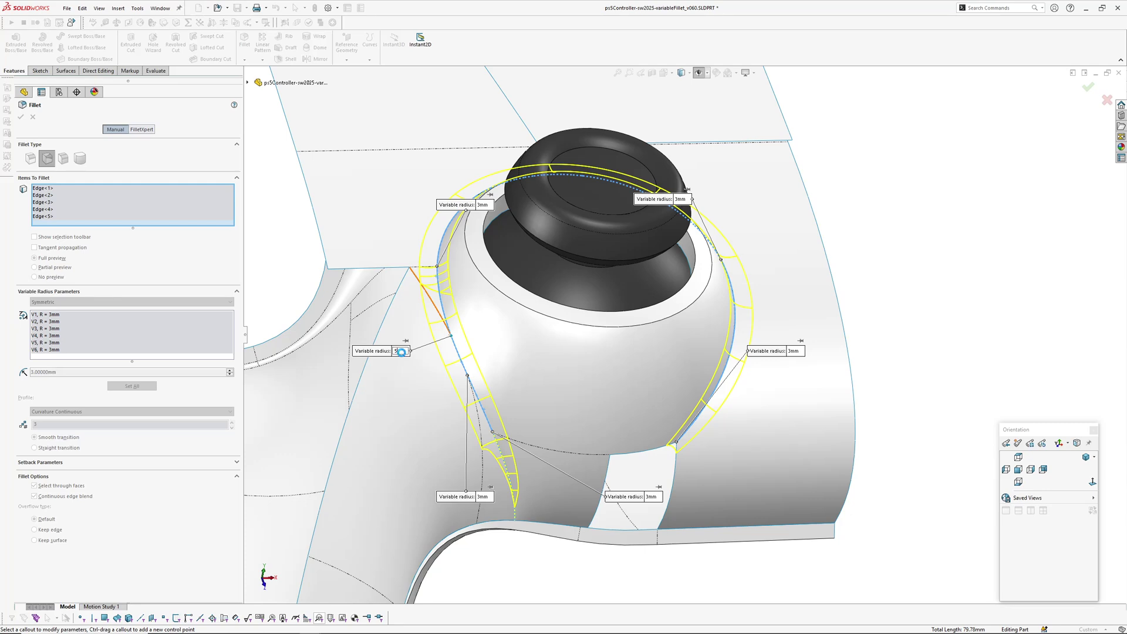
left_click(482, 498)
type("5")
key("Return")
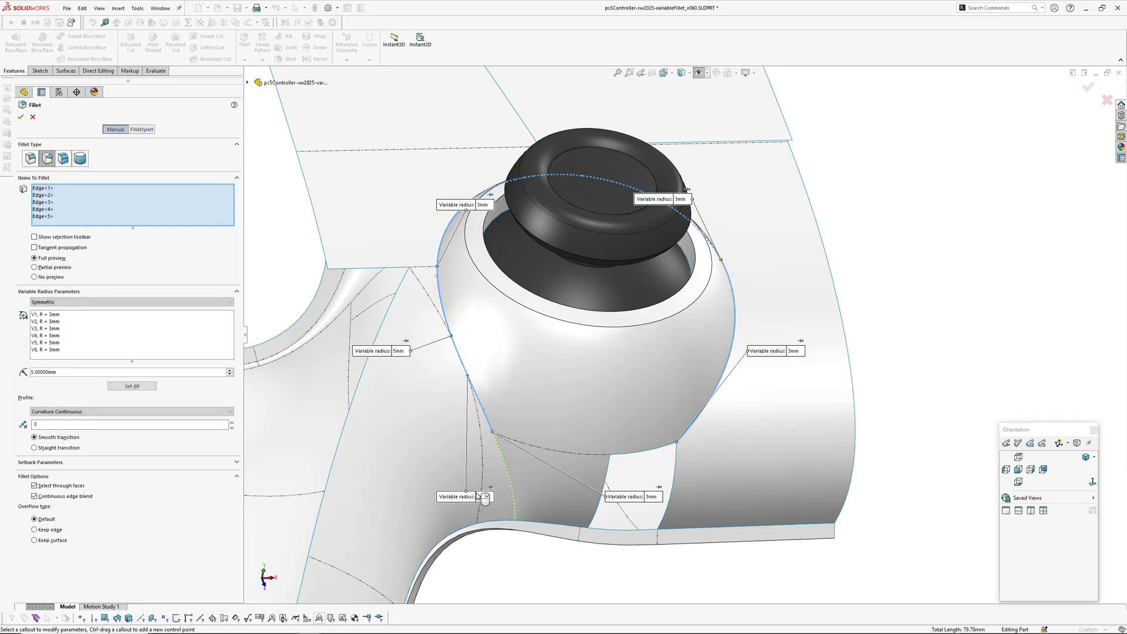
left_click(652, 497)
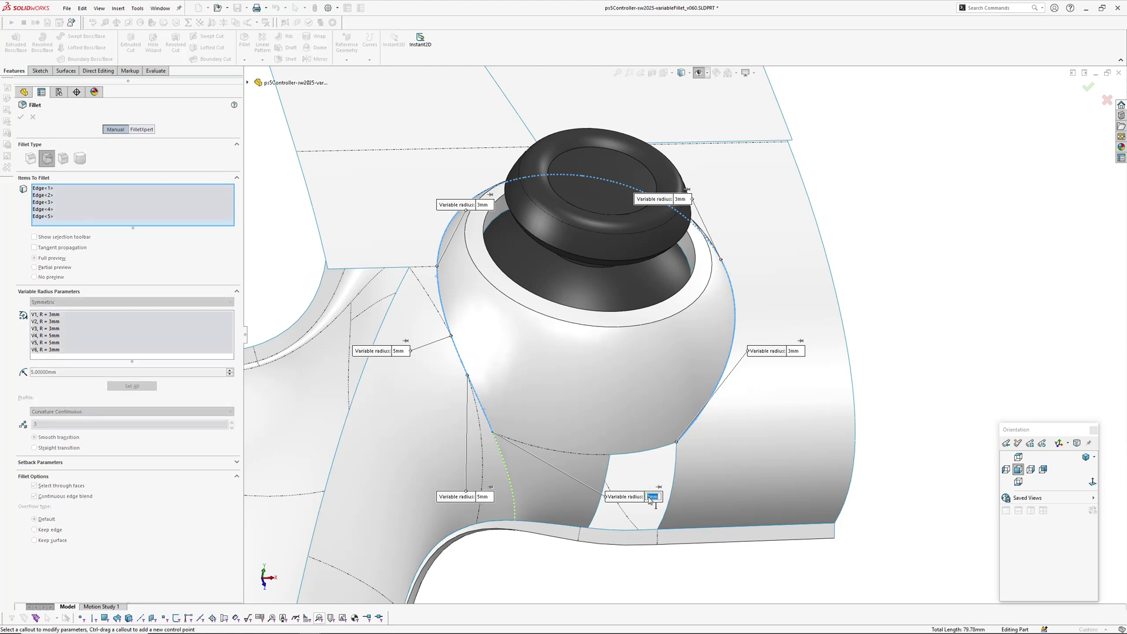
key("Return")
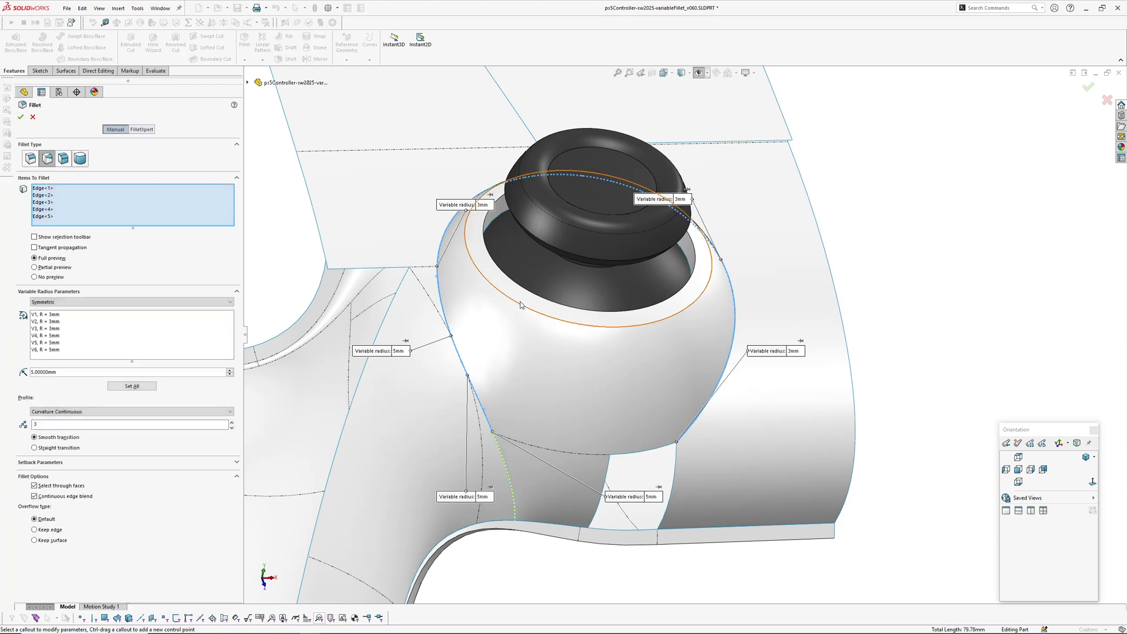
left_click(483, 205)
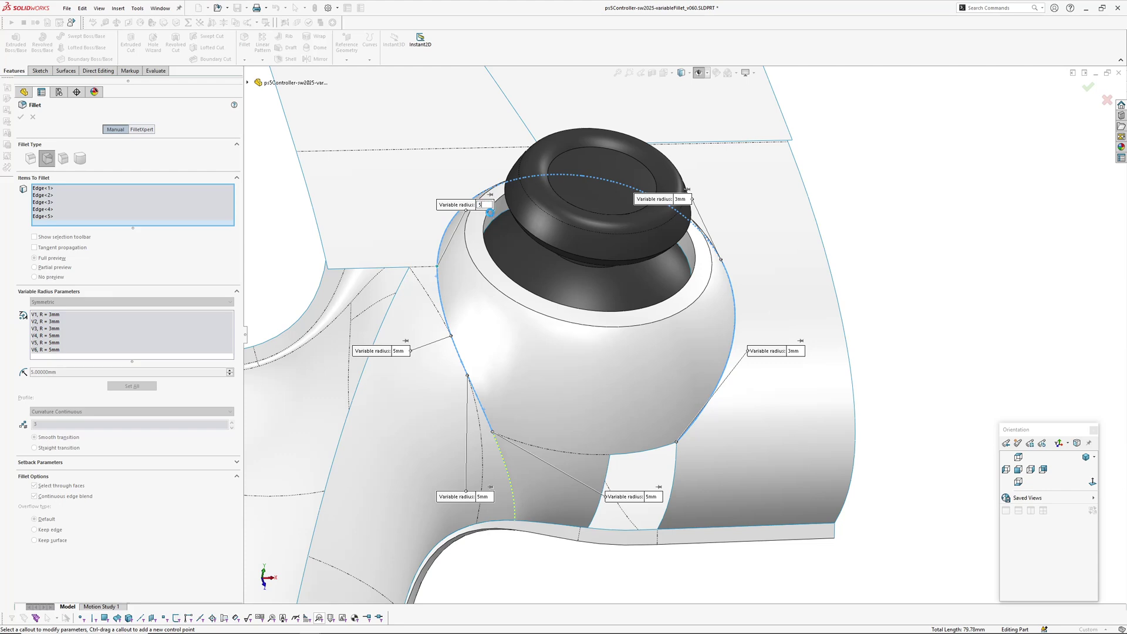
type("5")
key("Return")
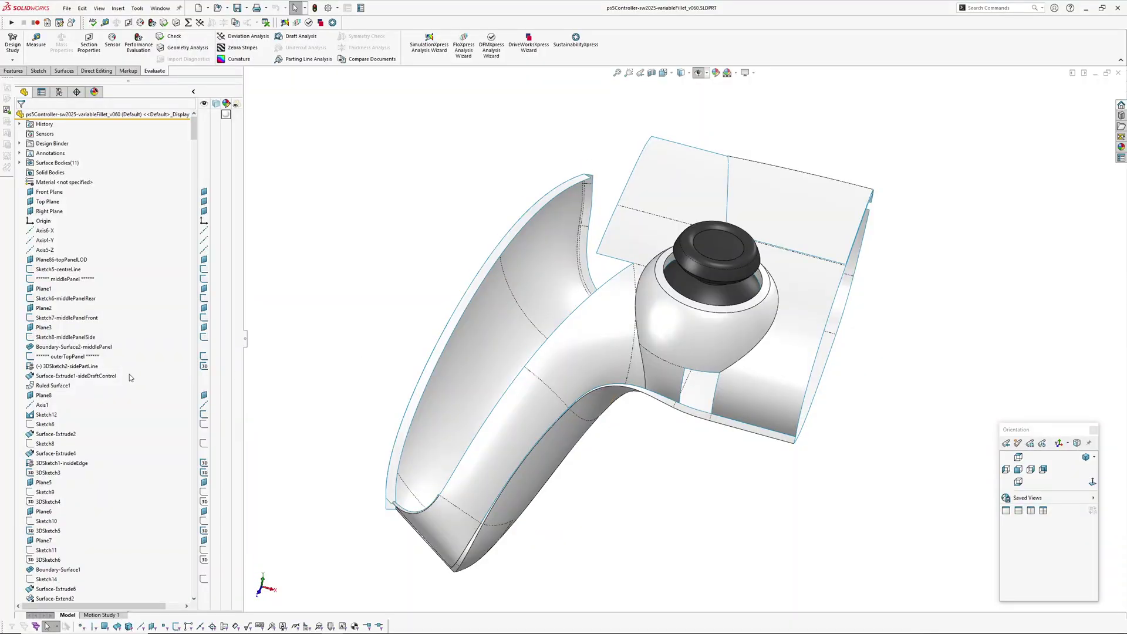
- Open the VarFillet4 feature, just above the rollback bar, for editing
scroll(130, 378, "down", 20)
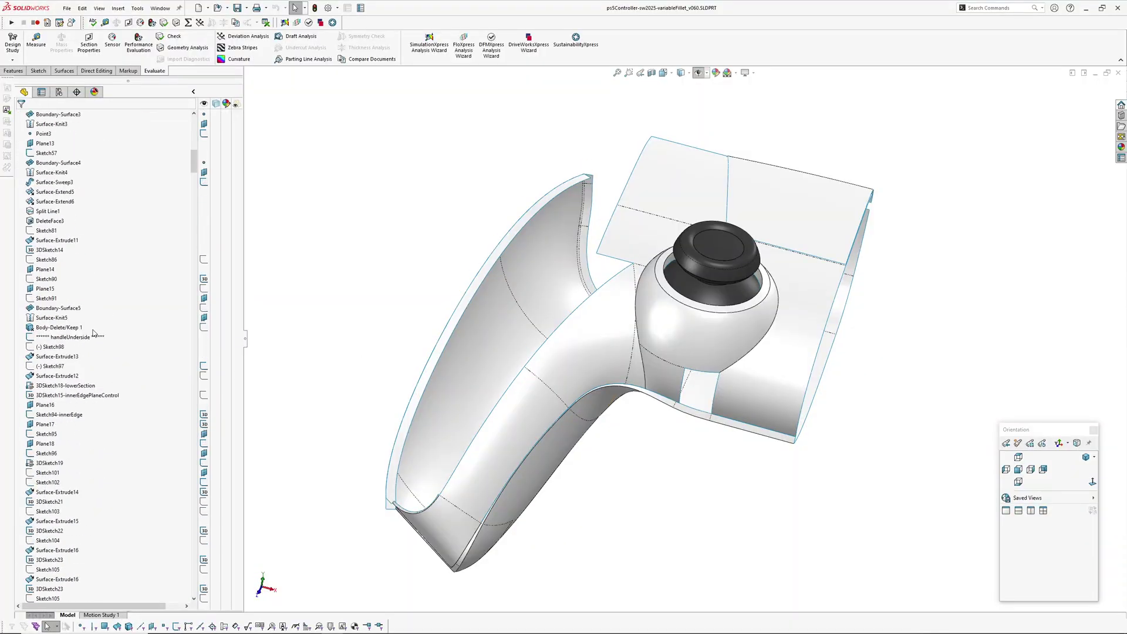
scroll(176, 272, "down", 20)
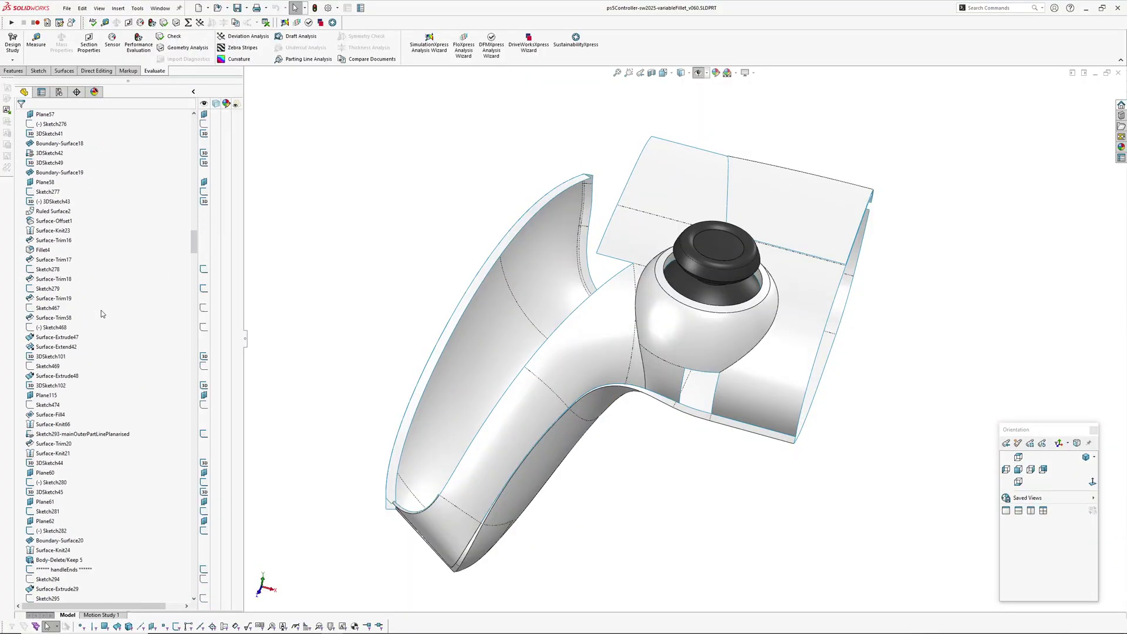
scroll(108, 330, "down", 20)
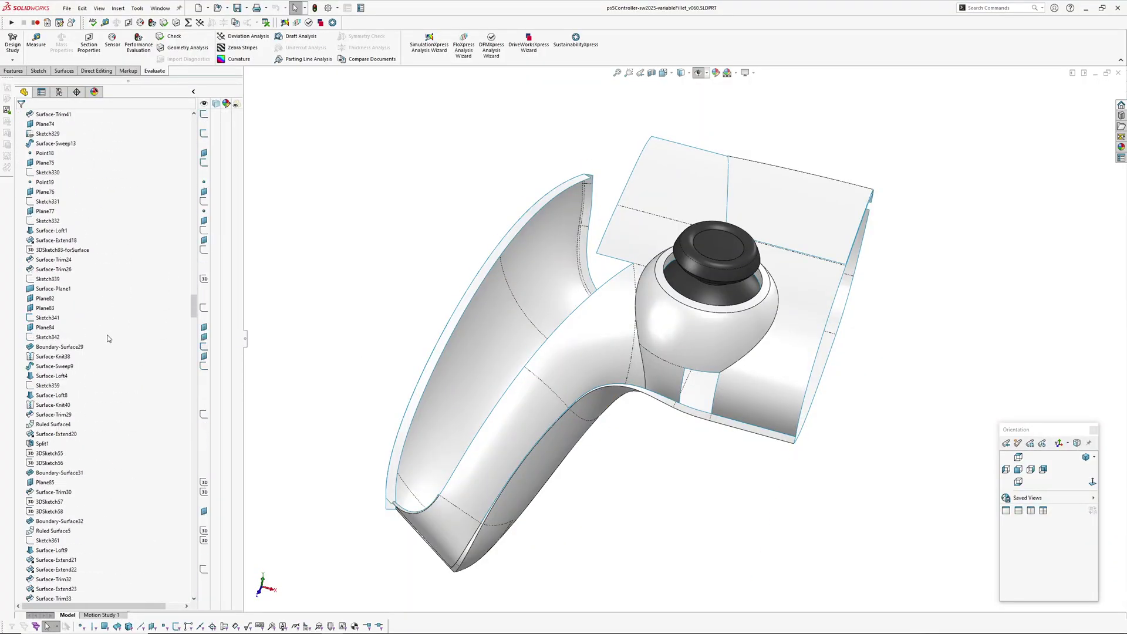
scroll(116, 358, "down", 13)
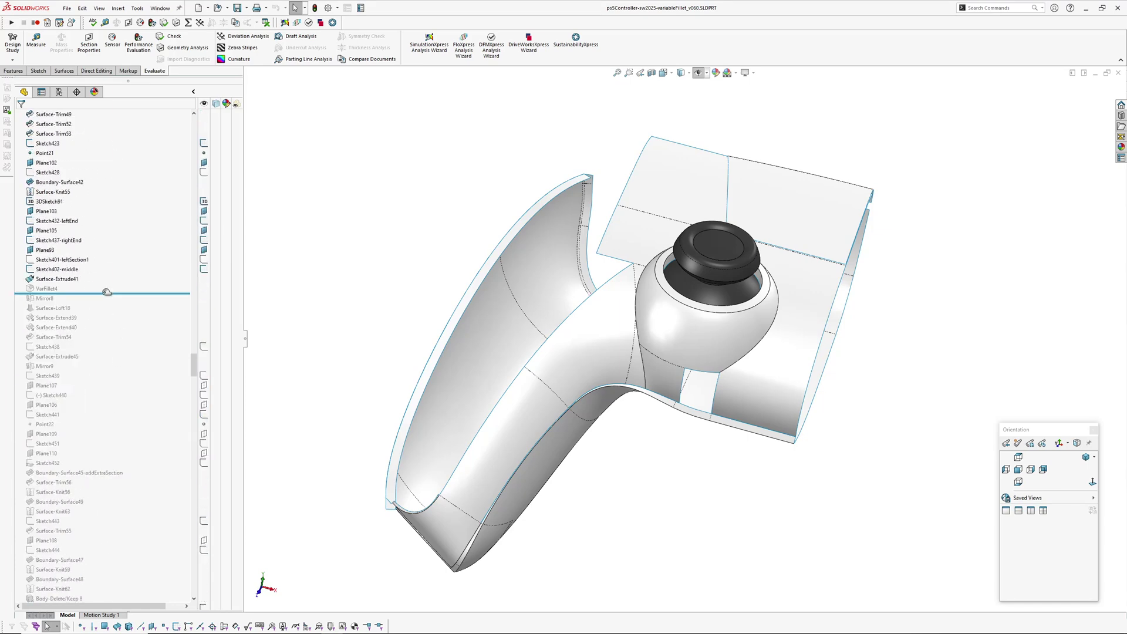
left_click(45, 289)
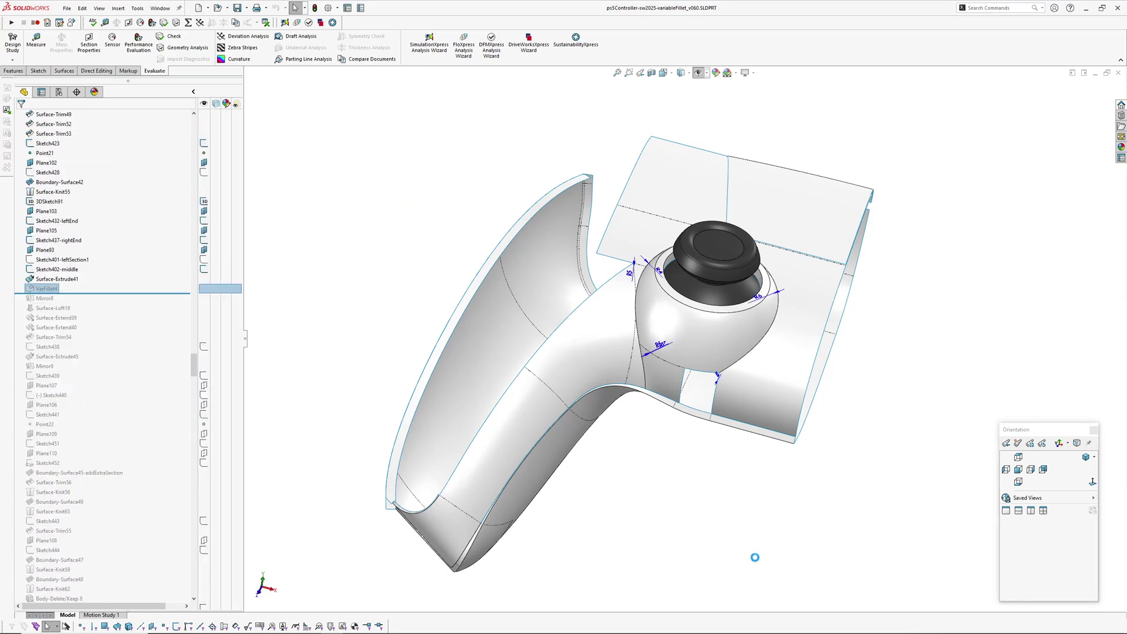
scroll(664, 379, "down", 4)
middle_click(658, 324)
middle_click_drag(659, 325, 699, 355)
left_click(605, 296)
left_click(629, 252)
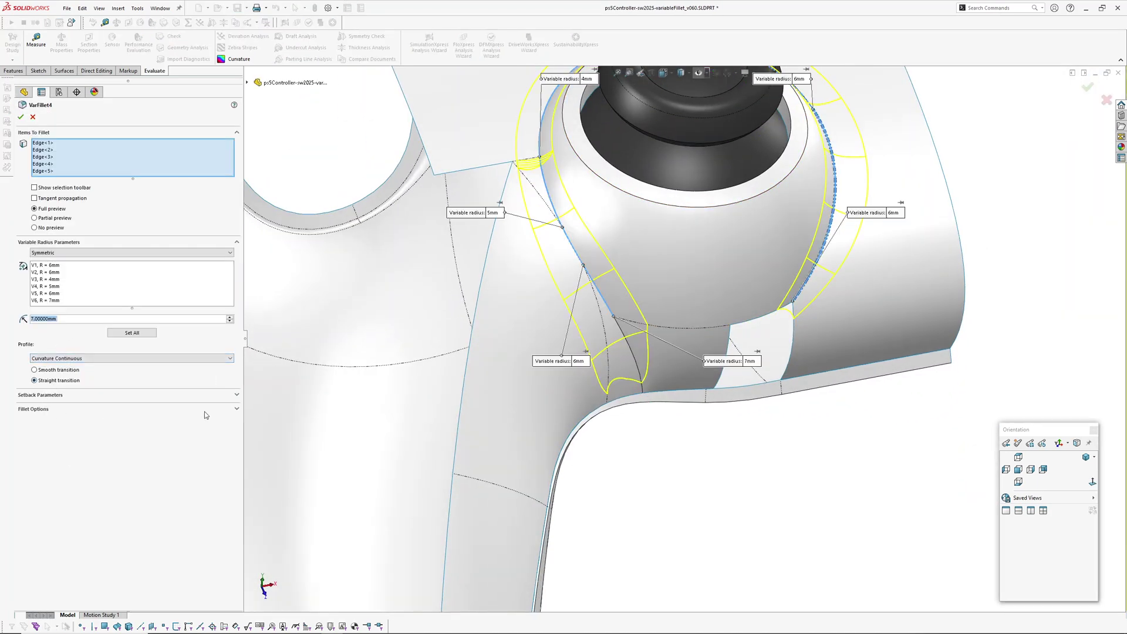
- Move the left-hand radius callouts clear of the housing and enable Continuous edge blend in the fillet options
left_click(238, 410)
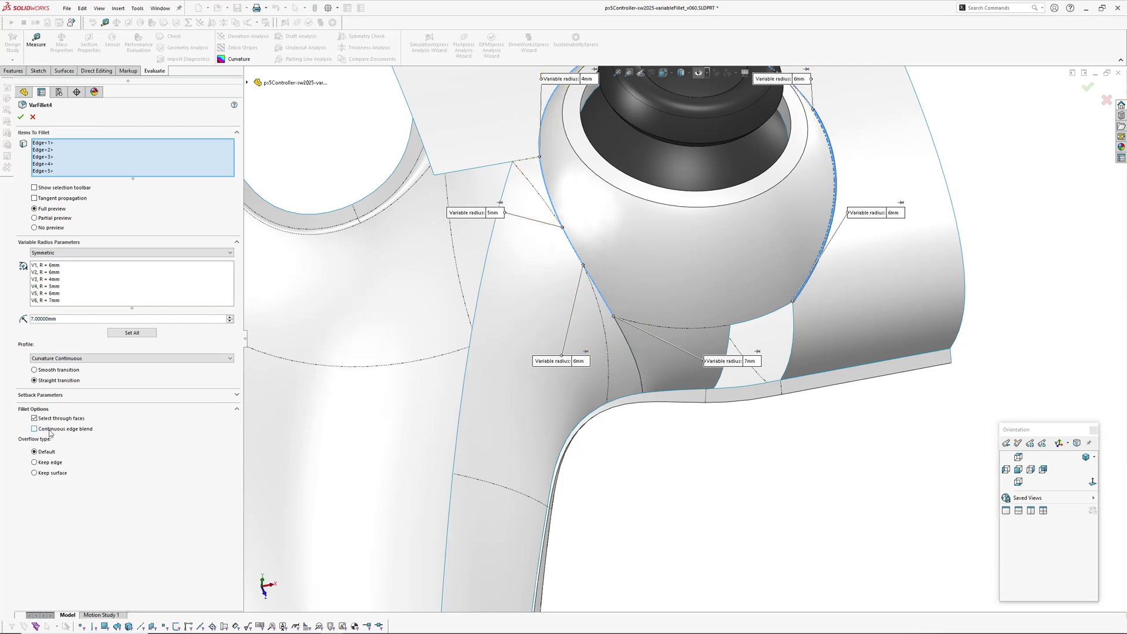
scroll(700, 431, "up", 2)
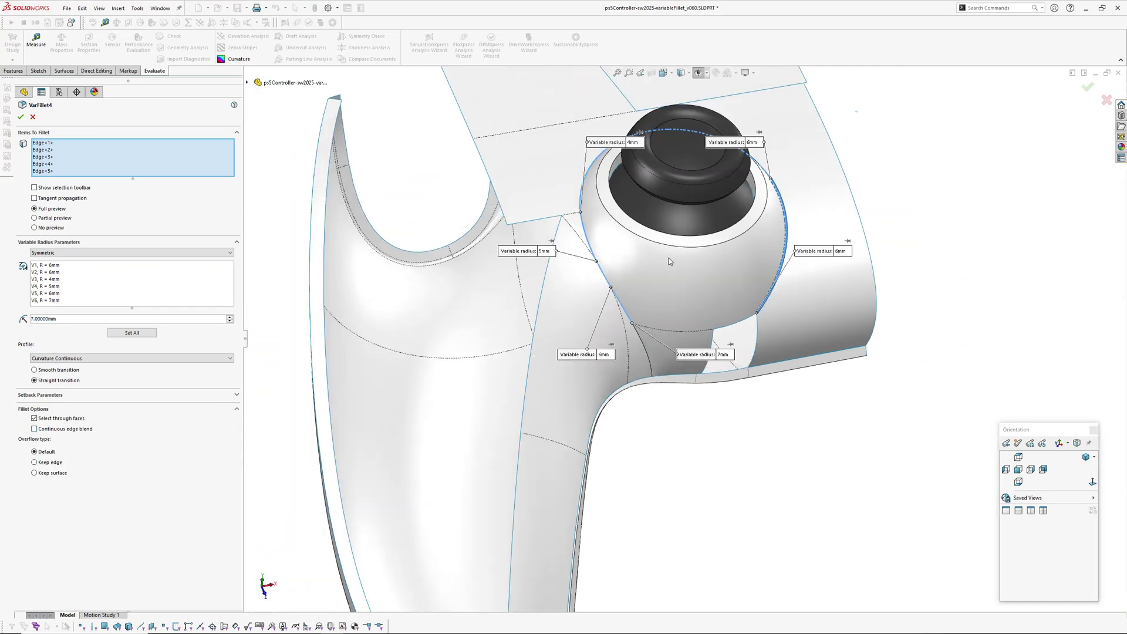
scroll(668, 258, "down", 1)
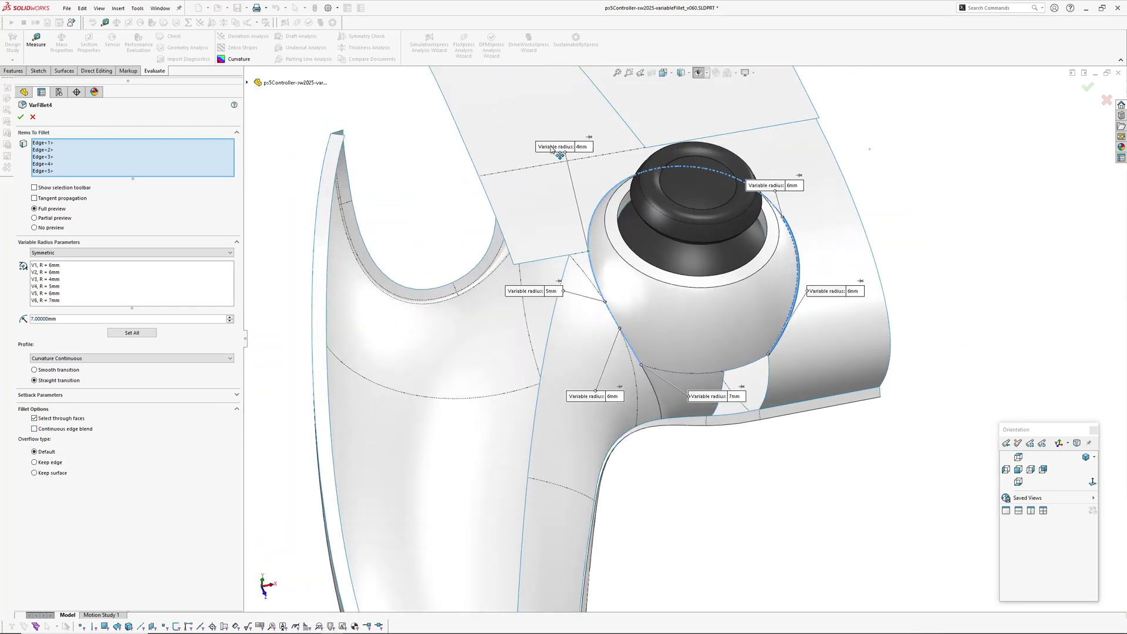
left_click_drag(509, 293, 486, 301)
left_click_drag(584, 402, 581, 410)
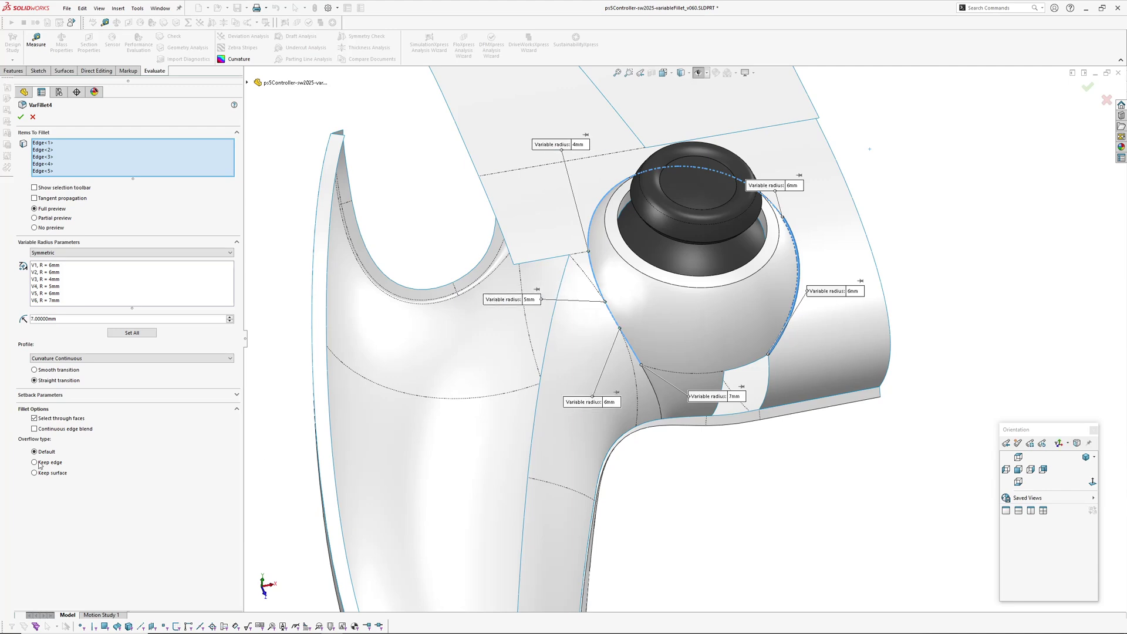
left_click(56, 431)
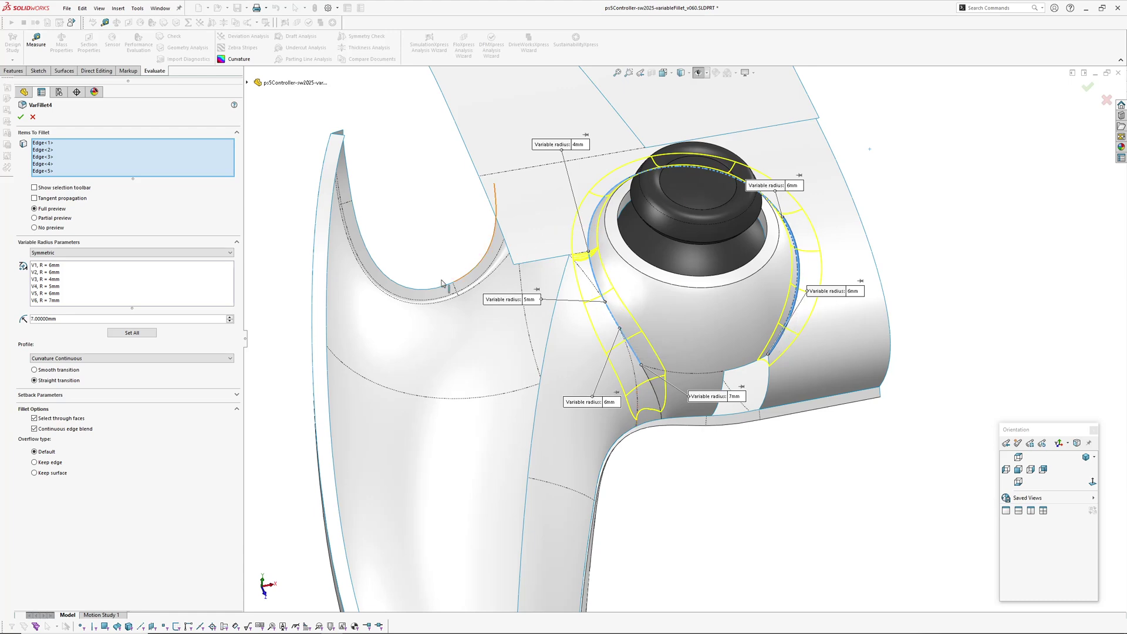
- Try a 7 mm radius at the housing's upper right fillet point and set it back to 6 mm
left_click(793, 186)
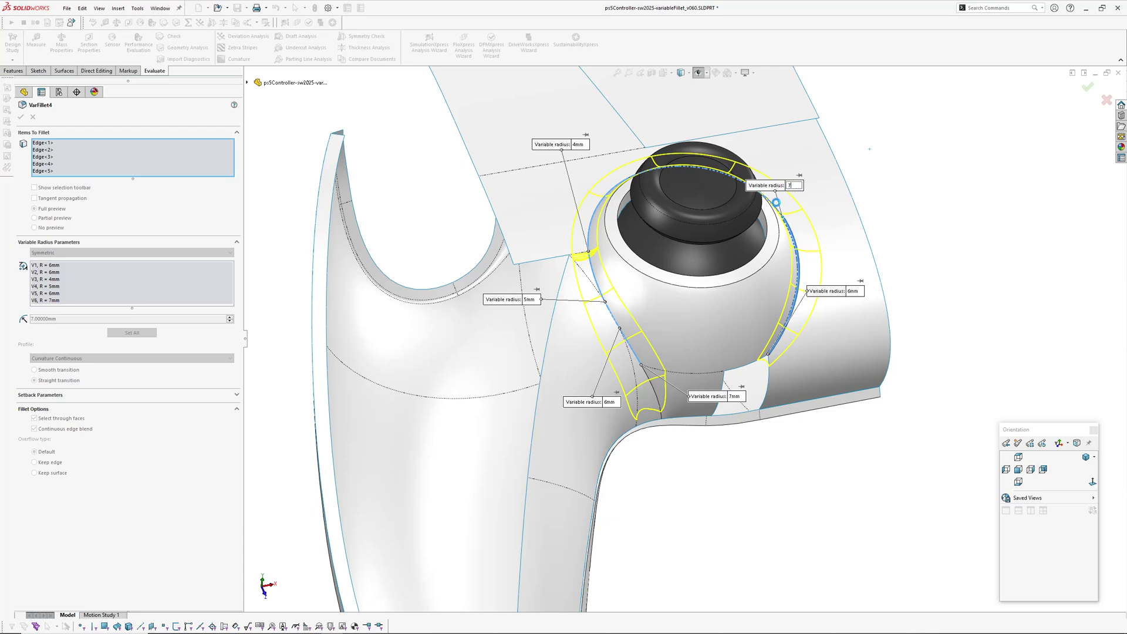
type("7")
key("Return")
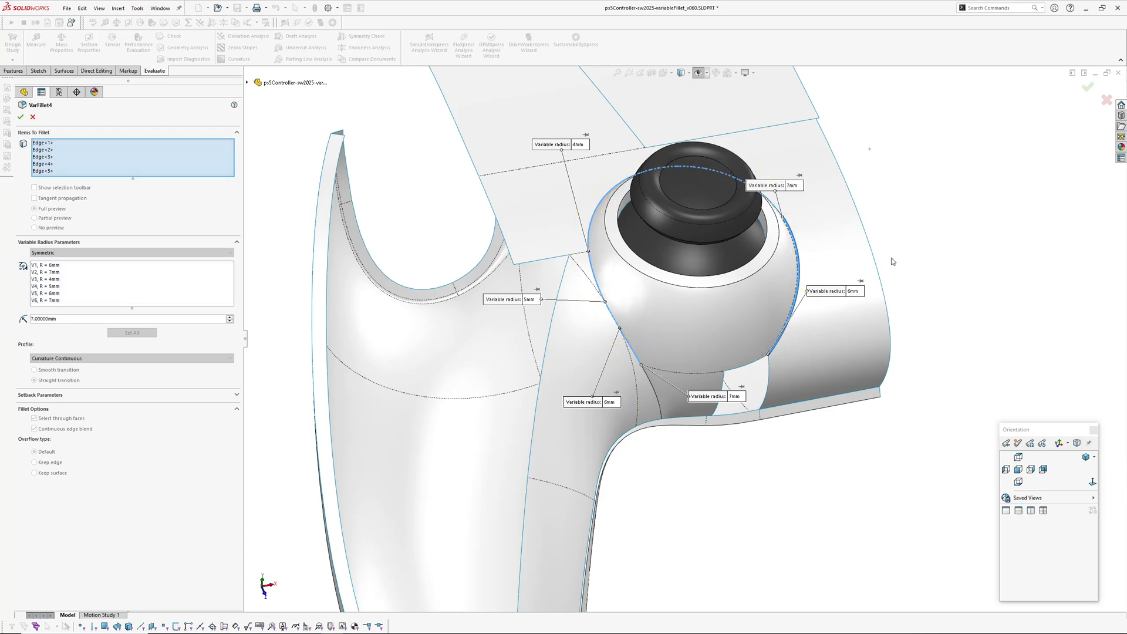
left_click(793, 185)
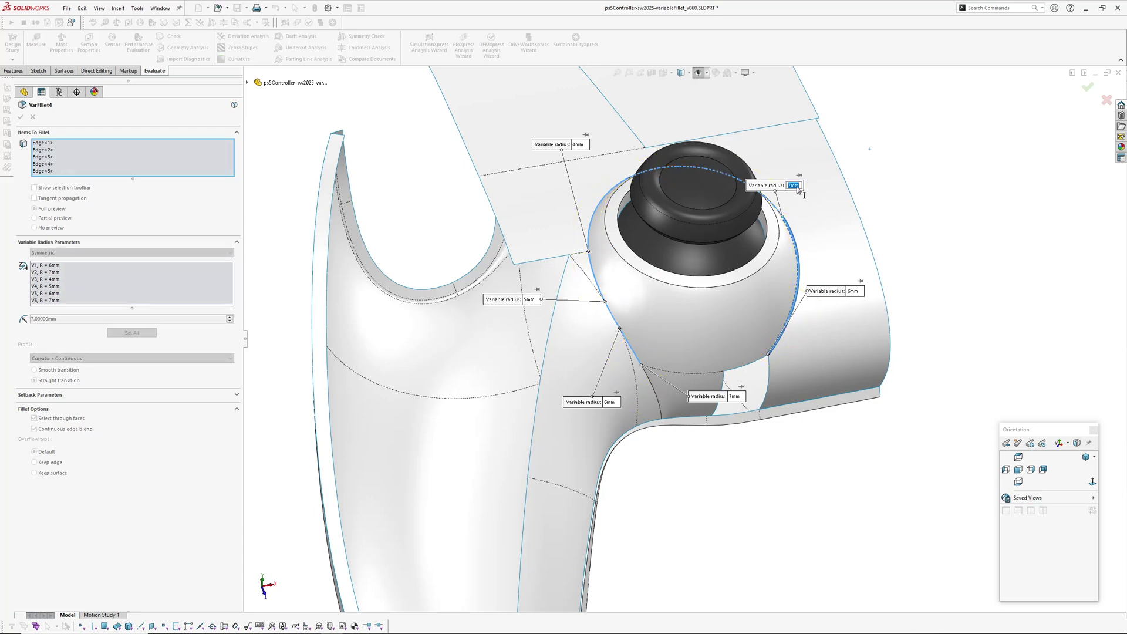
type("6")
key("Return")
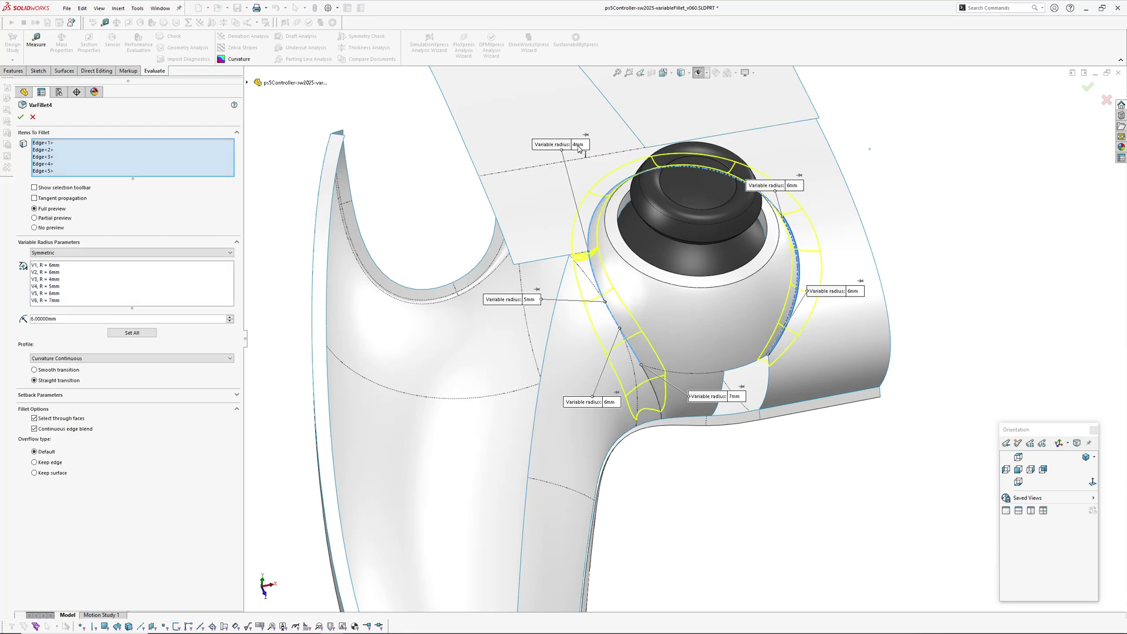
- Try a 5 mm radius at the fillet point by the upper panel's corner and set it back to 4 mm
left_click(579, 144)
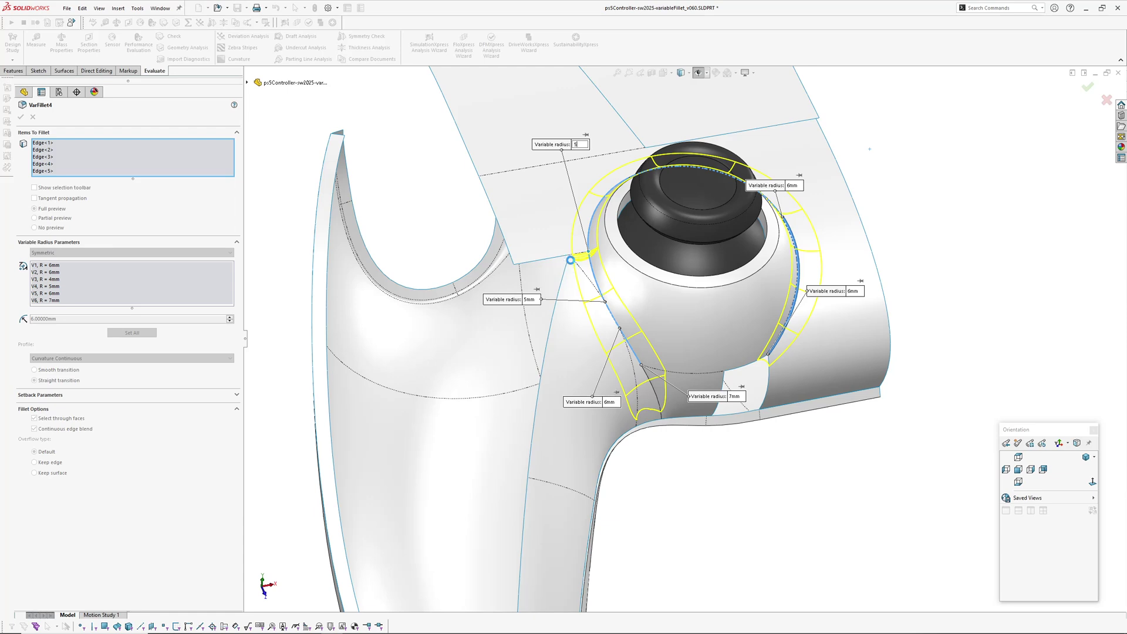
type("5")
key("Return")
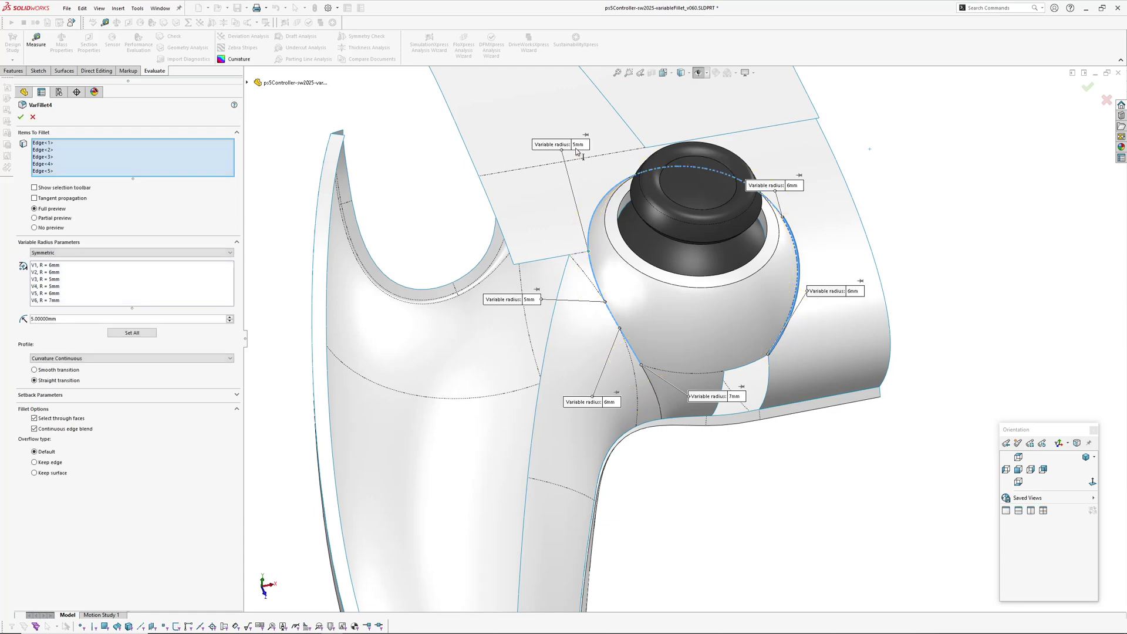
left_click(579, 145)
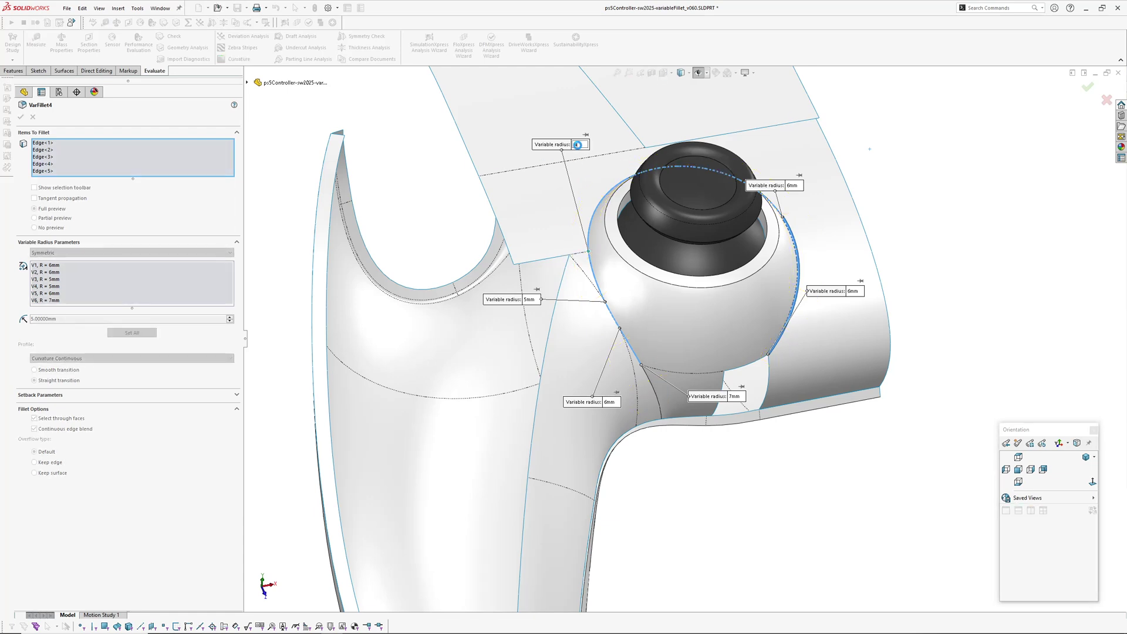
type("4")
key("Return")
- Down the housing's left side, set the second point's variable radius to 6 mm and the third point's to 7 mm
left_click(611, 401)
type("7")
key("Return")
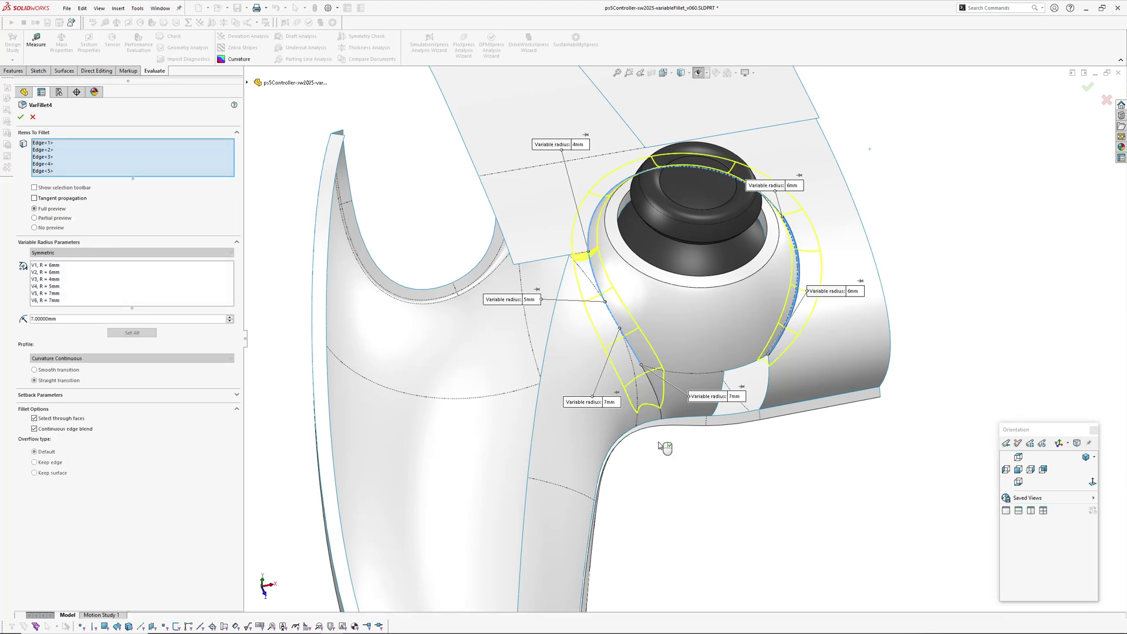
left_click(529, 300)
type("6")
key("Return")
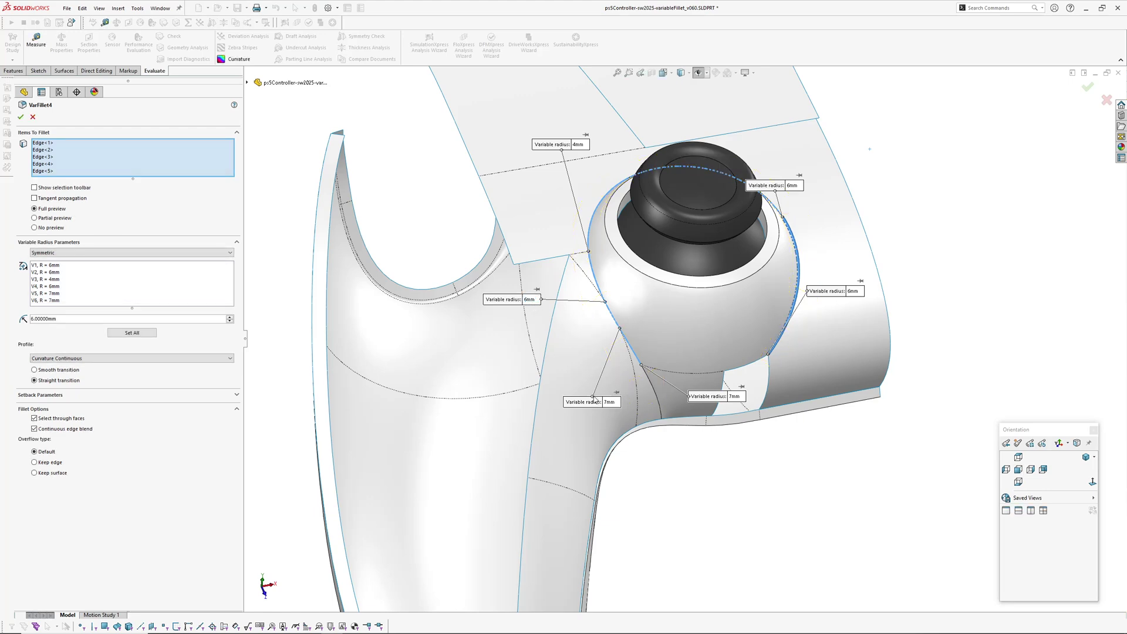
- Set the variable radii at the two lowest points on the housing's left side to 8 mm and accept the fillet
left_click(609, 402)
type("8")
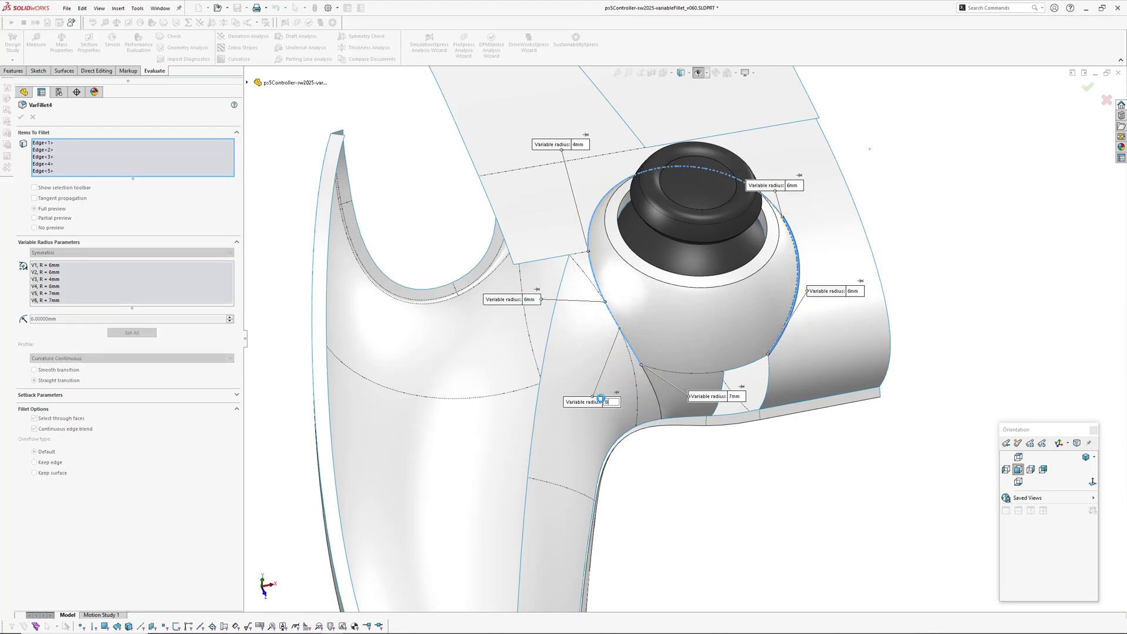
key("Return")
left_click(735, 397)
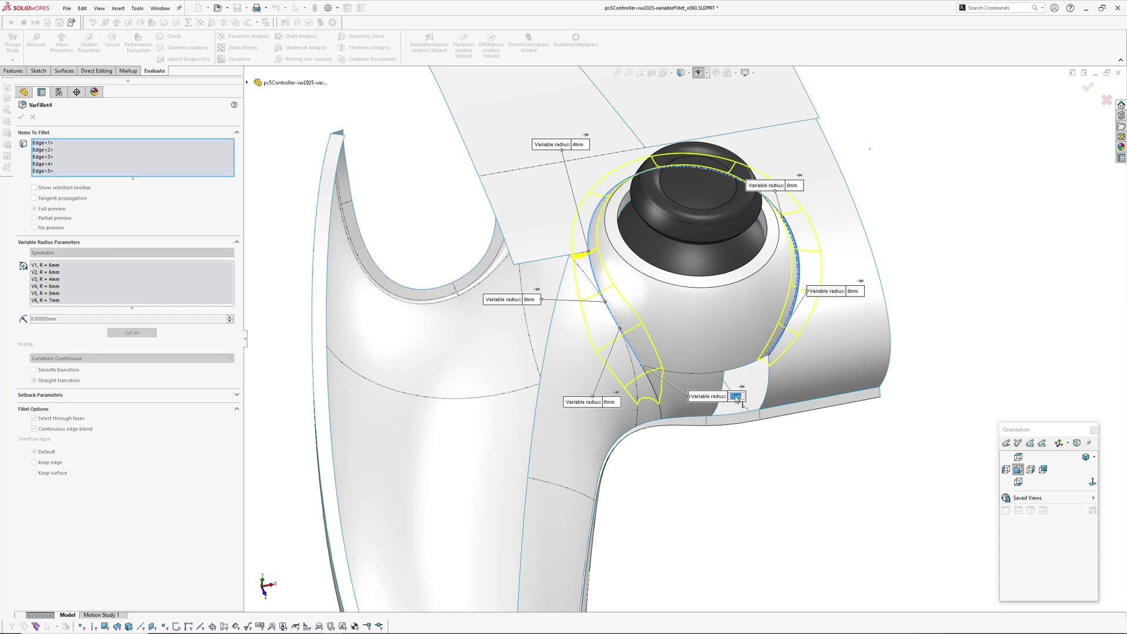
type("8")
key("Return")
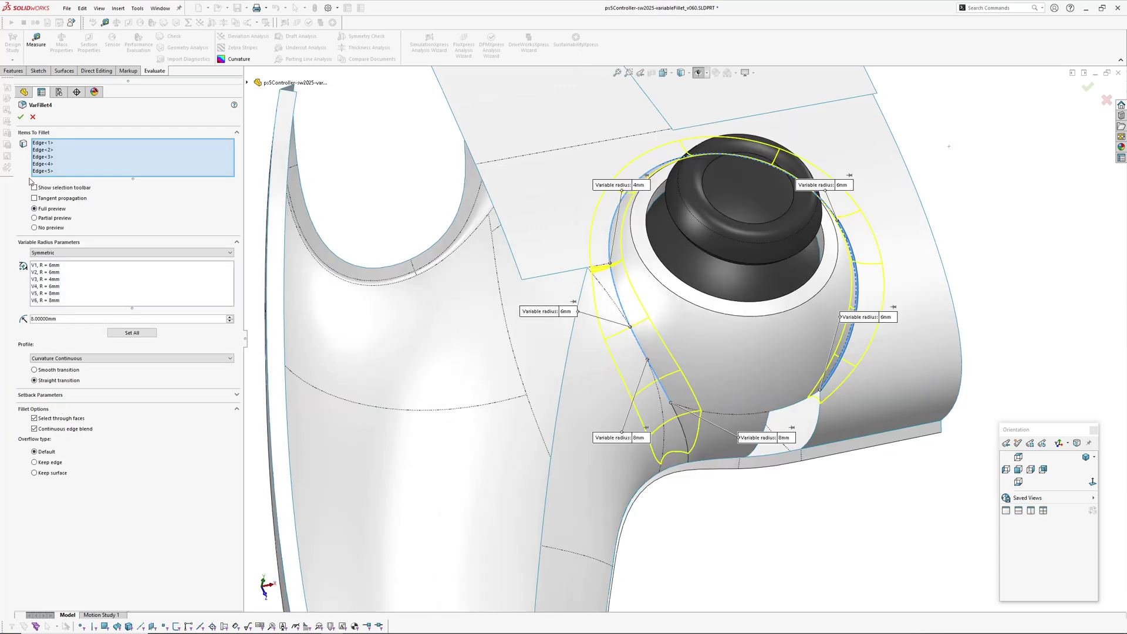
left_click(20, 117)
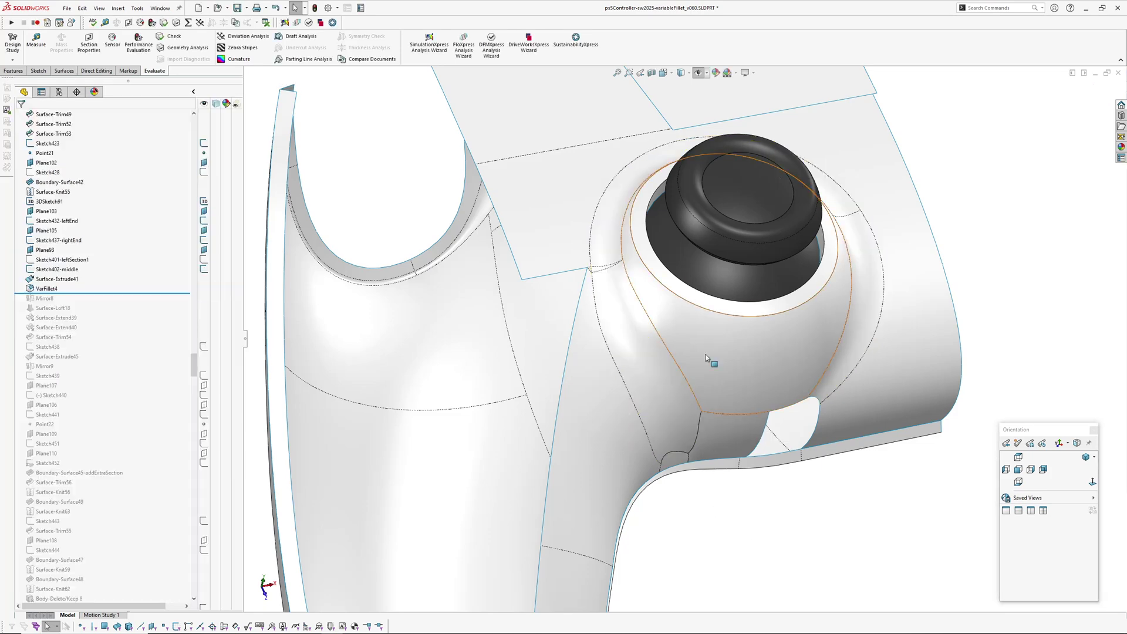
- Display zebra stripes and inspect the blend around the thumbstick housing where the fillet meets the panel corner
middle_click_drag(692, 411, 655, 347)
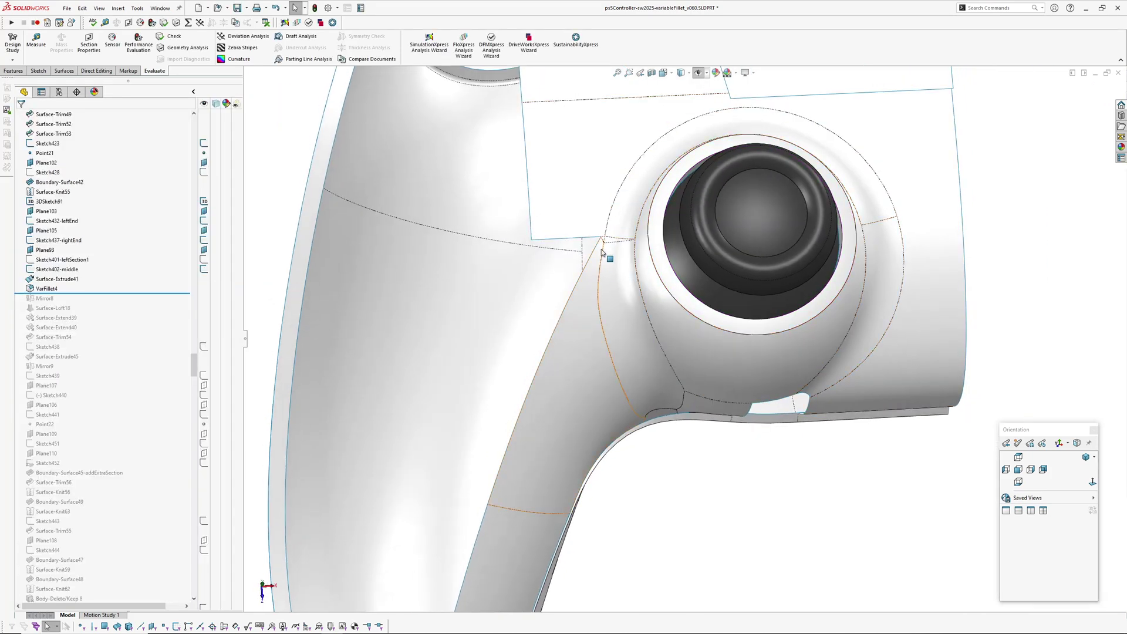
middle_click_drag(599, 318, 614, 222)
right_click_drag(650, 217, 731, 245)
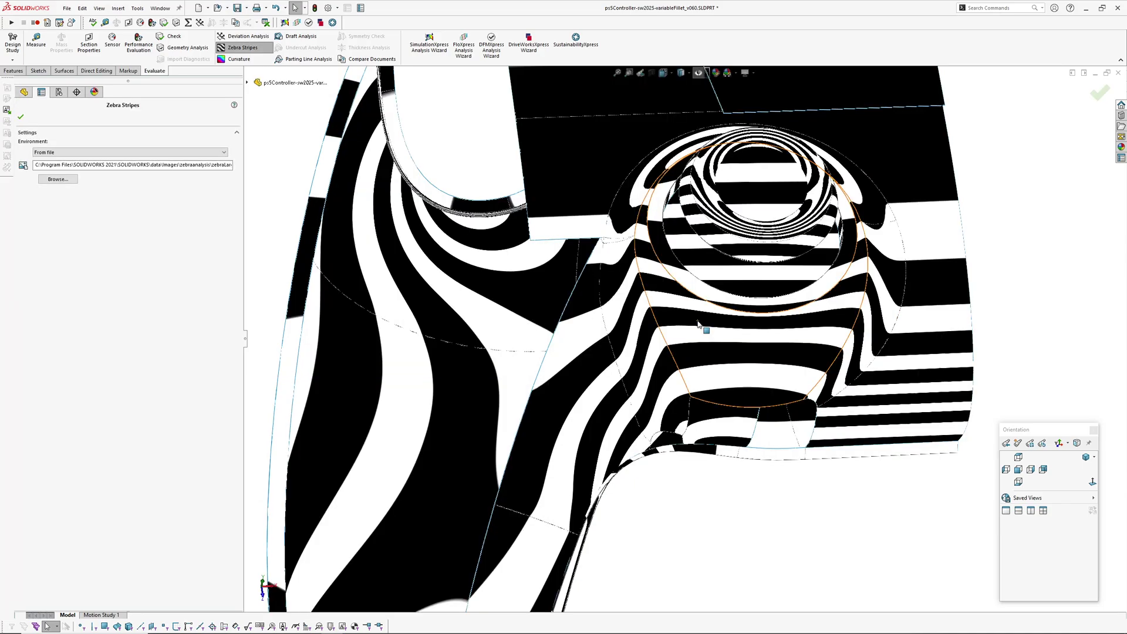
scroll(624, 329, "down", 3)
key("Return")
middle_click_drag(624, 332, 725, 194)
- Run a deviation analysis on the short edge crossing the fillet near the upper panel's corner
left_click(721, 311)
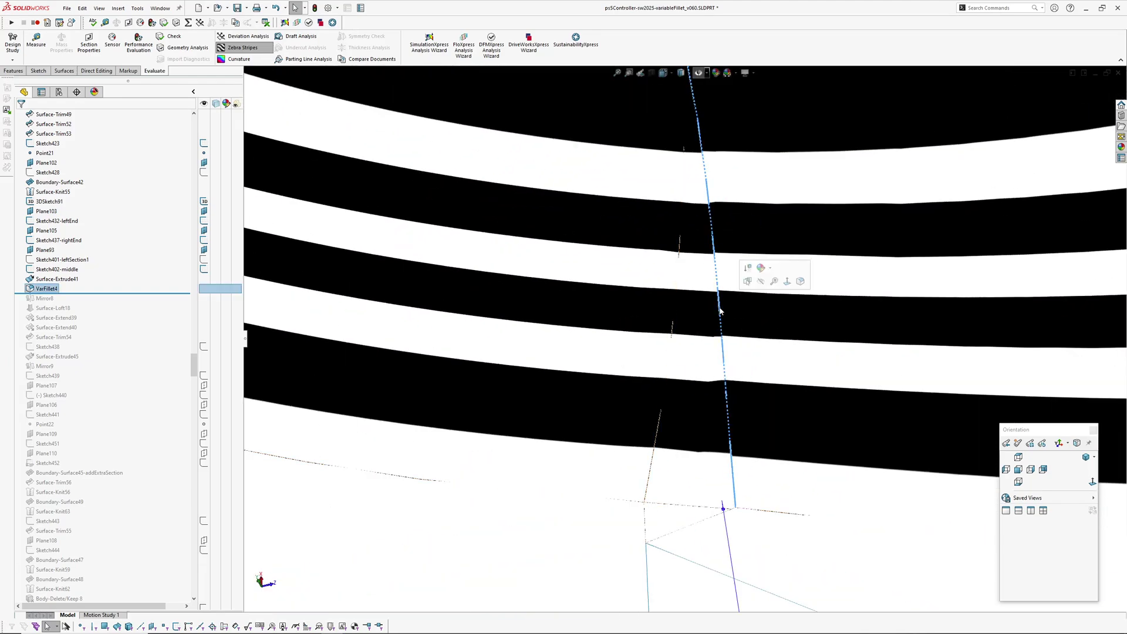
left_click(244, 36)
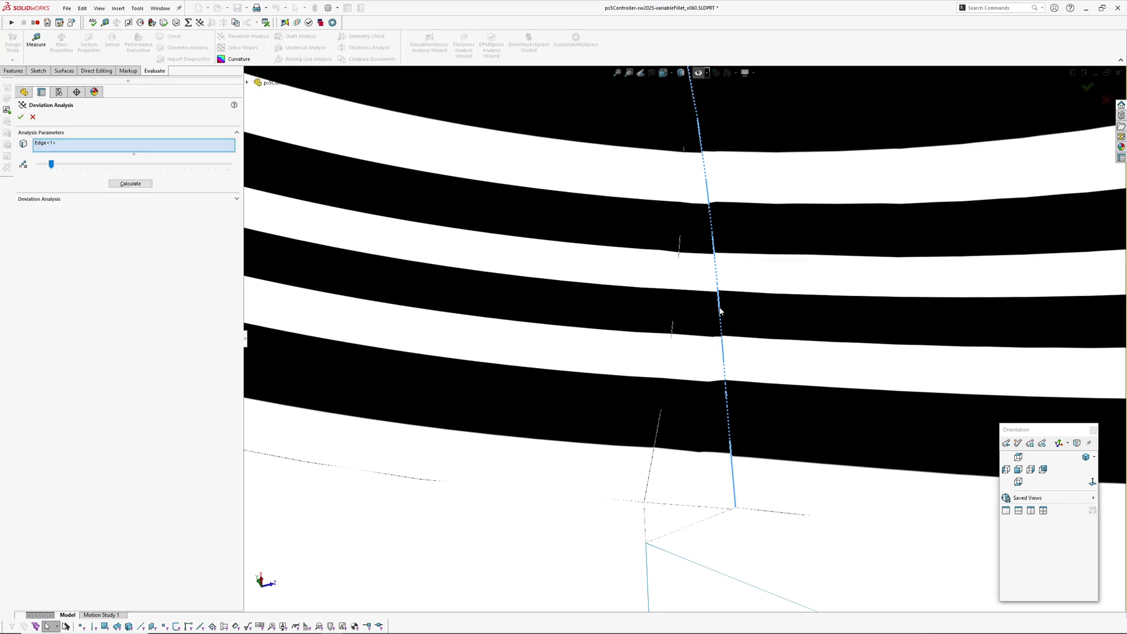
left_click(130, 184)
mouse_move(707, 345)
middle_mouse_down()
mouse_move(720, 317)
mouse_move(647, 344)
mouse_move(669, 332)
mouse_move(642, 329)
mouse_move(660, 333)
middle_mouse_up()
scroll(659, 333, "up", 3)
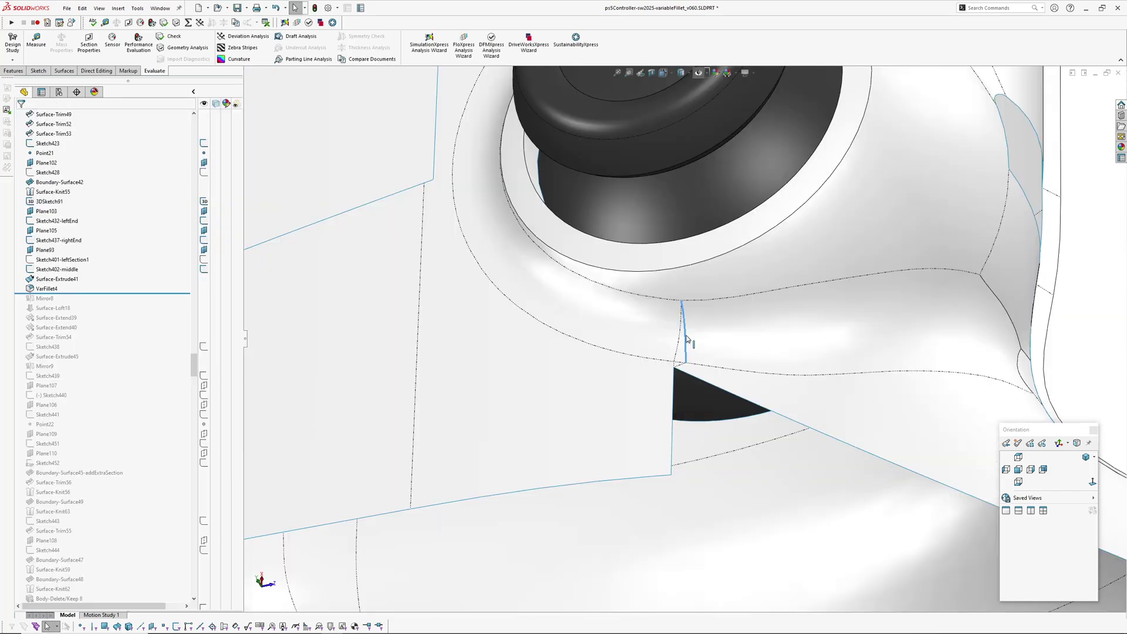
- Repeat the deviation analysis on that cross edge without zebra stripes and spread its callouts clear of the edge
left_click(687, 338)
key("Return")
left_click(131, 184)
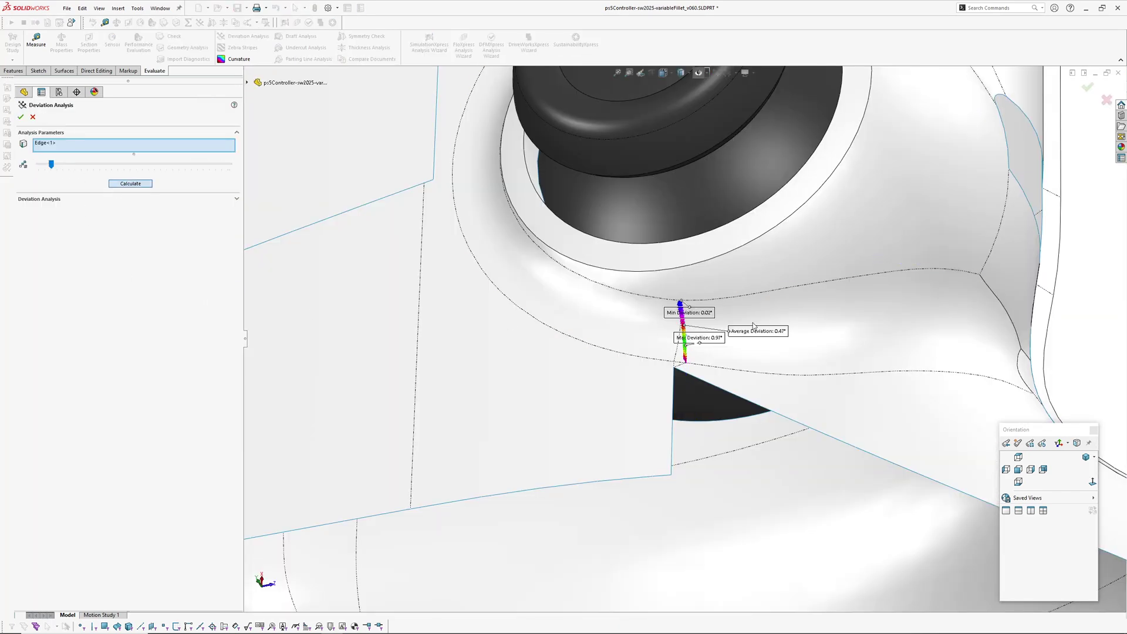
scroll(743, 341, "down", 4)
left_click_drag(599, 327, 542, 357)
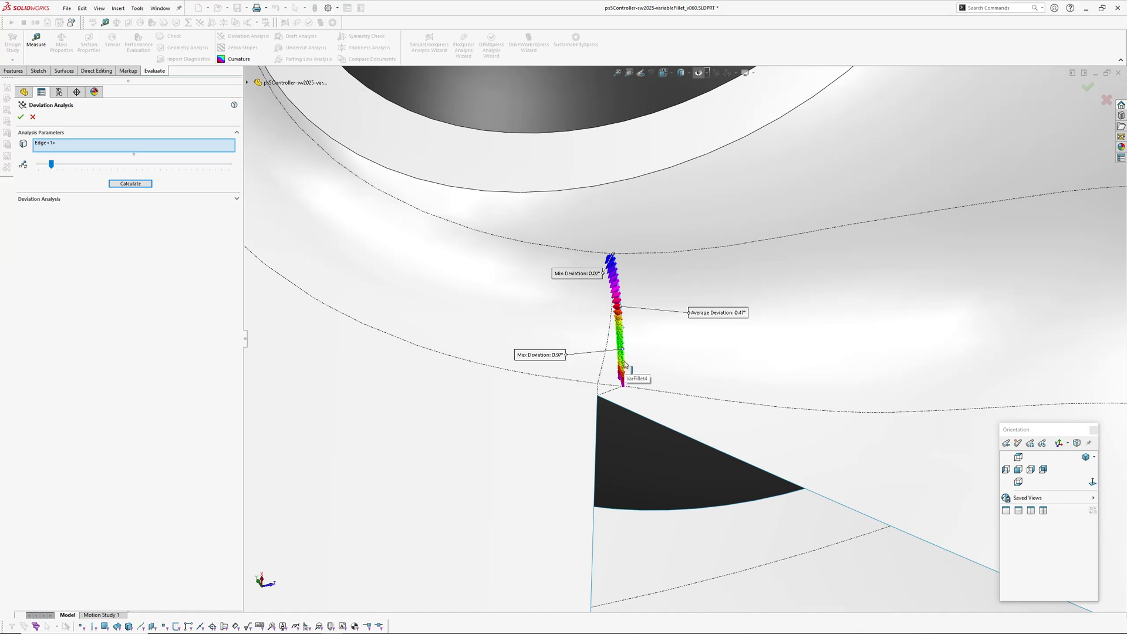
key("Escape")
- Run a deviation analysis on the fillet's other cross edge, on the opposite side of the thumbstick housing
scroll(624, 366, "up", 2)
scroll(624, 365, "up", 4)
scroll(581, 323, "up", 3)
middle_click_drag(552, 292, 615, 187)
scroll(615, 186, "down", 5)
left_click(664, 253)
key("Return")
left_click(111, 185)
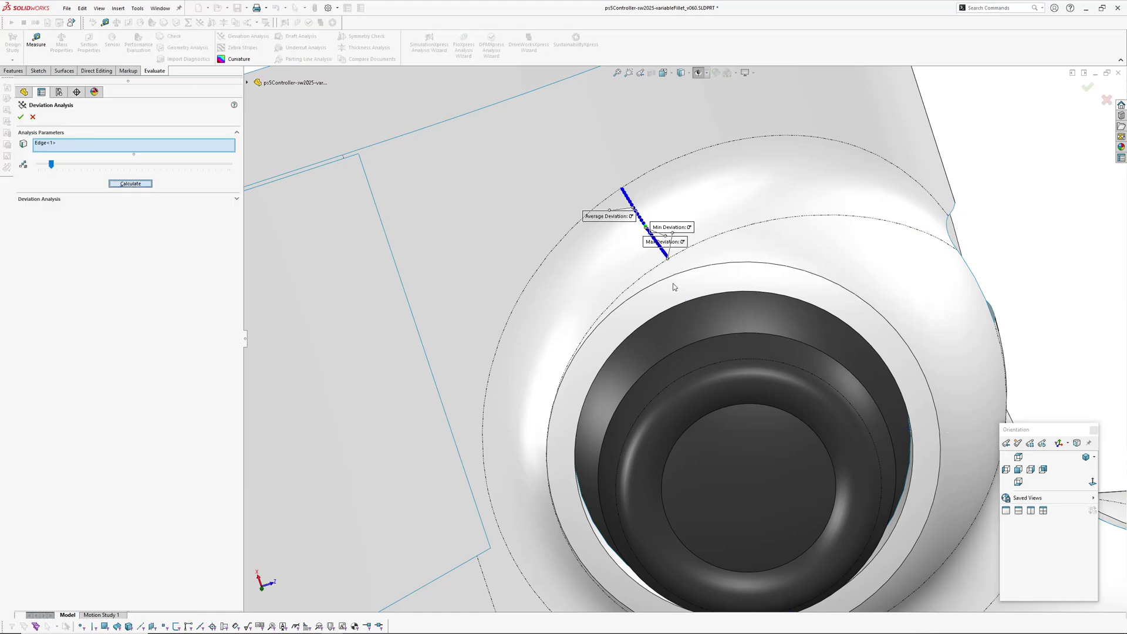
scroll(666, 245, "down", 4)
scroll(654, 244, "up", 5)
key("Escape")
- Examine the finished fillet around the thumbstick housing from several angles, including the cutout along its lower edge
middle_click_drag(654, 244, 609, 134)
scroll(572, 254, "up", 5)
middle_click_drag(688, 371, 757, 375)
scroll(708, 382, "down", 4)
scroll(534, 380, "down", 5)
scroll(505, 401, "up", 4)
middle_click_drag(508, 382, 537, 420)
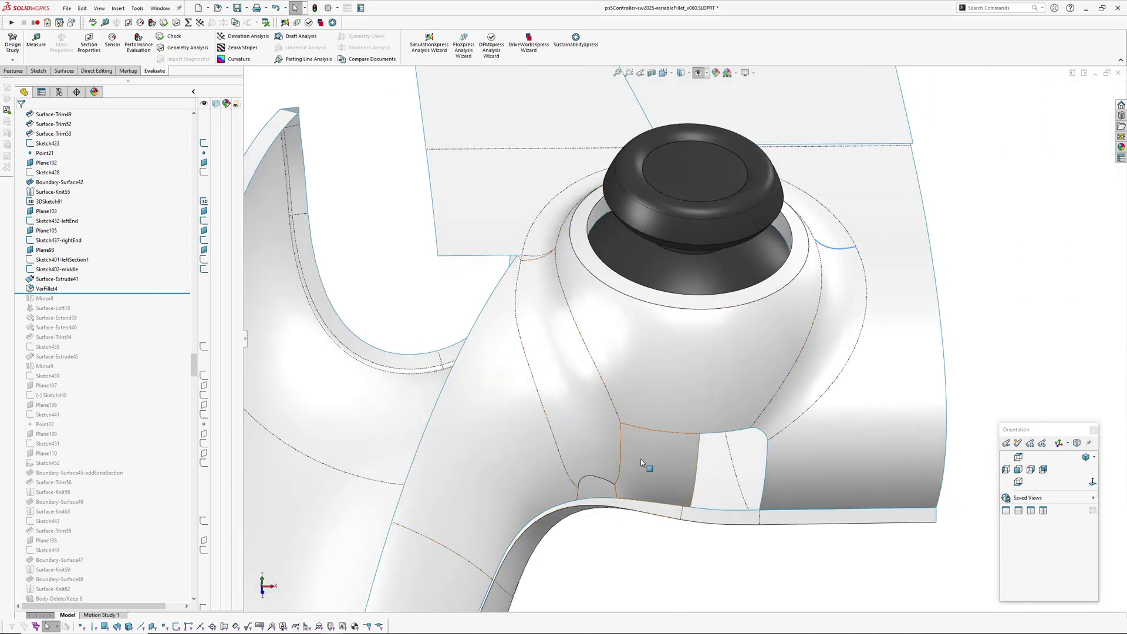
middle_click_drag(768, 435, 663, 344)
scroll(663, 344, "up", 4)
scroll(734, 361, "down", 4)
middle_click_drag(747, 360, 649, 353)
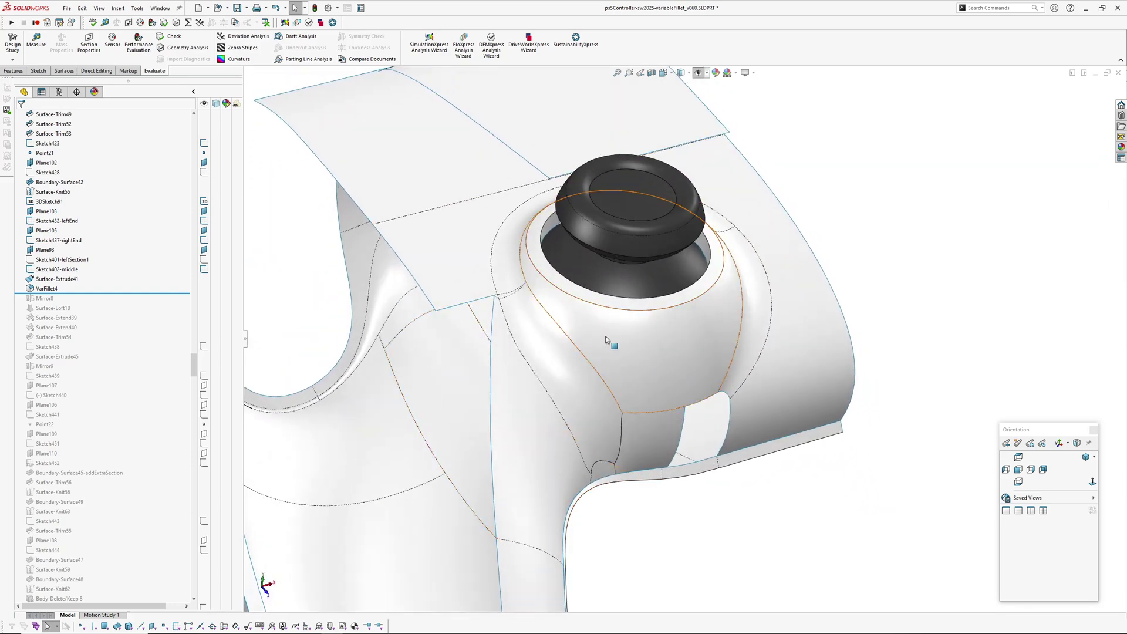